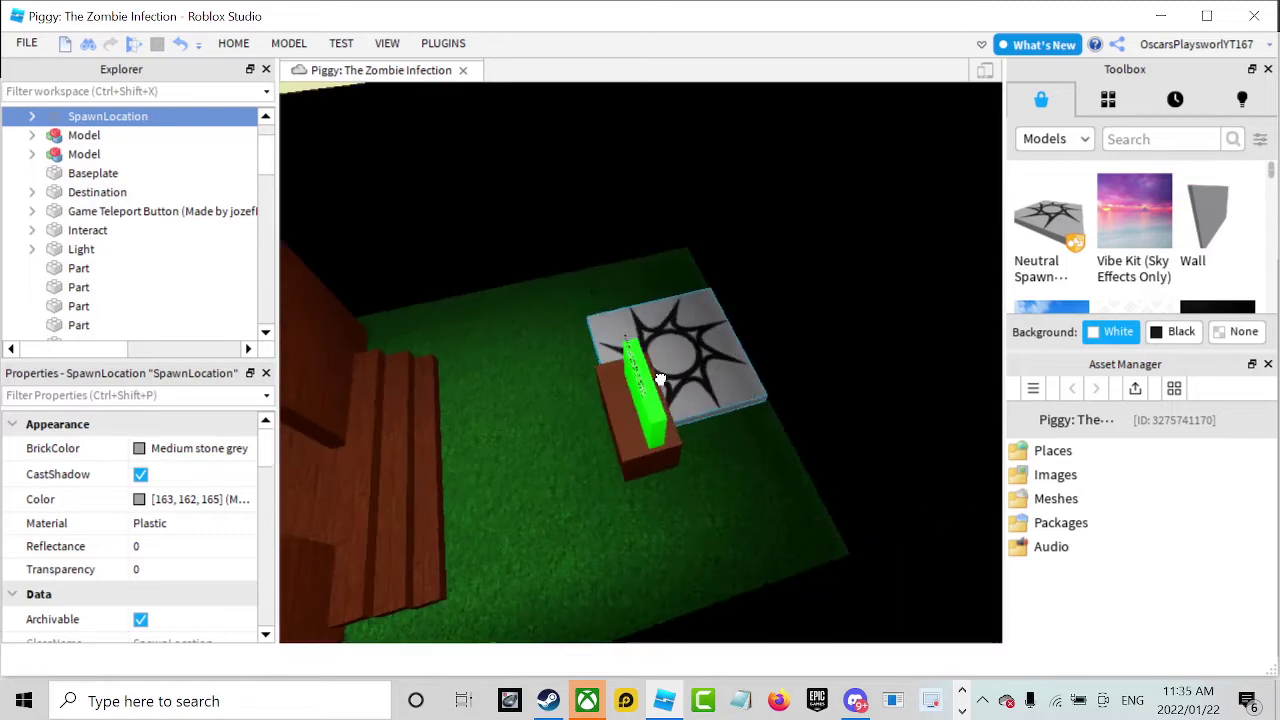
Reposition the spawn location and scale it down to a small square on the grass between the wooden steps and the brown stand.
left_click_drag(660, 378, 750, 291)
left_click(241, 43)
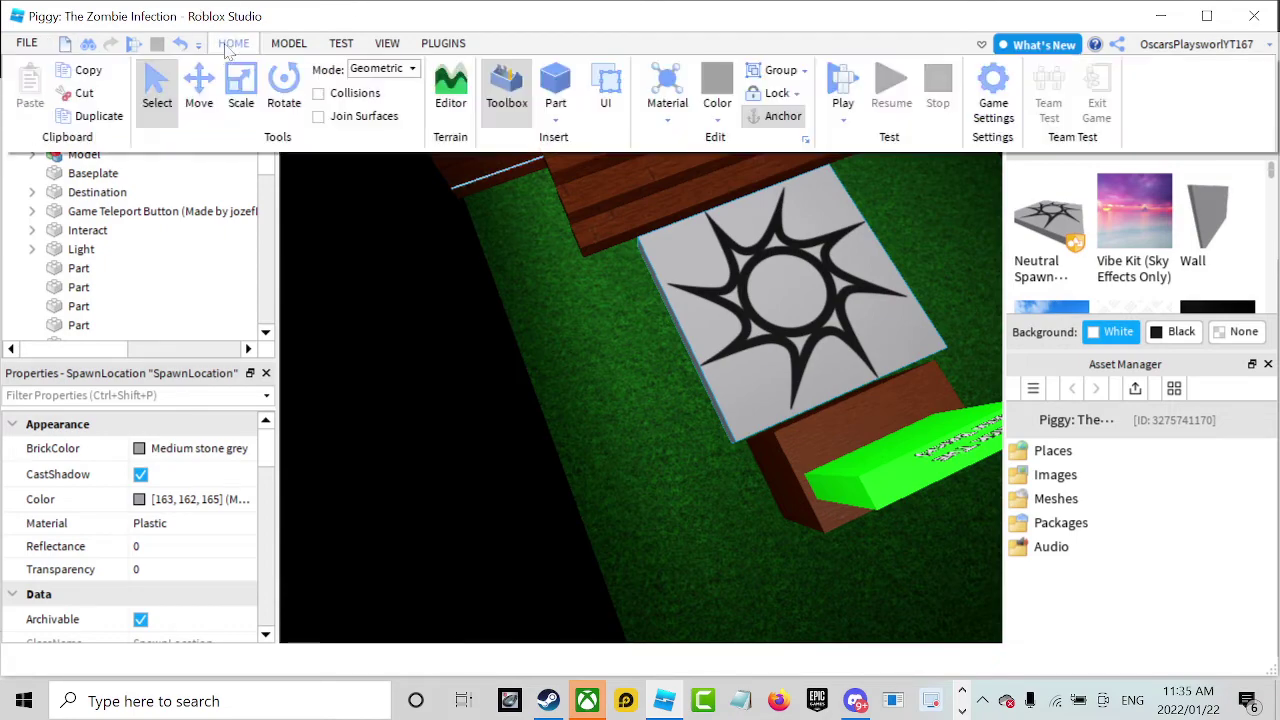
left_click(242, 94)
right_click_drag(815, 365, 827, 367)
left_click_drag(827, 367, 661, 246)
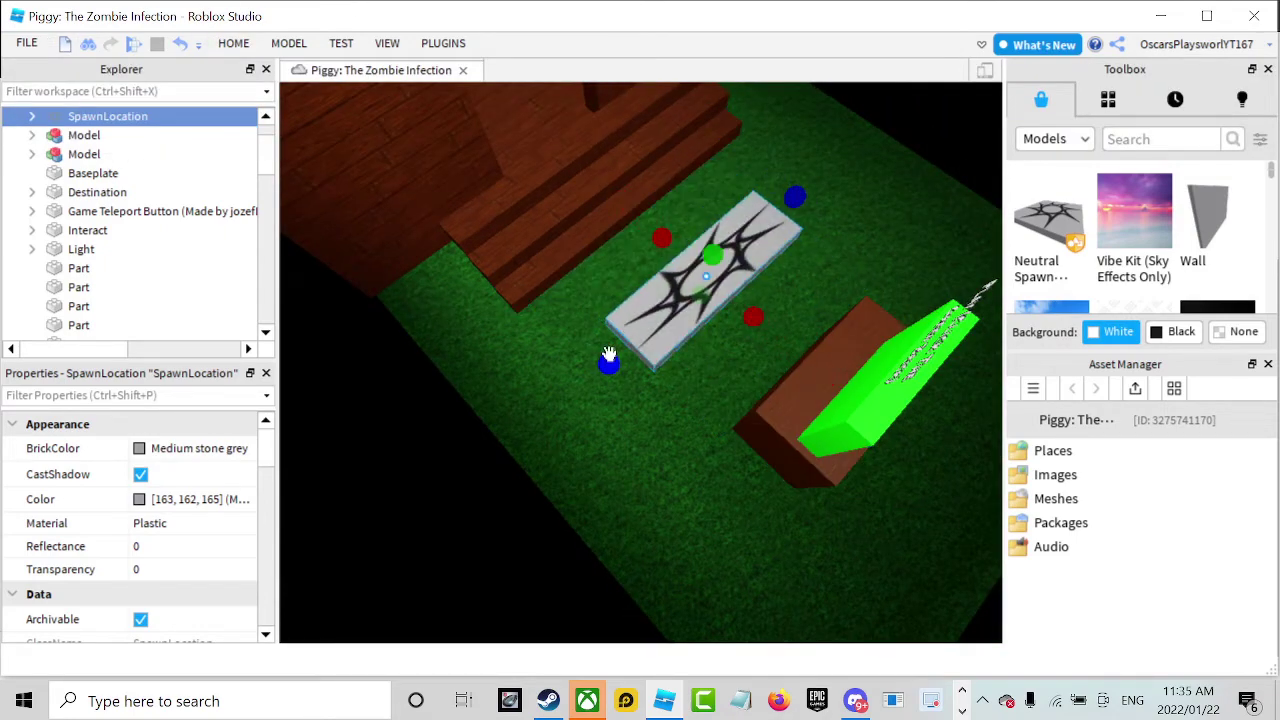
left_click_drag(606, 360, 675, 305)
left_click_drag(811, 202, 762, 228)
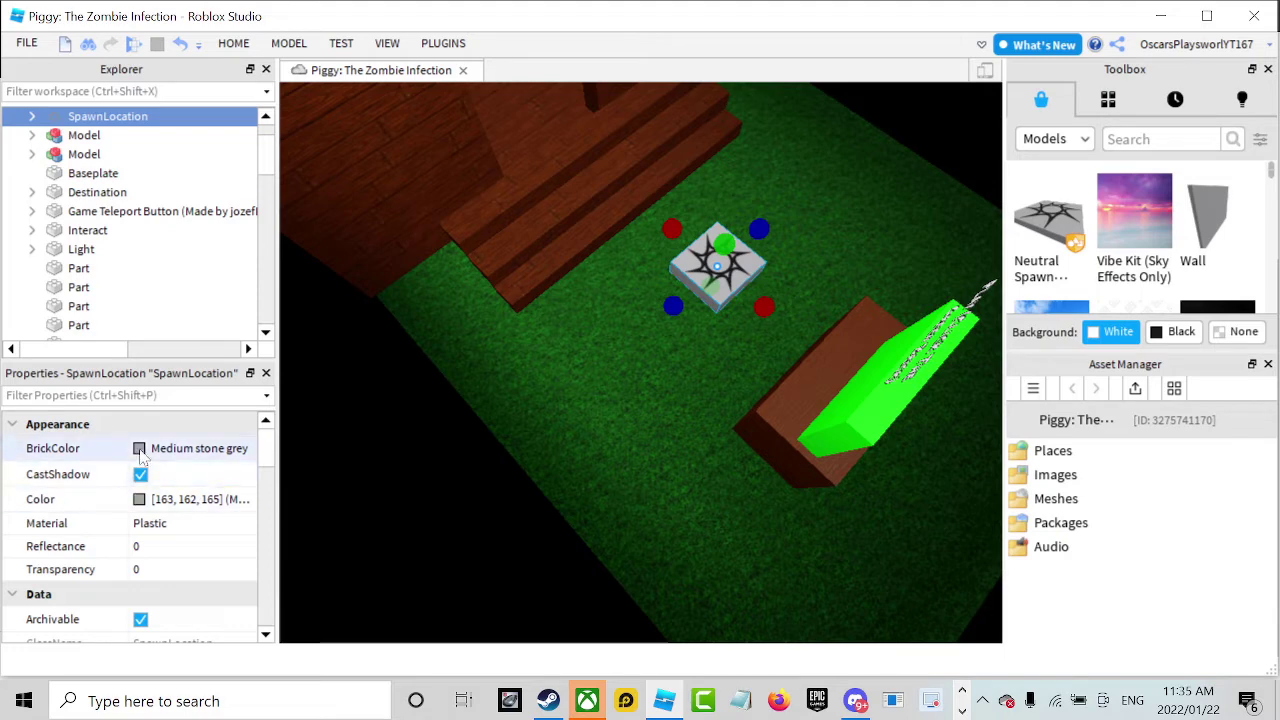
Set the spawn location's transparency to 1 and delete its decal.
left_click(185, 546)
left_click(183, 572)
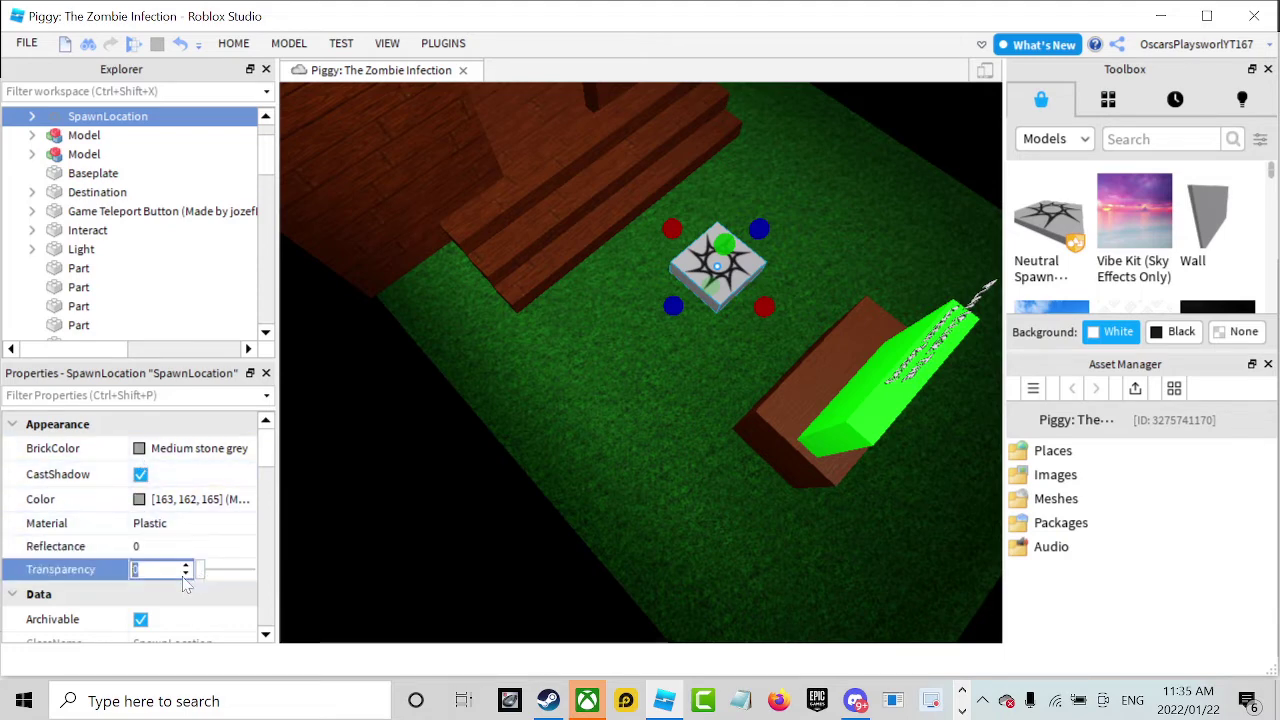
left_click_drag(200, 575, 290, 565)
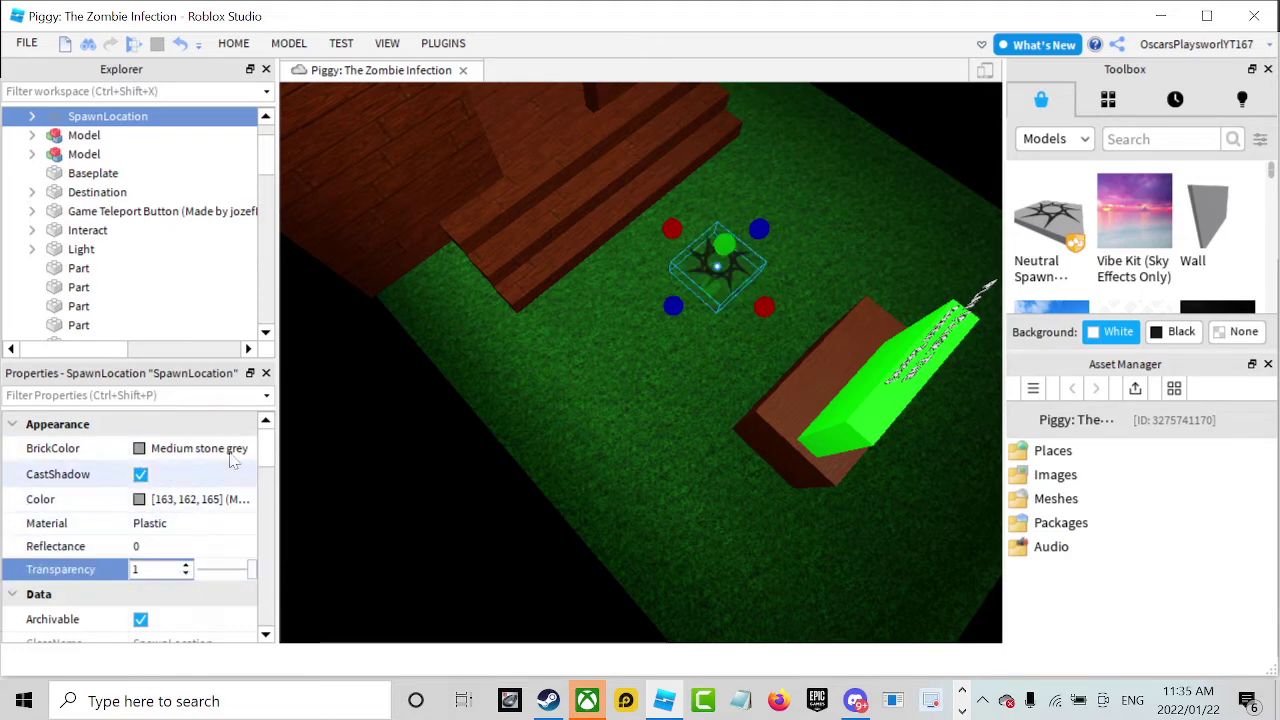
left_click(749, 276)
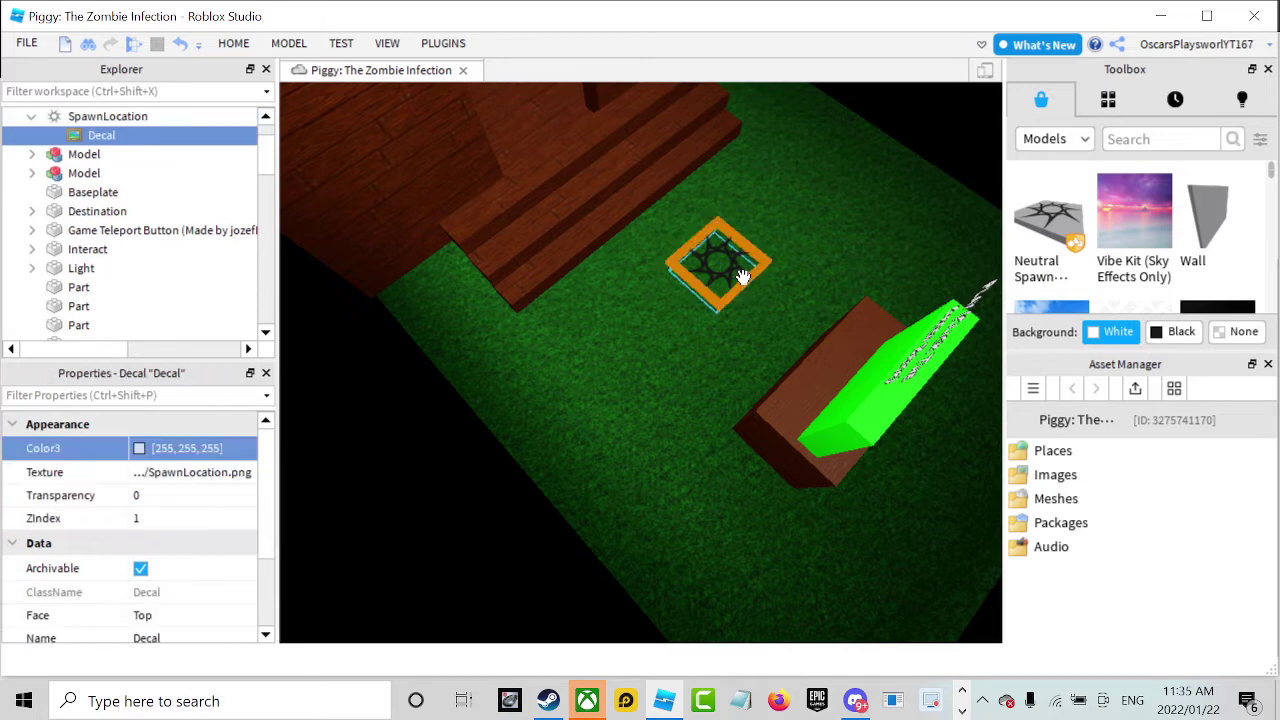
key("Delete")
Turn off CanCollide for the spawn location, finding it with the property filter "ca", and clear the filter.
left_click(712, 281)
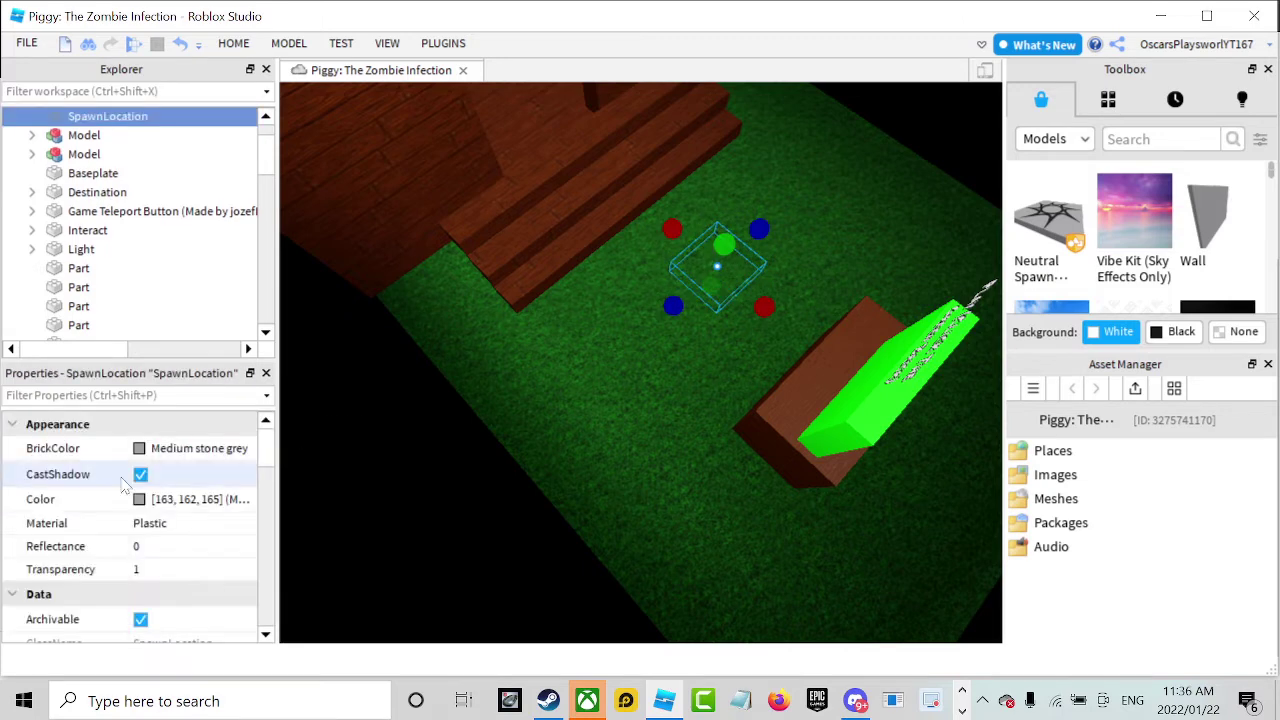
scroll(170, 430, "down", 3)
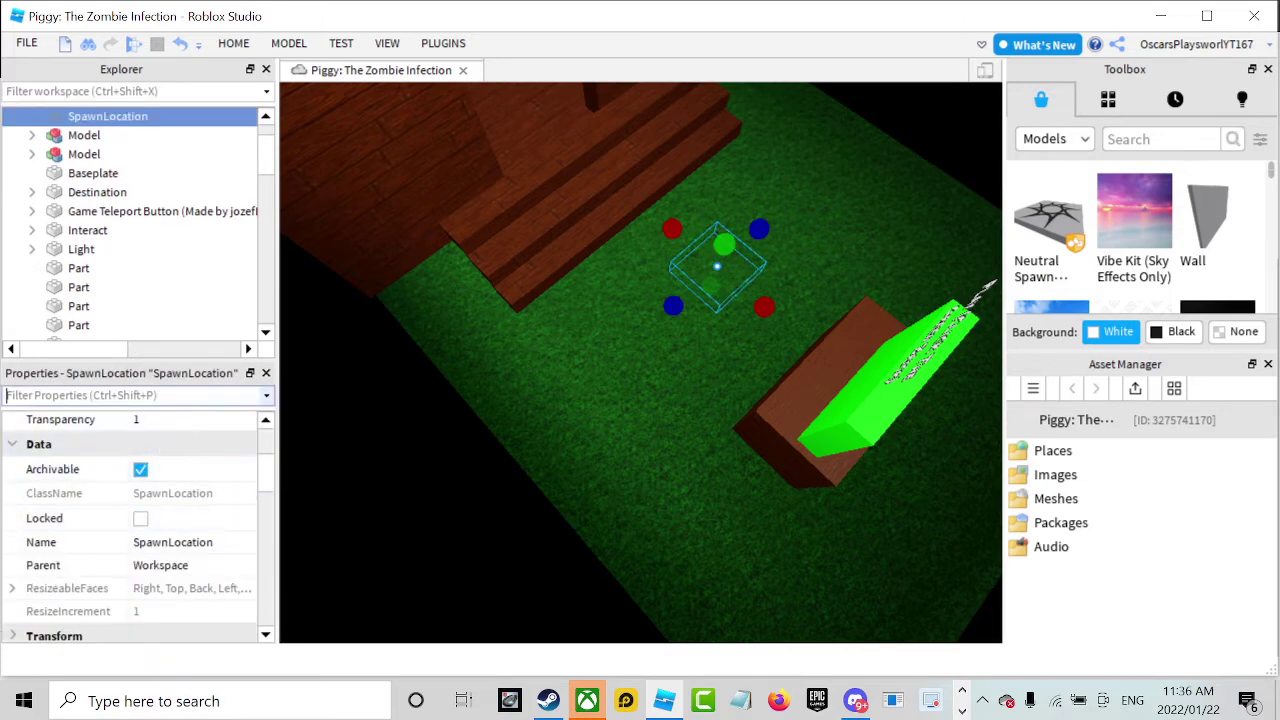
type("ca")
left_click(140, 464)
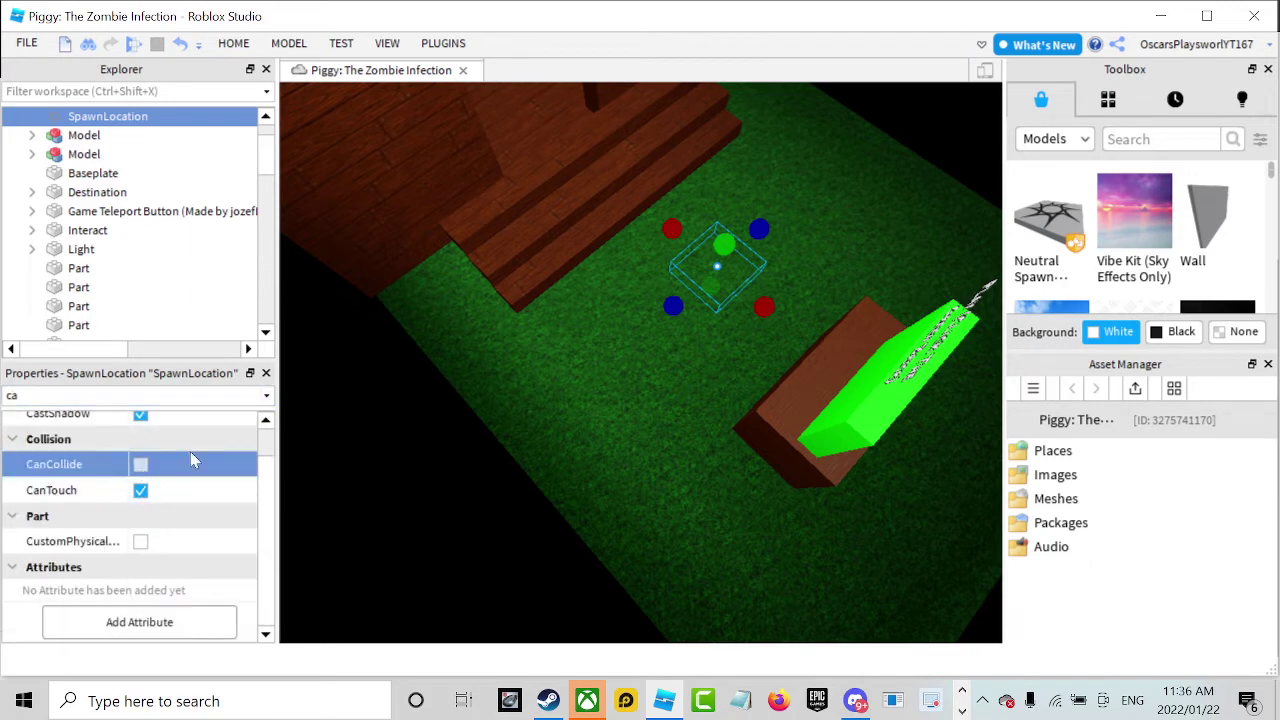
key("BackSpace")
key("BackSpace")
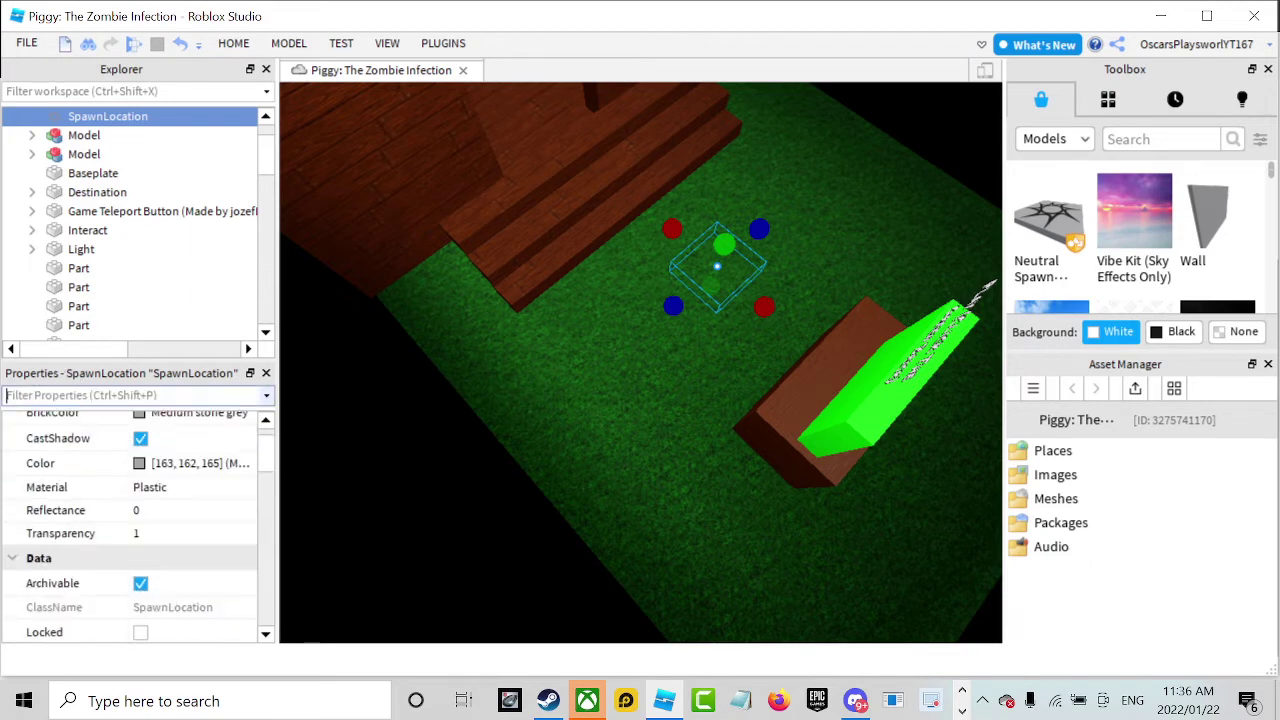
Start a playtest, walk the character to the green brick and trigger its Teleport prompt.
left_click(540, 297)
scroll(540, 297, "down", 6)
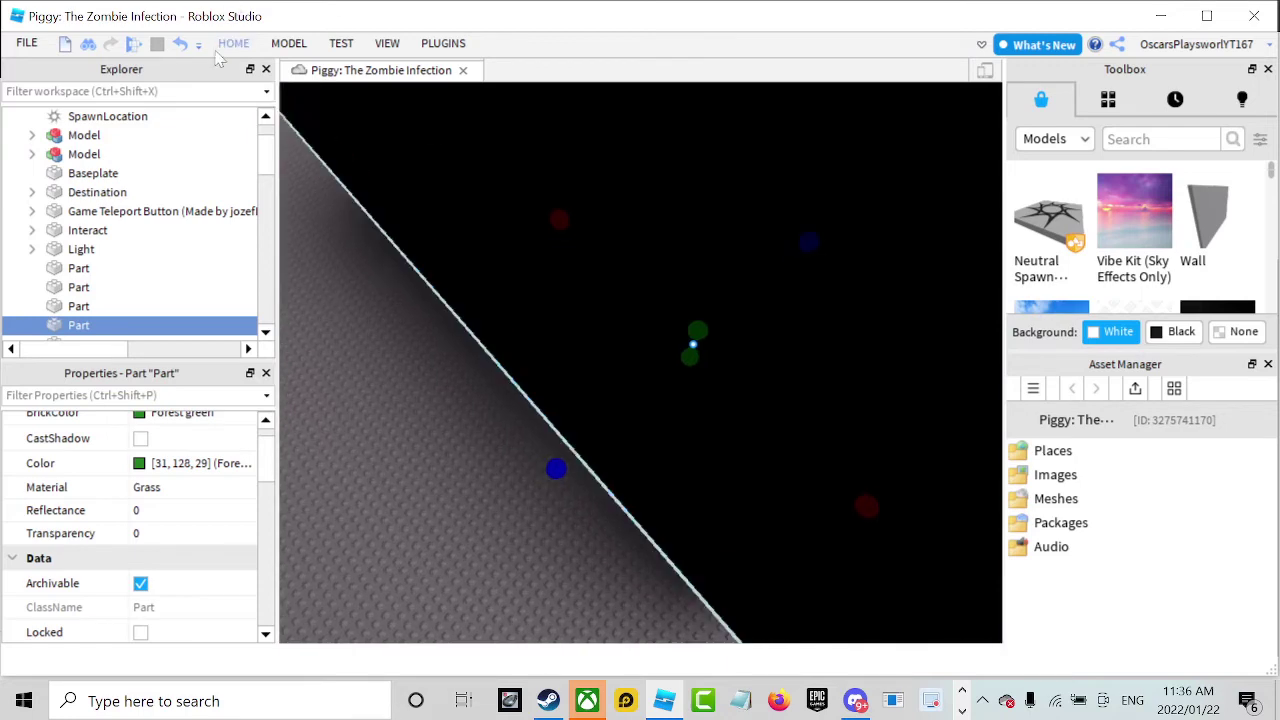
left_click(233, 43)
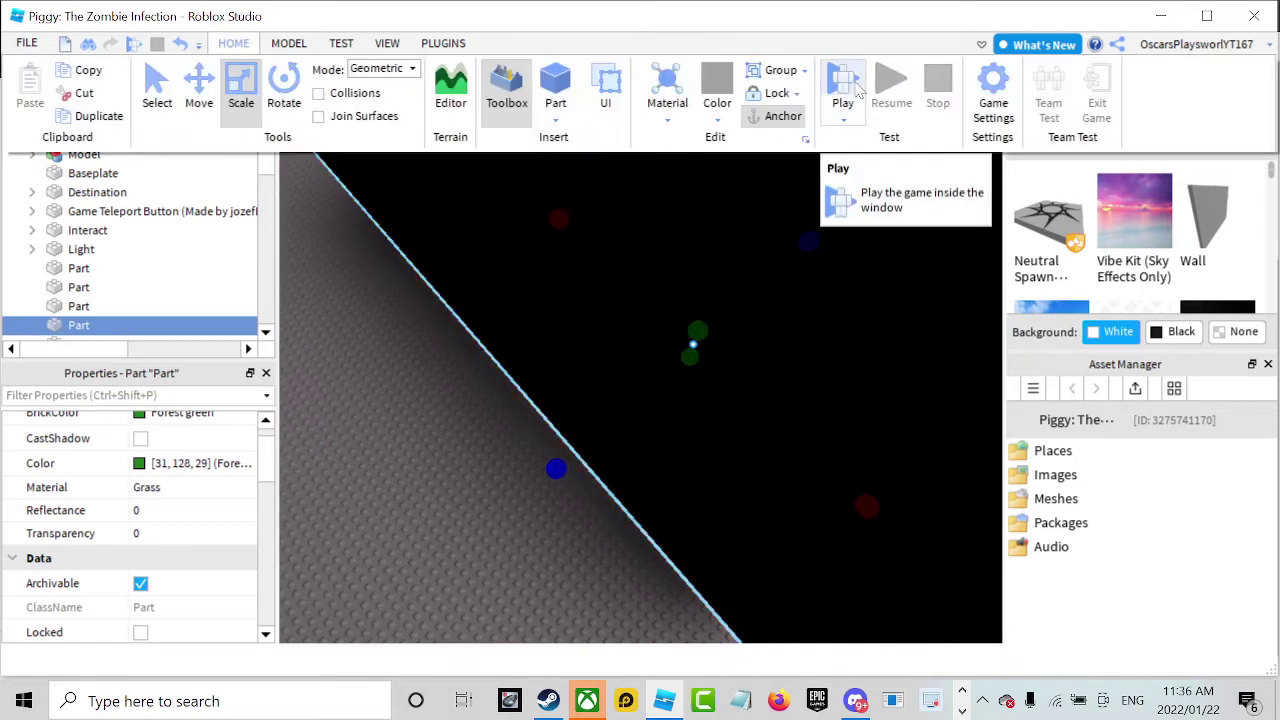
left_click(852, 88)
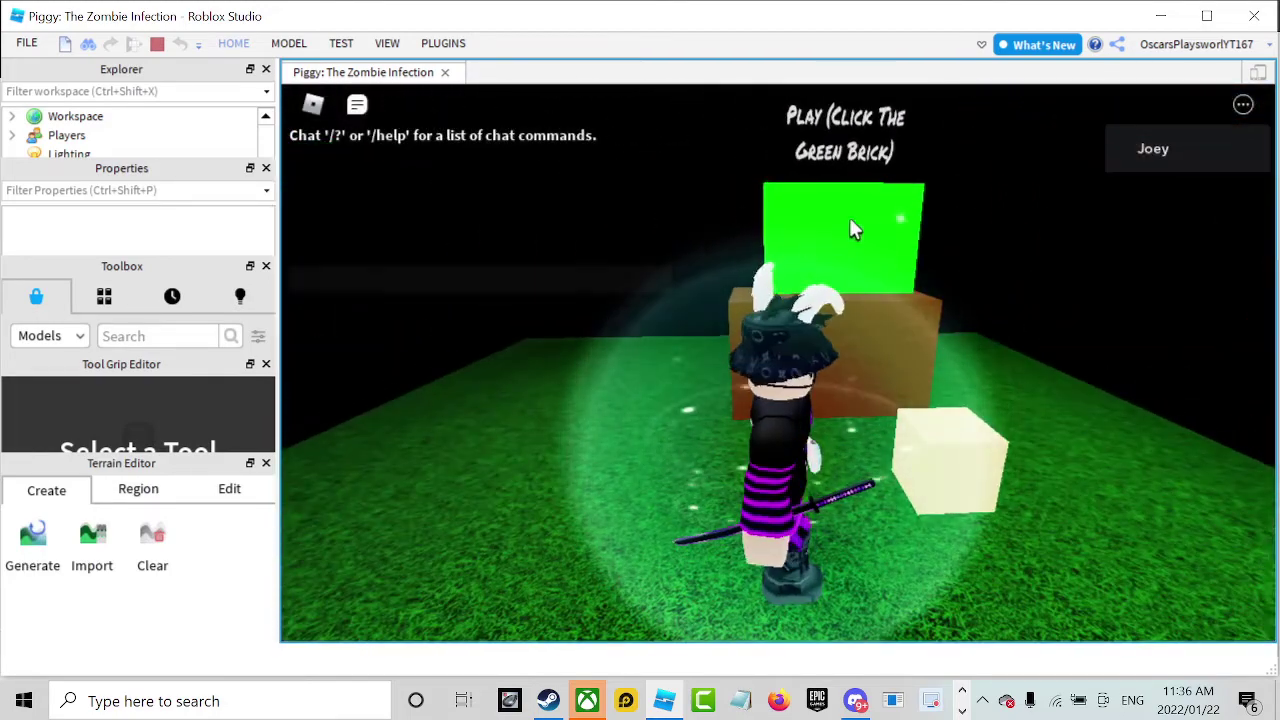
right_click_drag(853, 222, 842, 198)
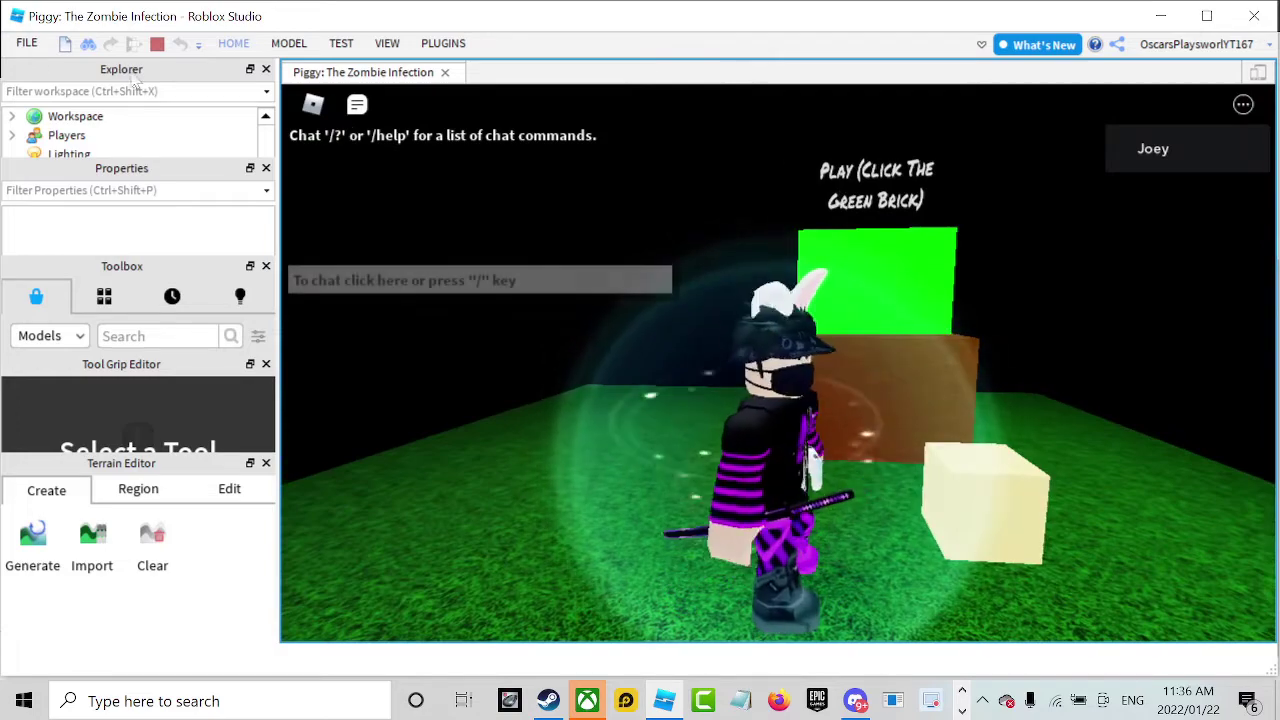
key("w")
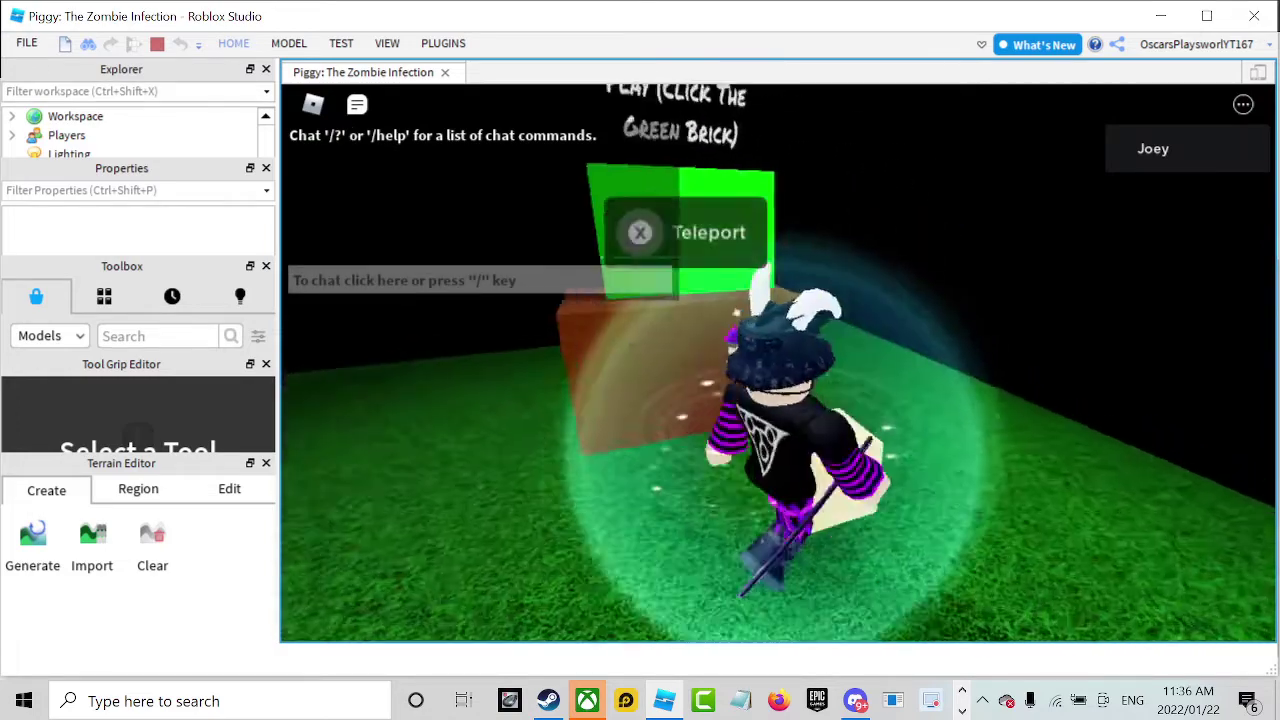
key("x")
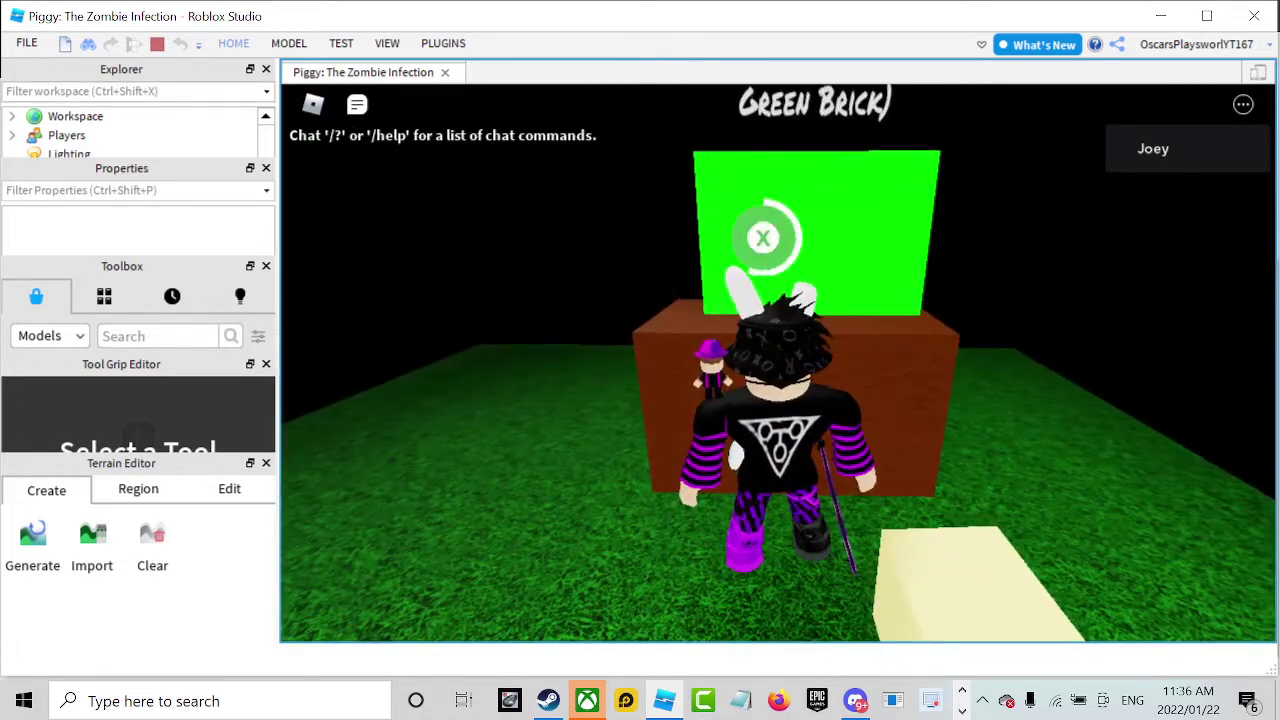
Walk the character to the Chapter 1 Sewers stand, look around the area and stop the playtest.
key("w")
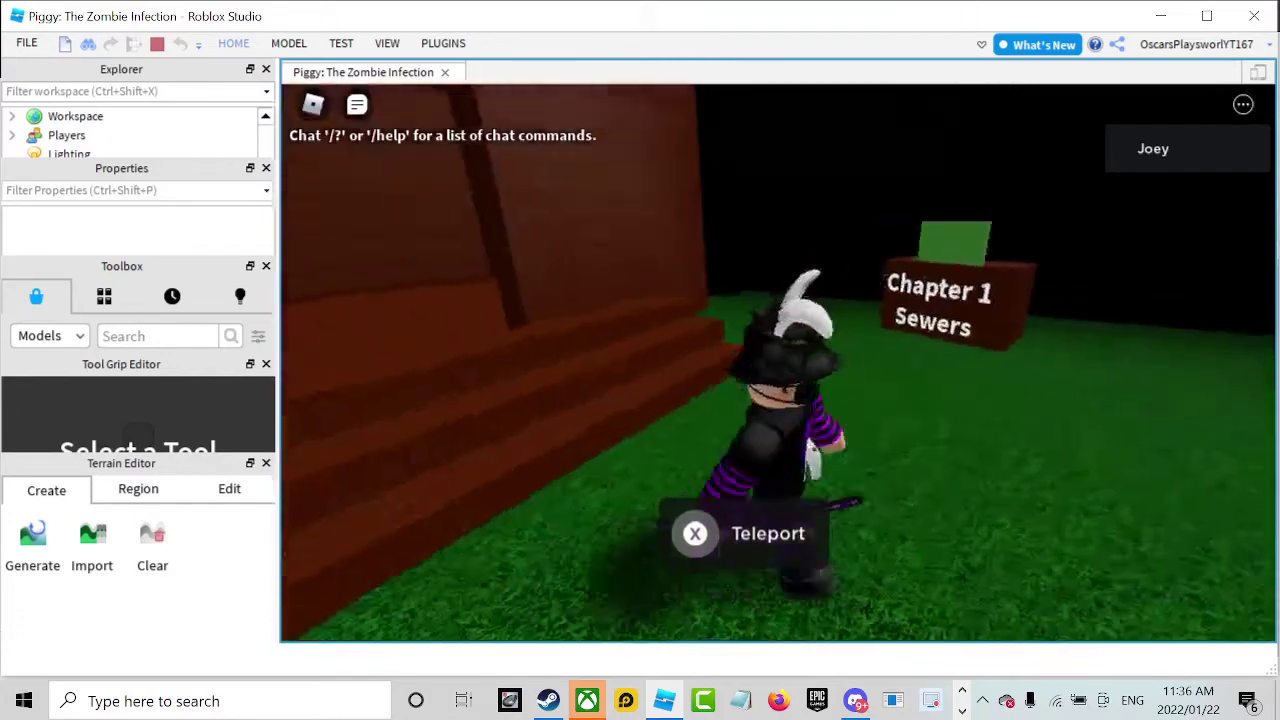
key("w")
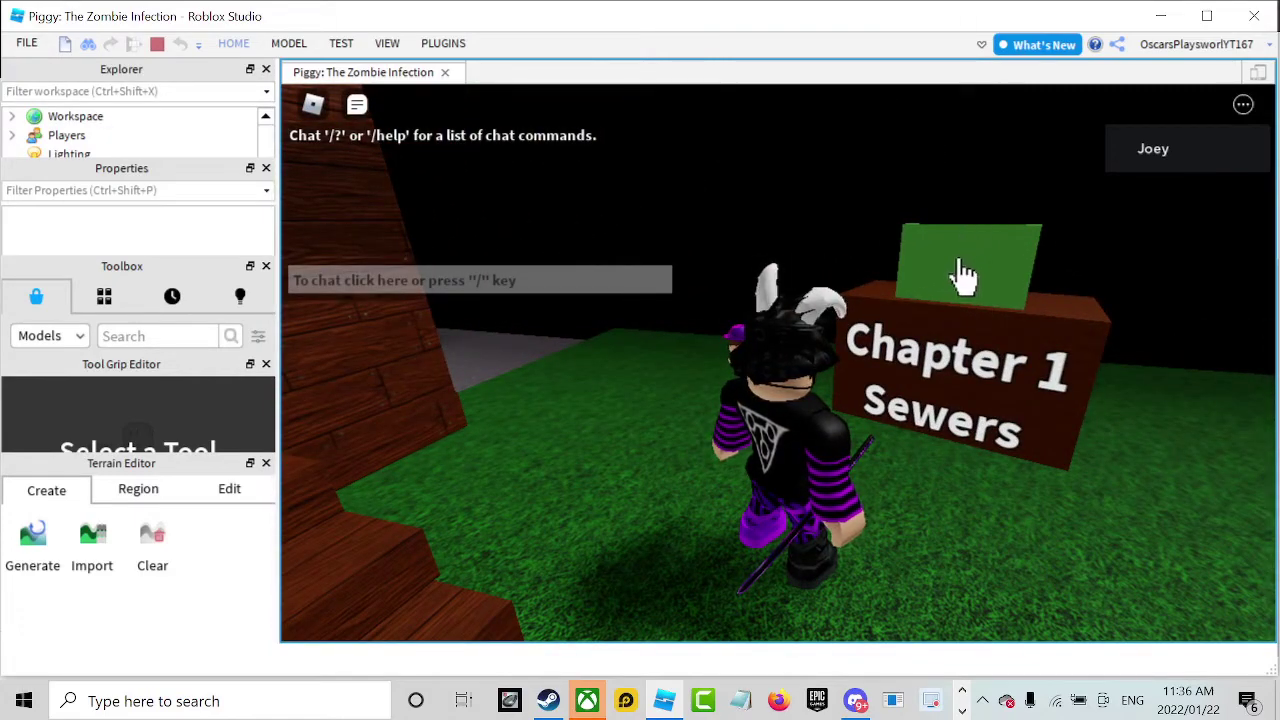
right_click_drag(923, 248, 923, 248)
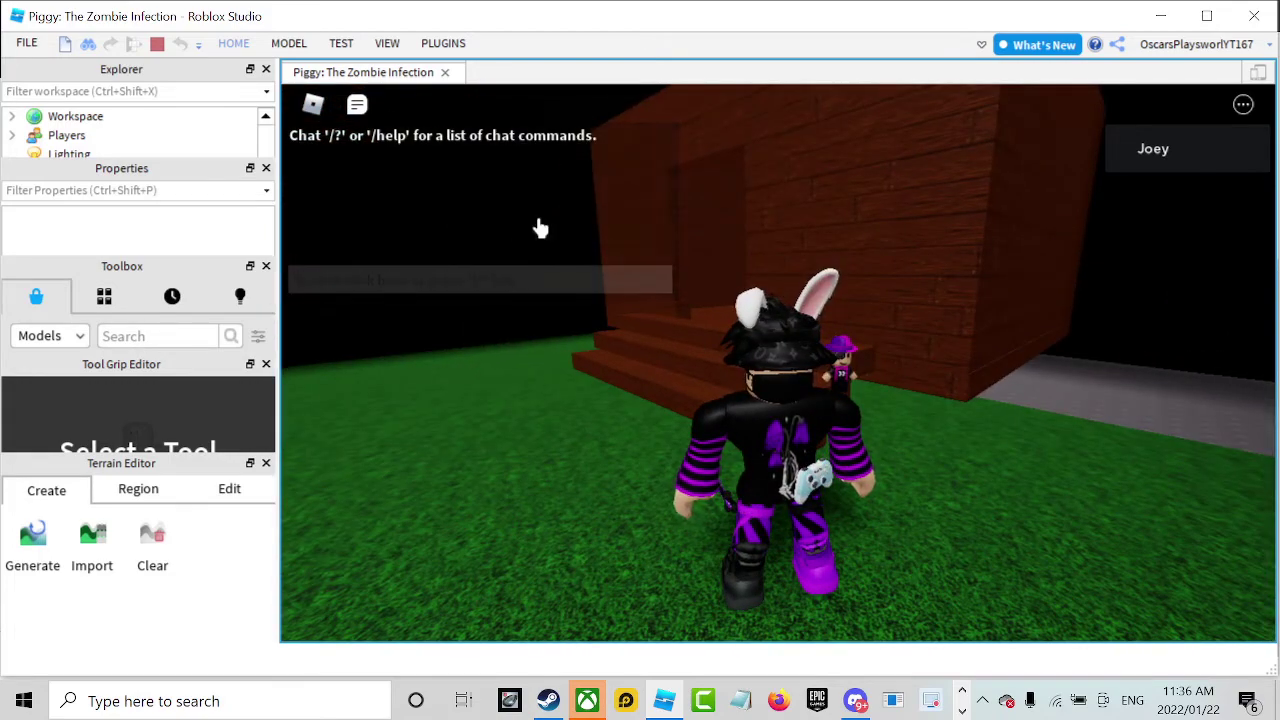
left_click(153, 53)
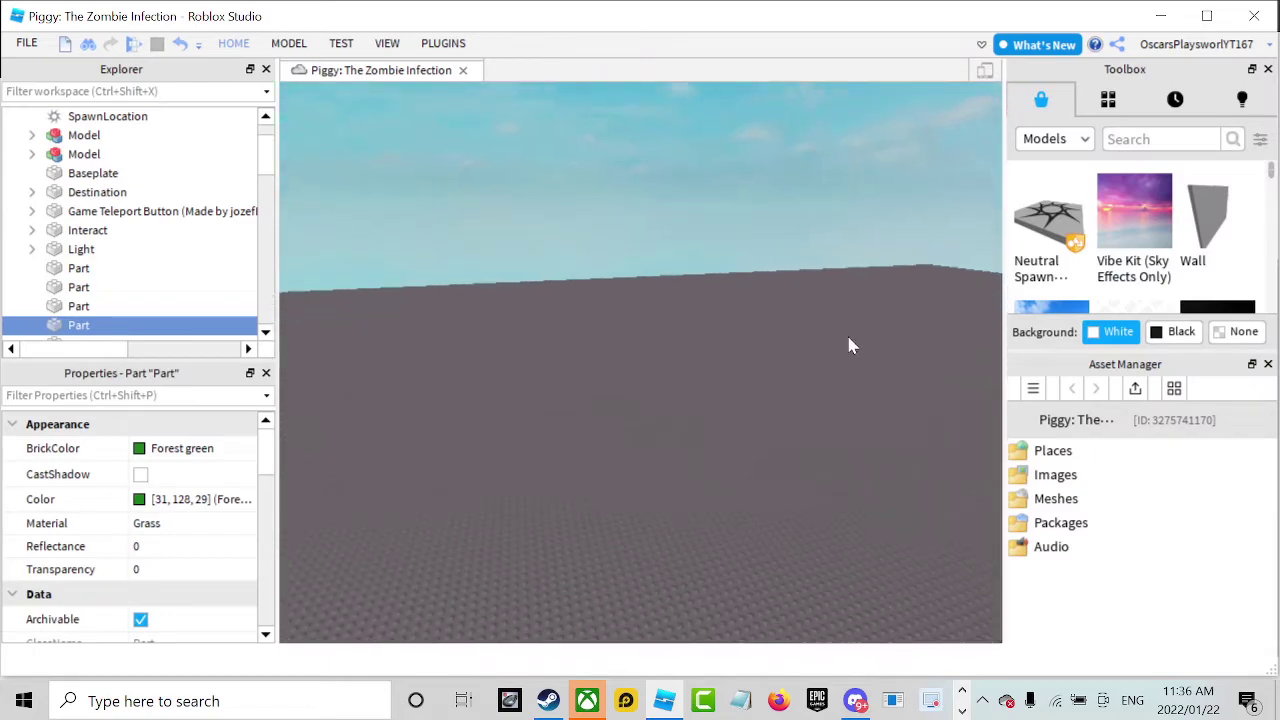
Move the "Play (Click The Green Brick)" sign model down onto the front face of the green brick.
mouse_move(848, 337)
right_mouse_down()
mouse_move(836, 334)
mouse_move(848, 335)
right_mouse_up()
key("w")
key("w")
key("w")
left_click(811, 337)
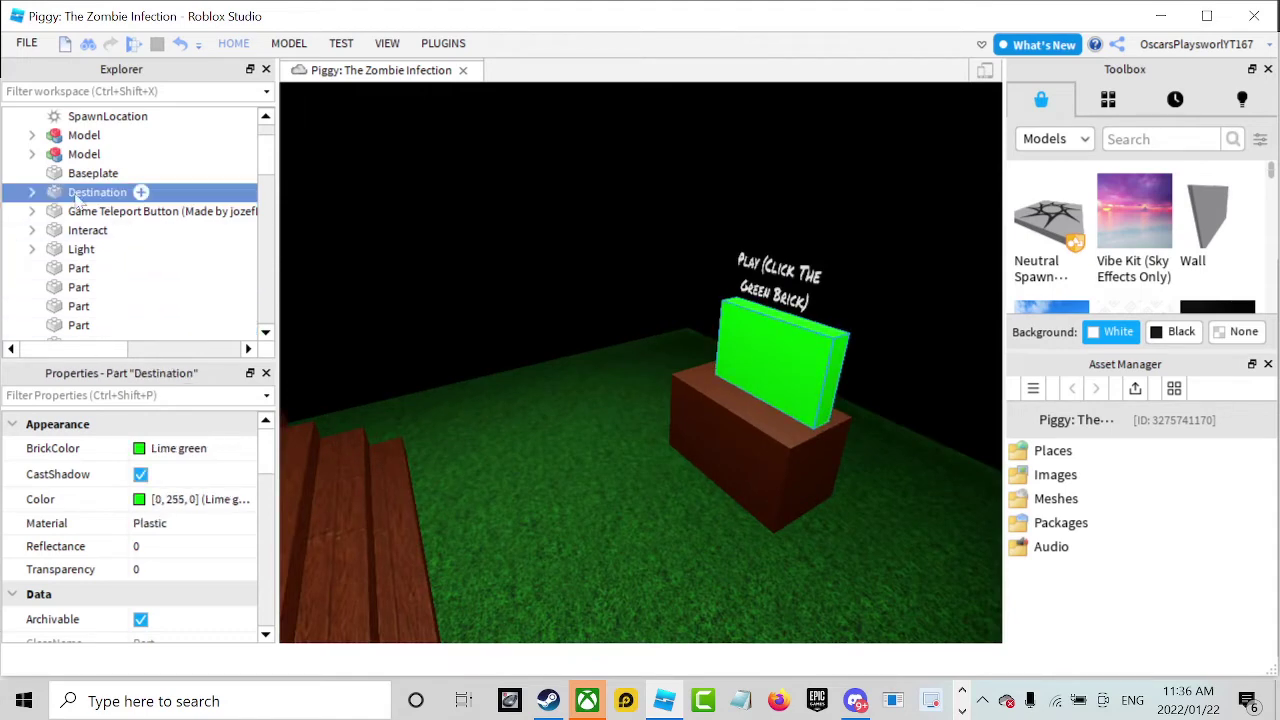
left_click(780, 290)
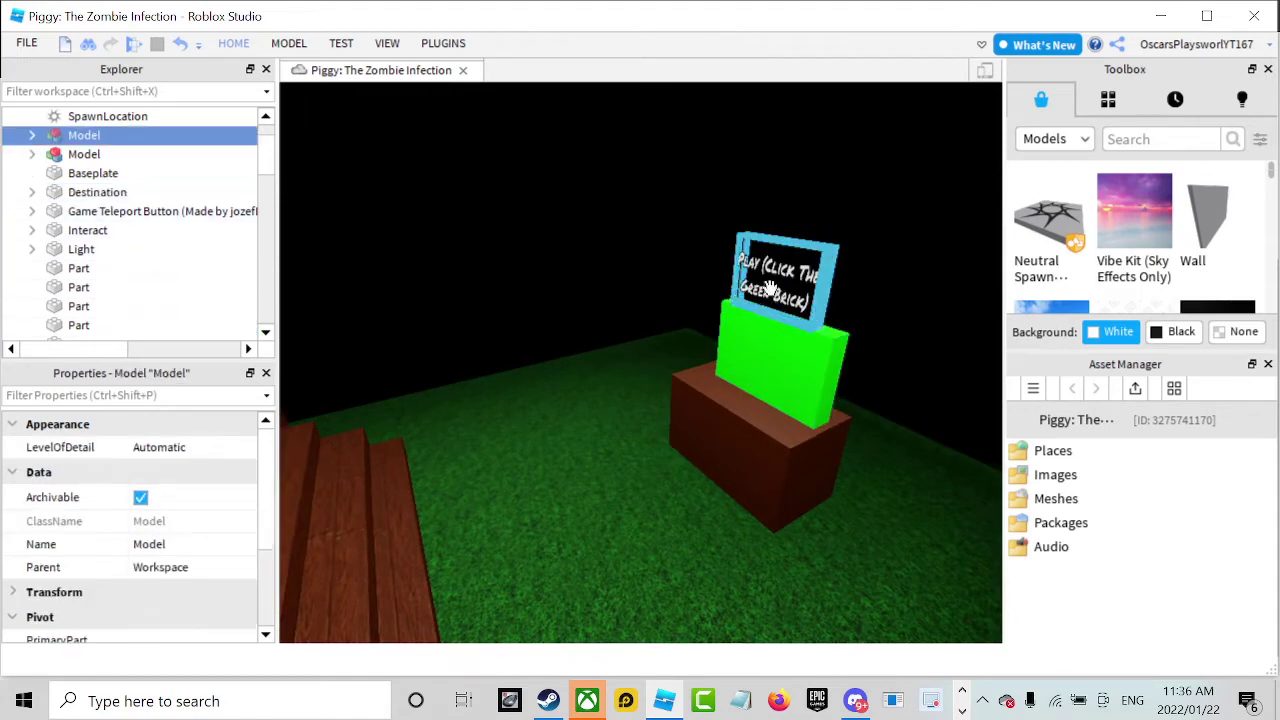
left_click(233, 43)
left_click(199, 90)
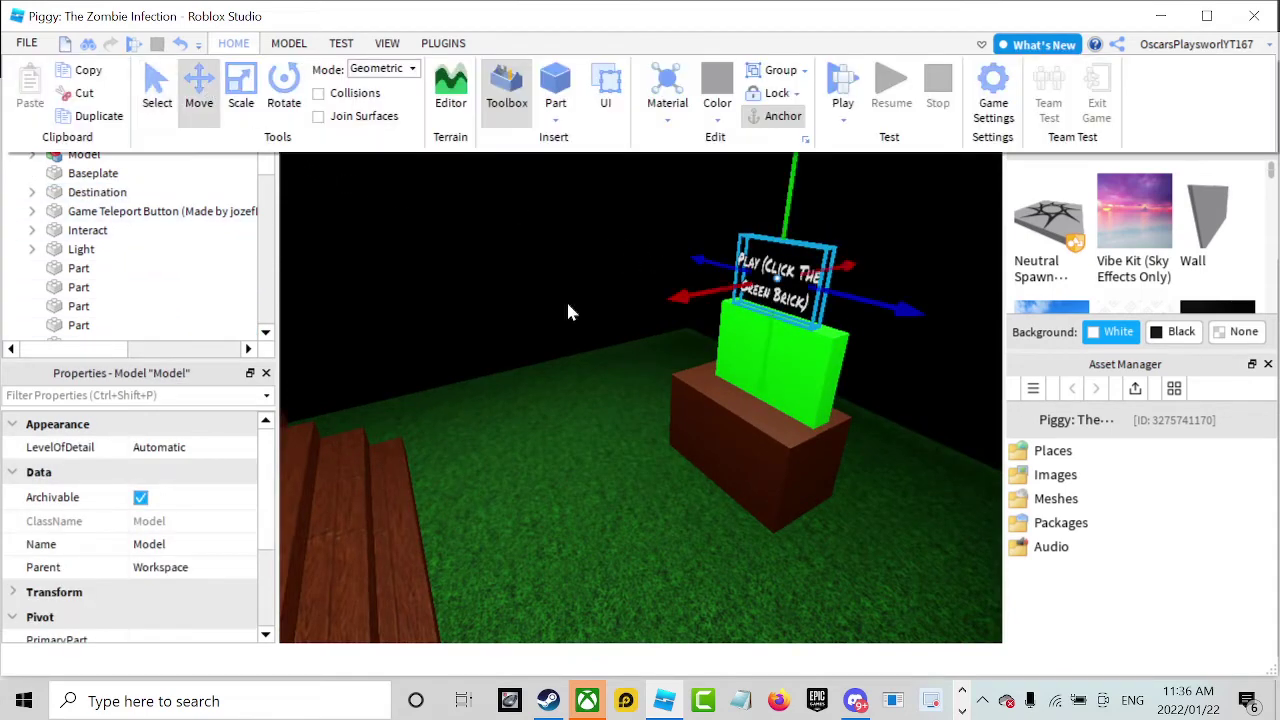
left_click_drag(771, 374, 741, 415)
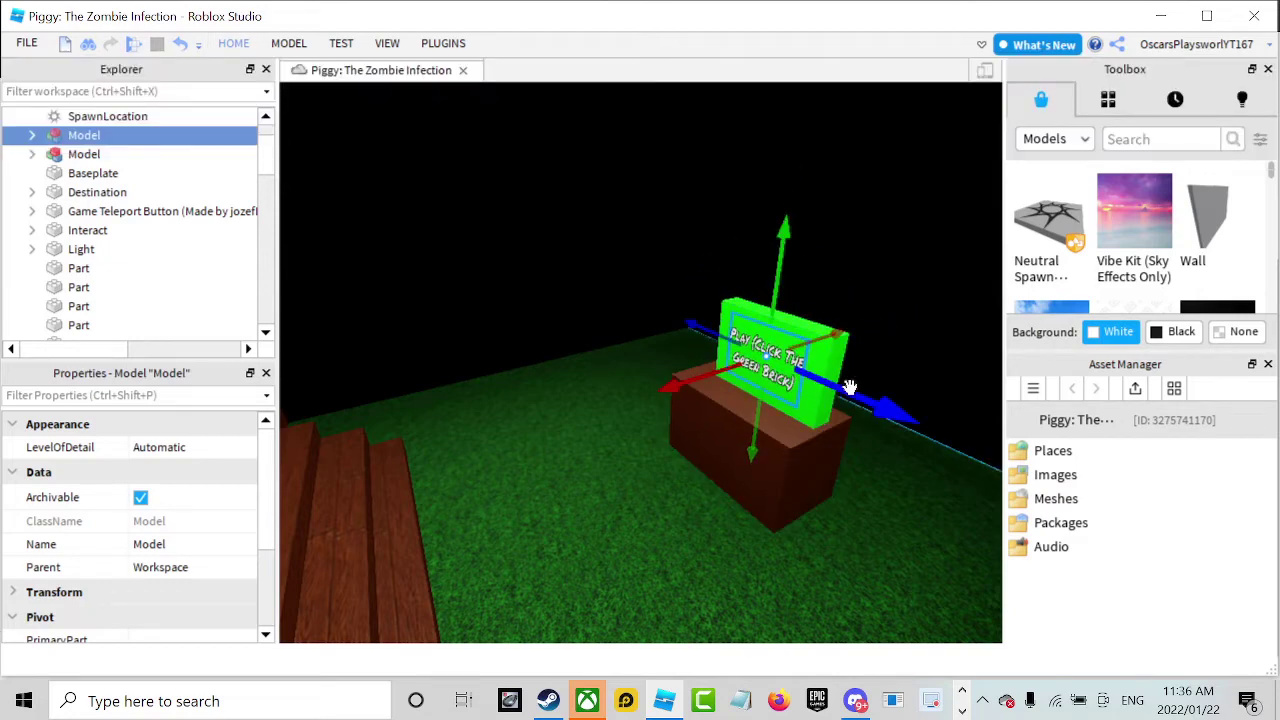
left_click_drag(849, 387, 849, 389)
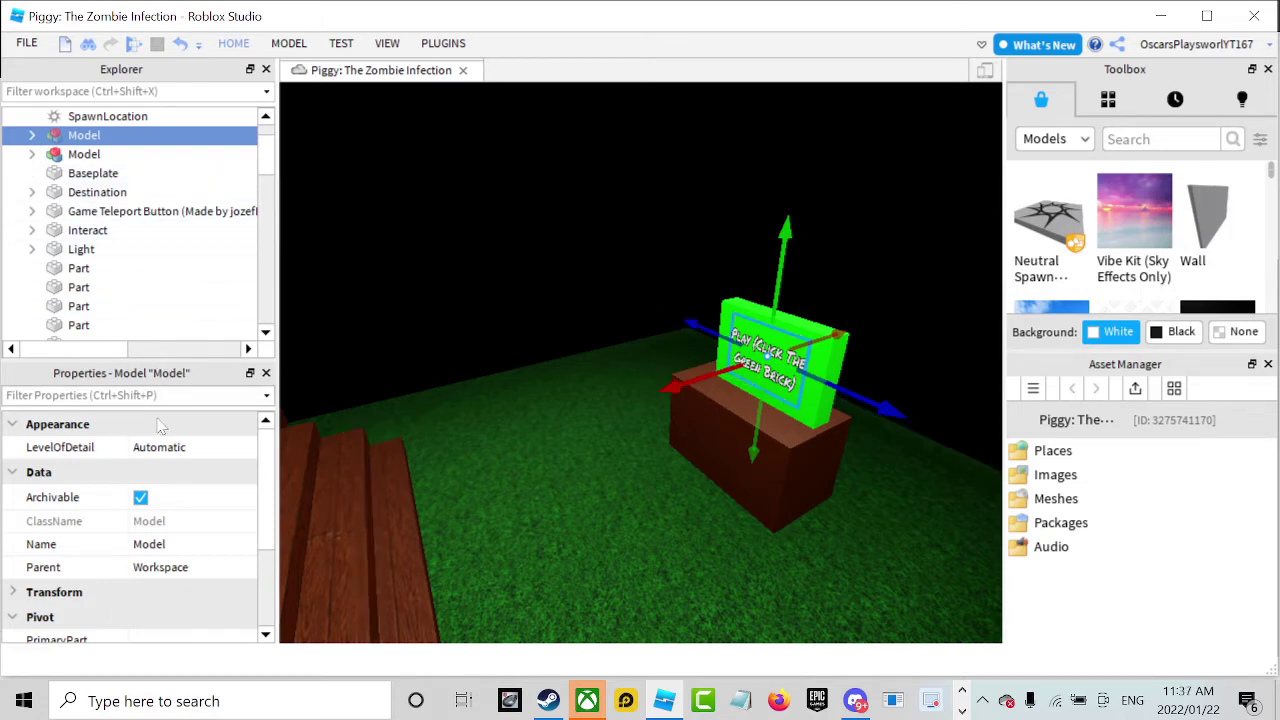
scroll(160, 427, "down", 3)
scroll(157, 455, "up", 3)
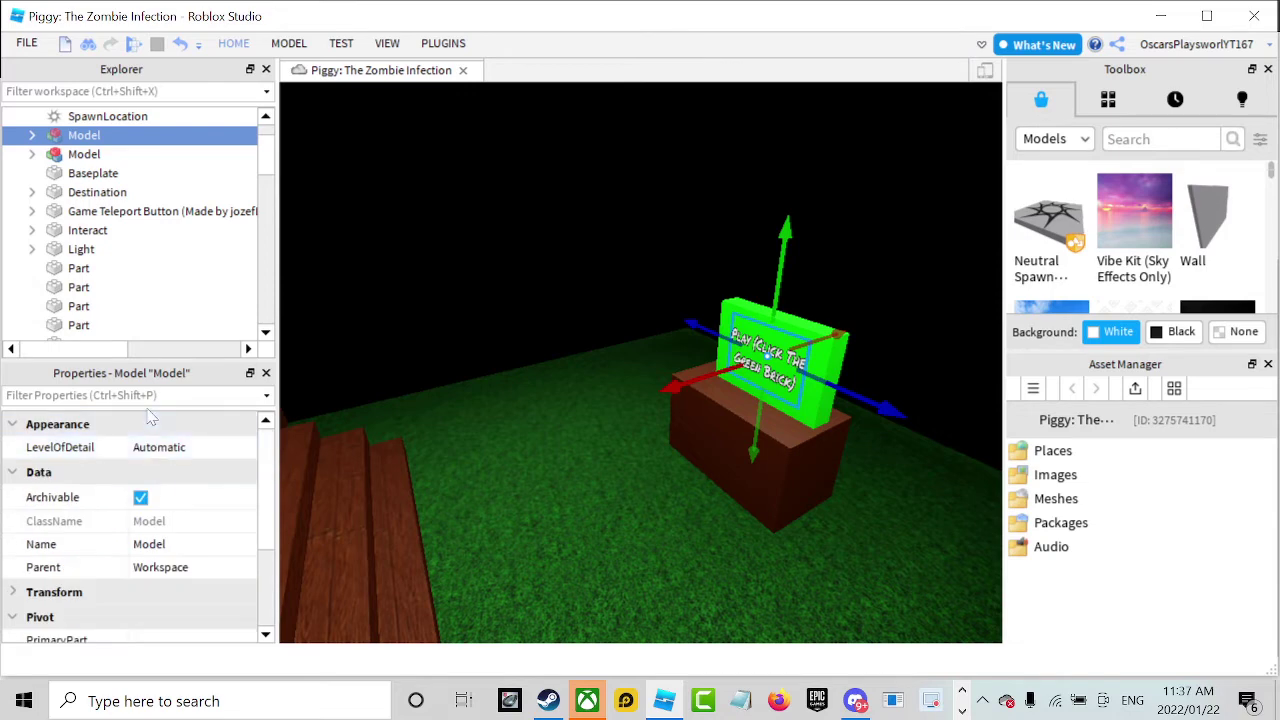
Move the invisible spawn location across the grass, away from the wooden steps and closer to the brown stand.
right_click_drag(706, 452, 683, 457)
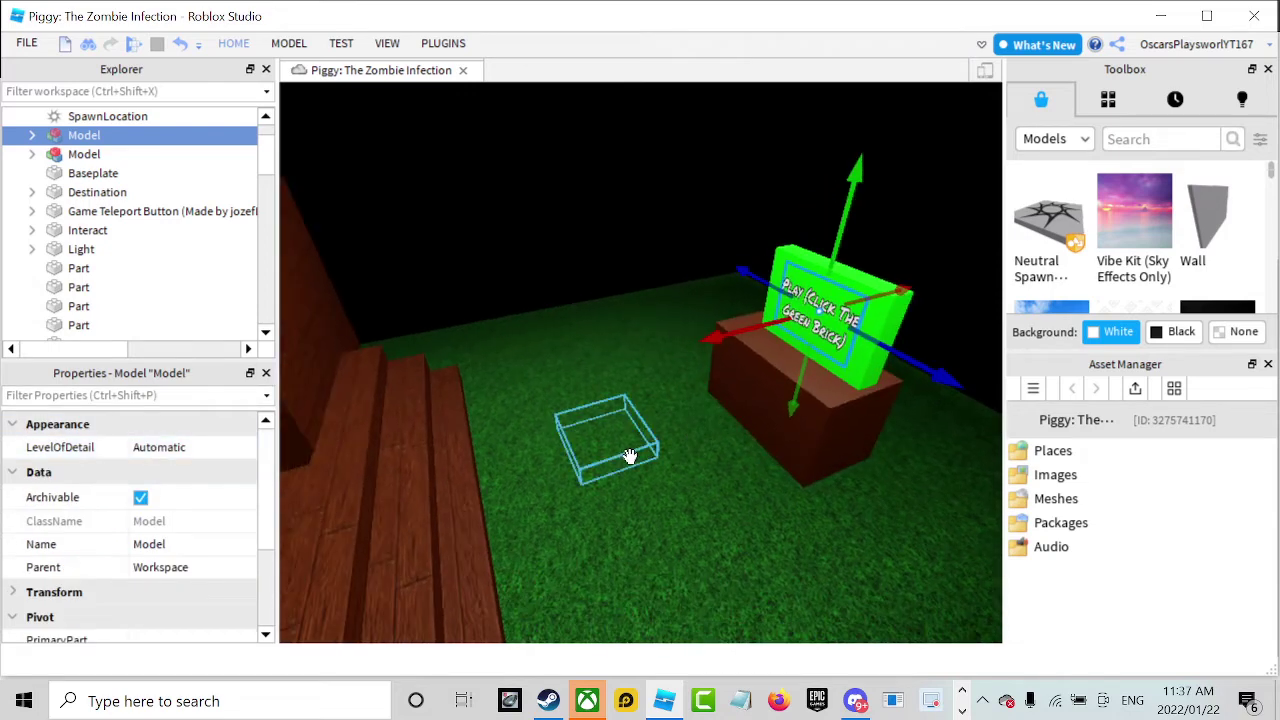
left_click_drag(629, 456, 686, 485)
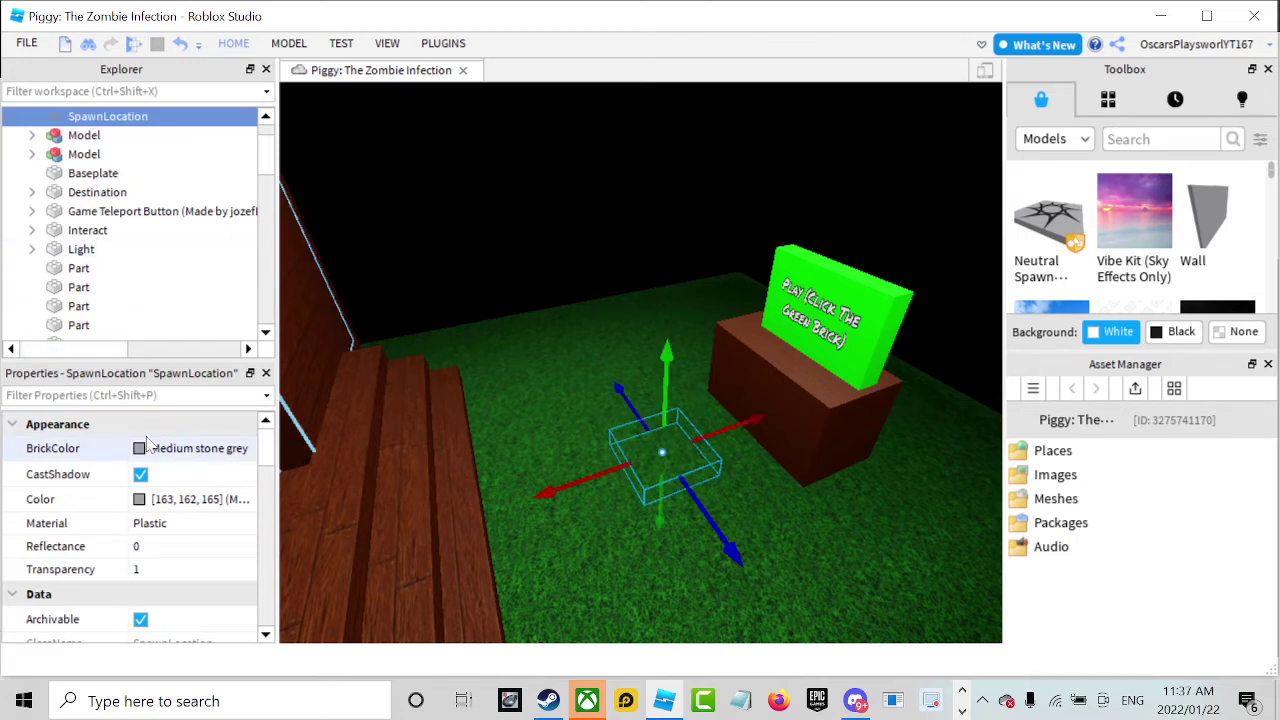
scroll(150, 547, "down", 1)
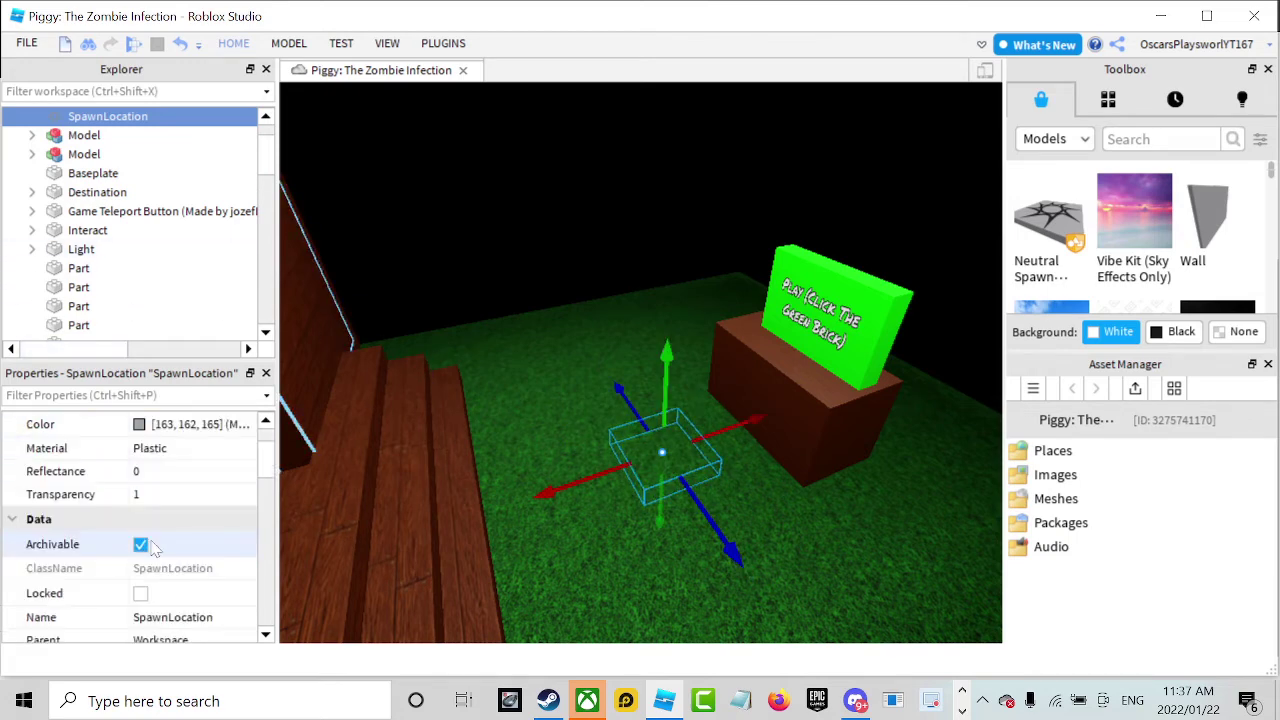
scroll(153, 547, "down", 2)
scroll(170, 530, "up", 3)
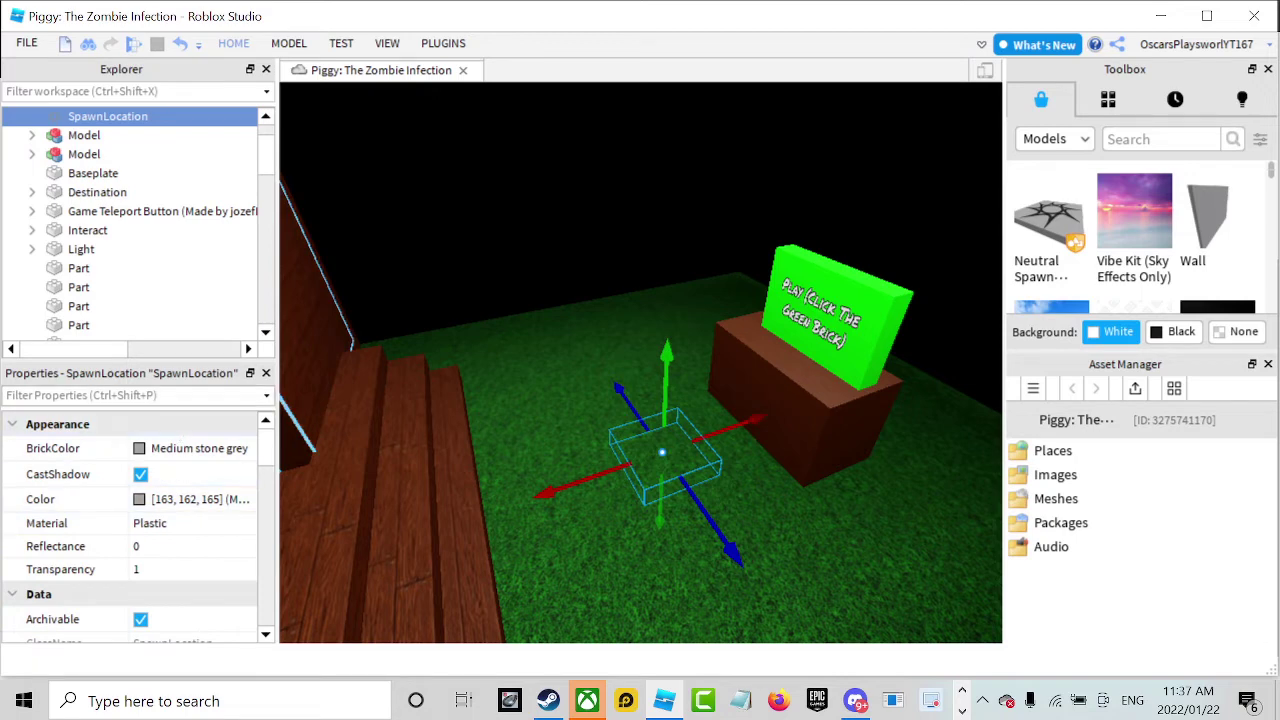
Change the text of the SIGN label on the green brick's sign model to "Play (Hold E)".
left_click(818, 310)
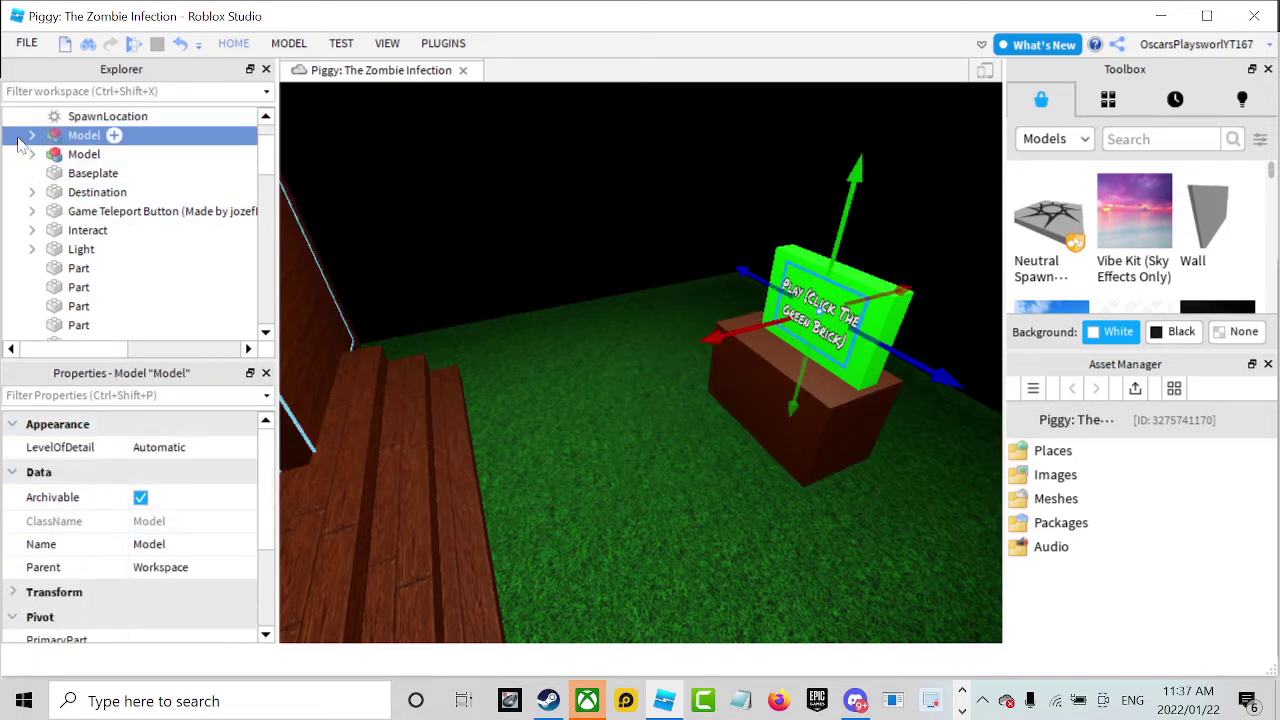
left_click(31, 135)
left_click(53, 156)
left_click(51, 154)
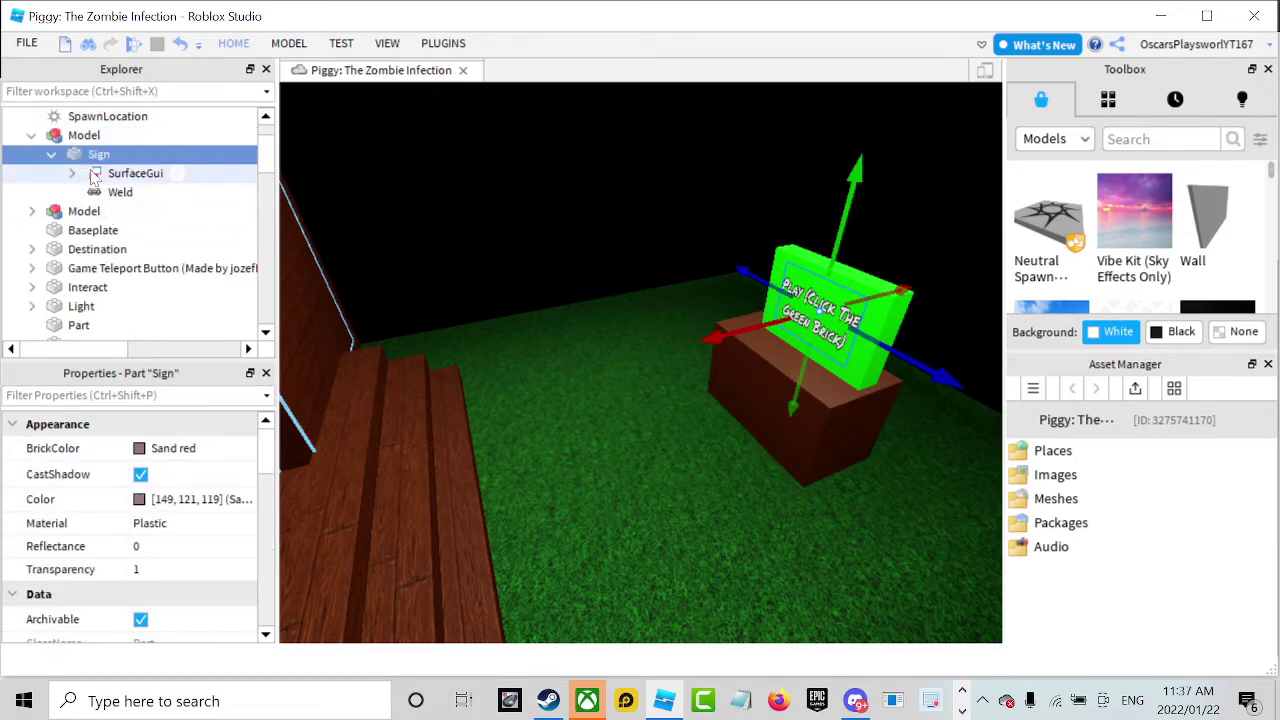
left_click(92, 173)
left_click(71, 173)
left_click(140, 192)
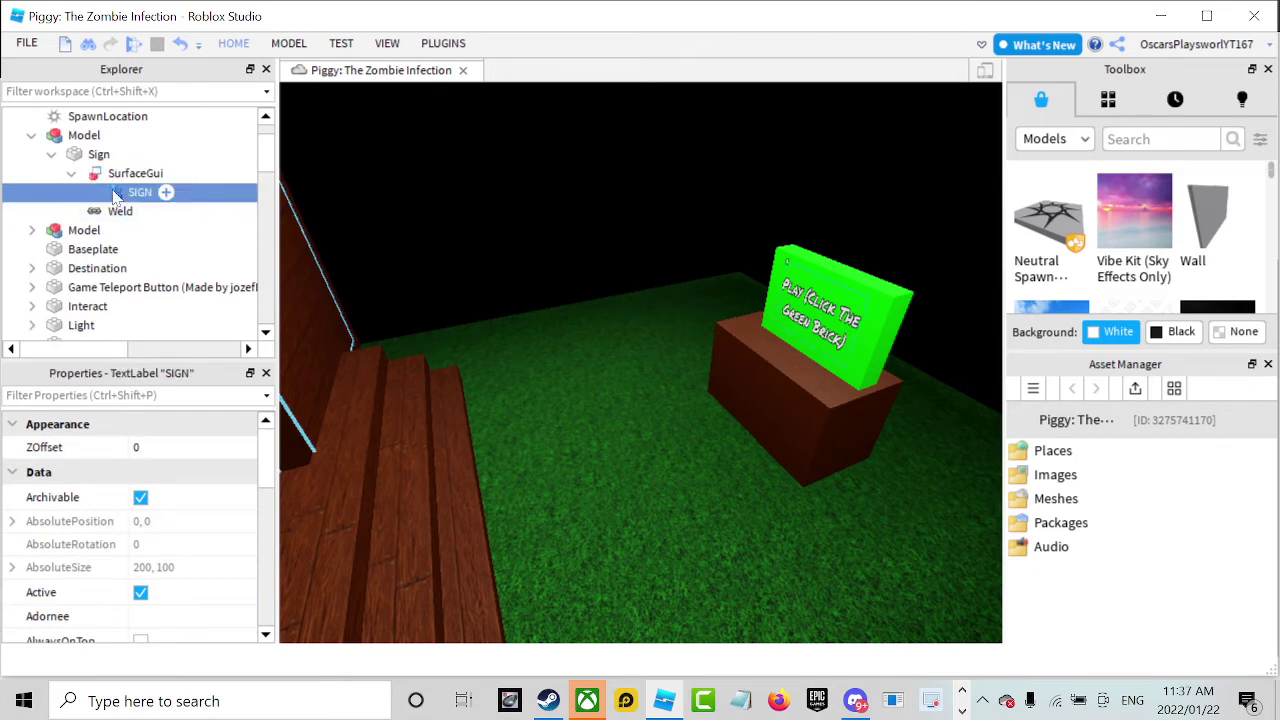
scroll(138, 505, "down", 2)
scroll(138, 505, "up", 2)
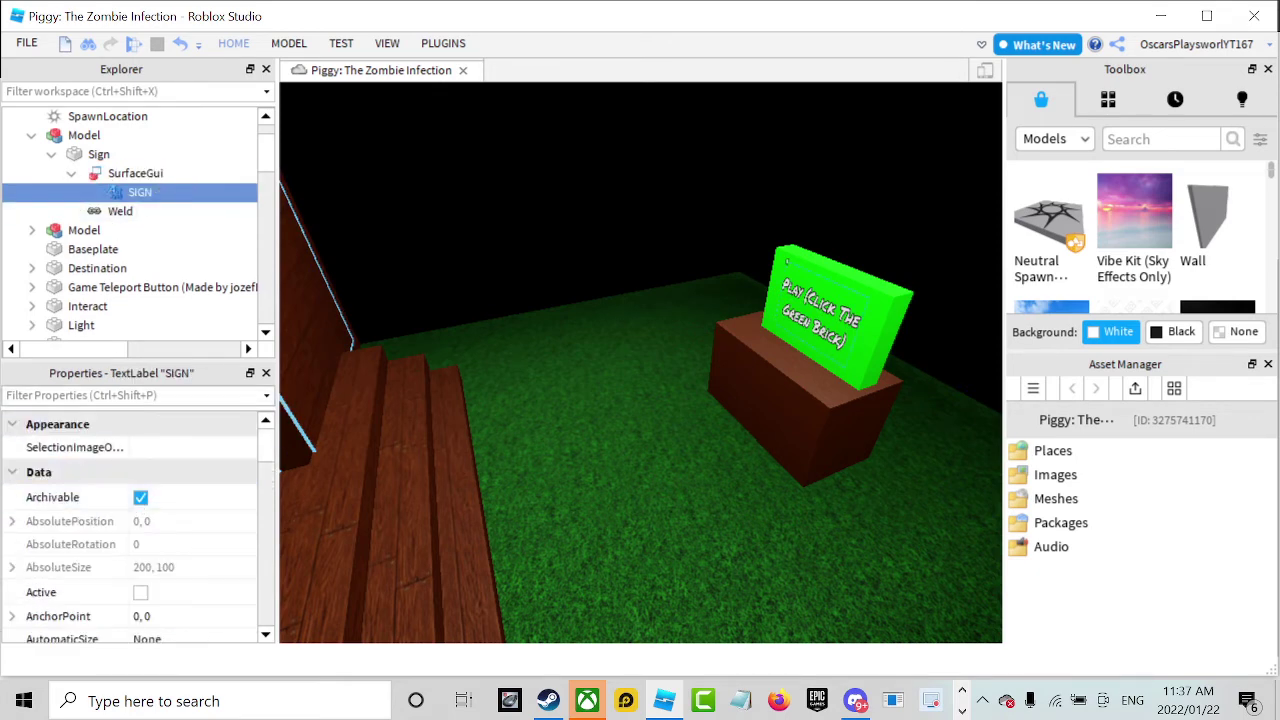
type("tex")
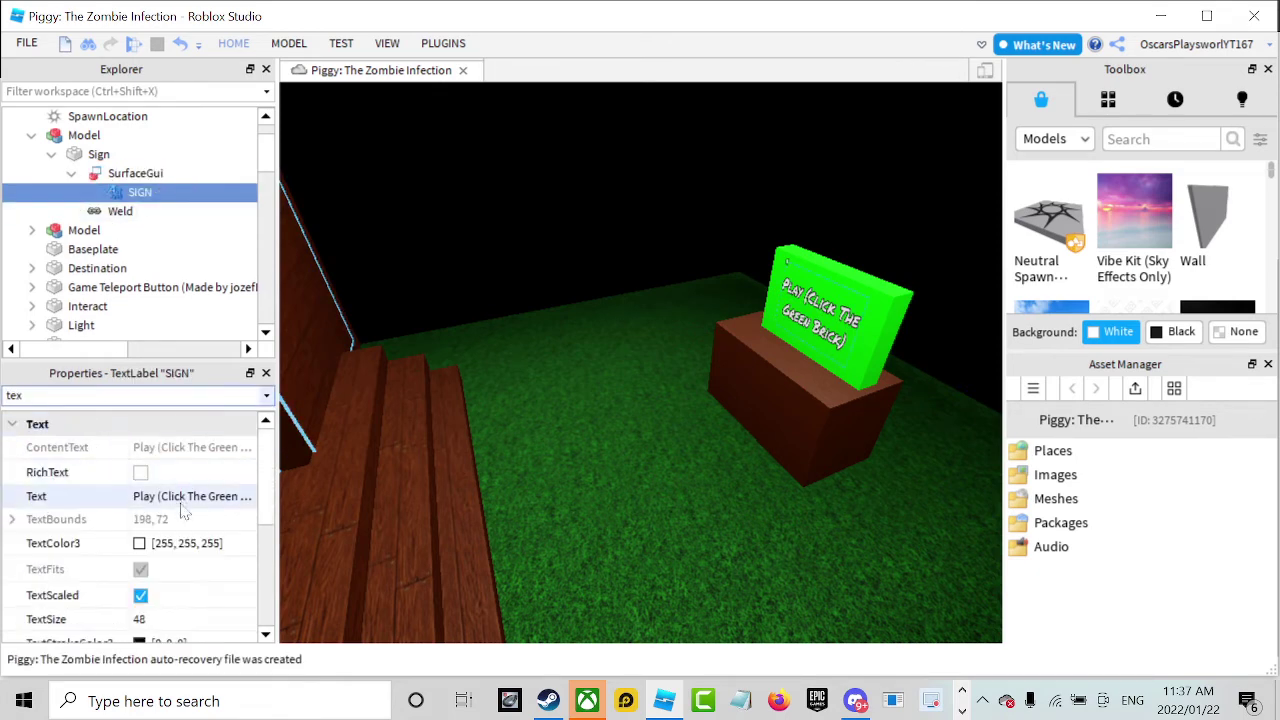
left_click(185, 500)
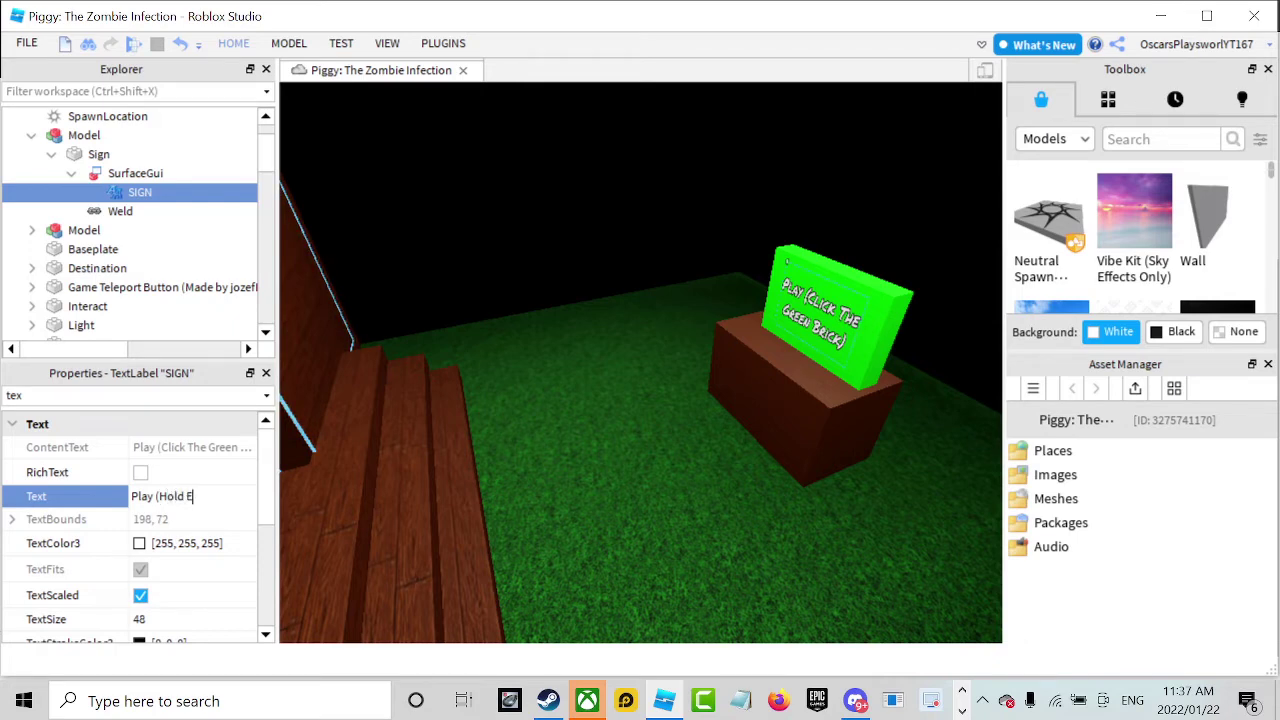
key("Return")
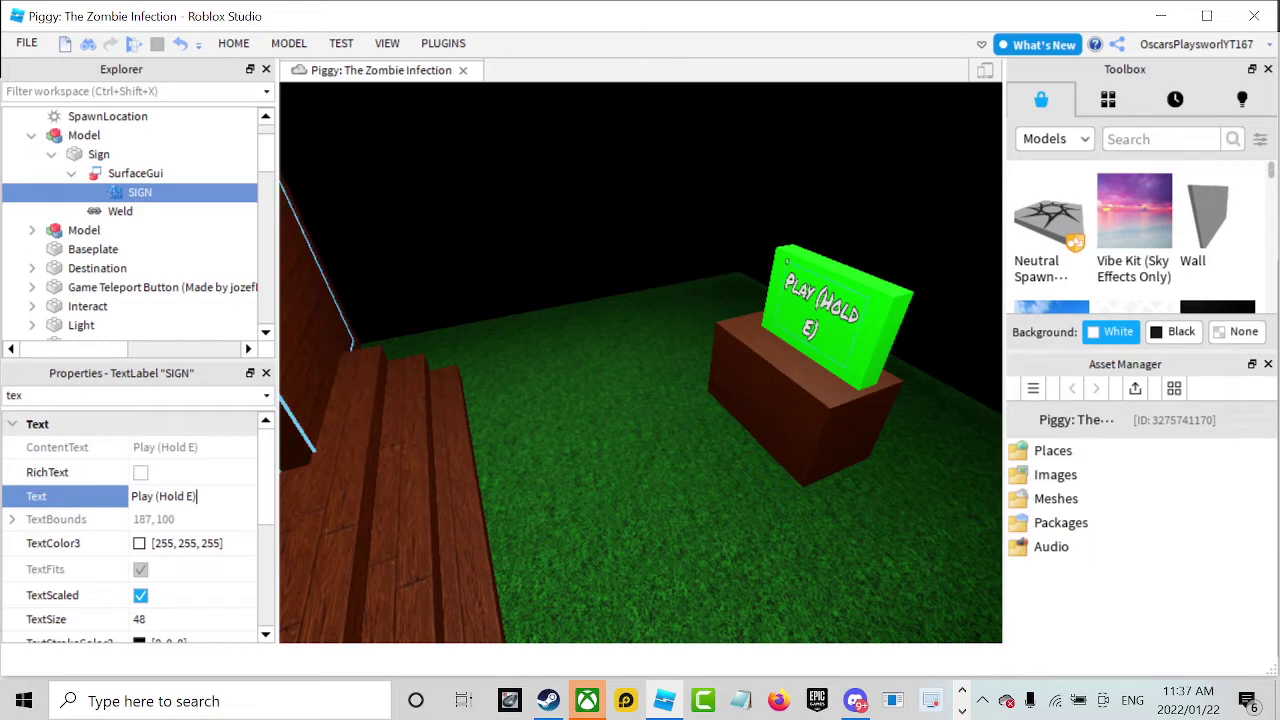
Scale the Sign part wider and taller so that it spans most of the green brick's front face.
left_click(818, 315)
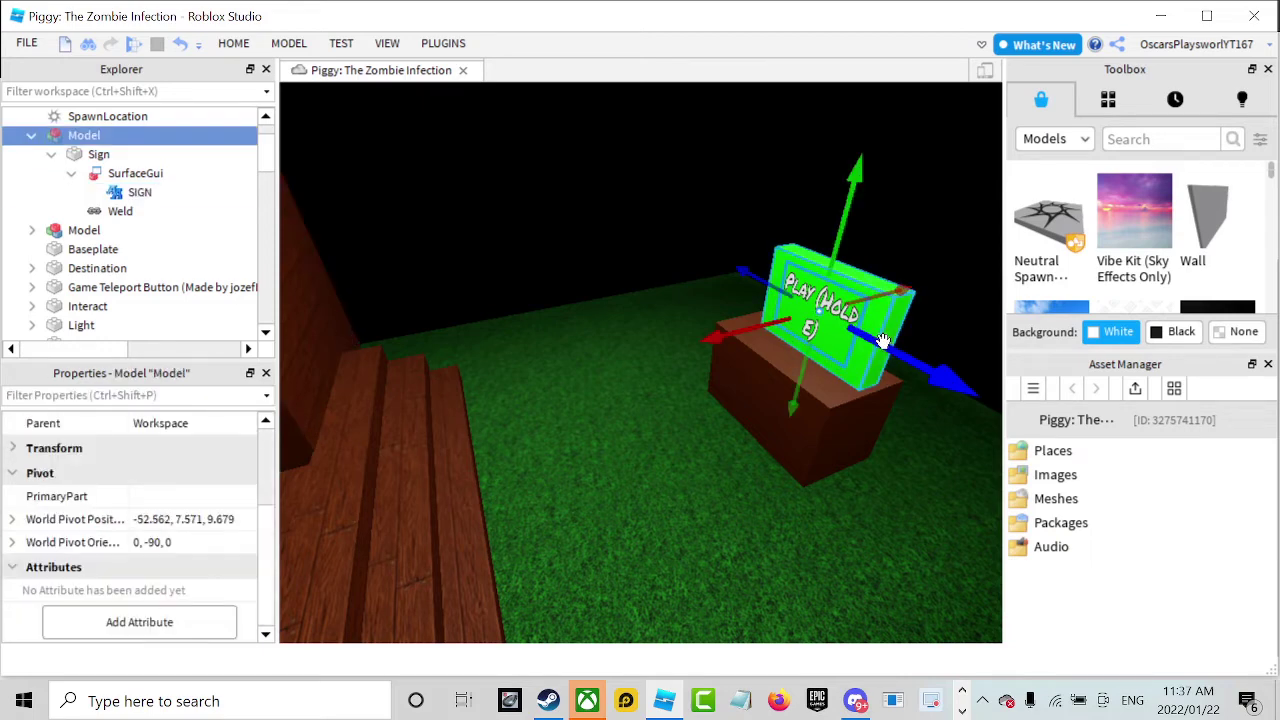
left_click(100, 155)
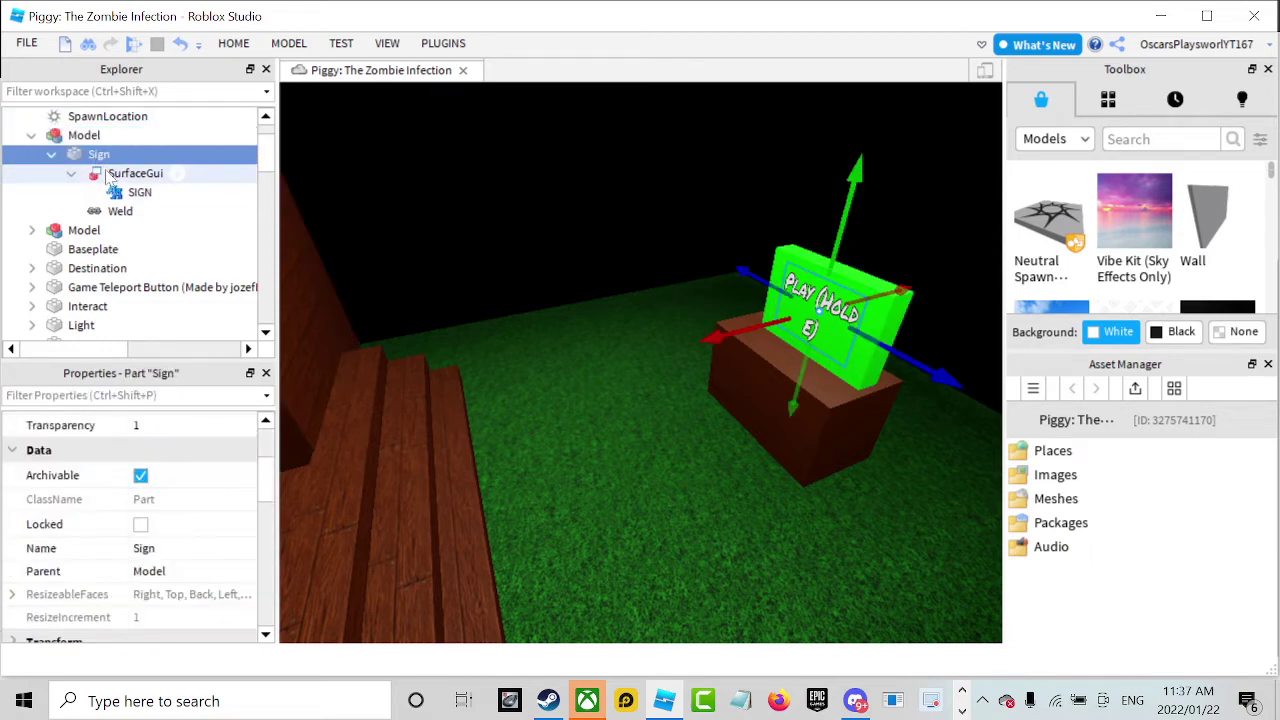
left_click(138, 192)
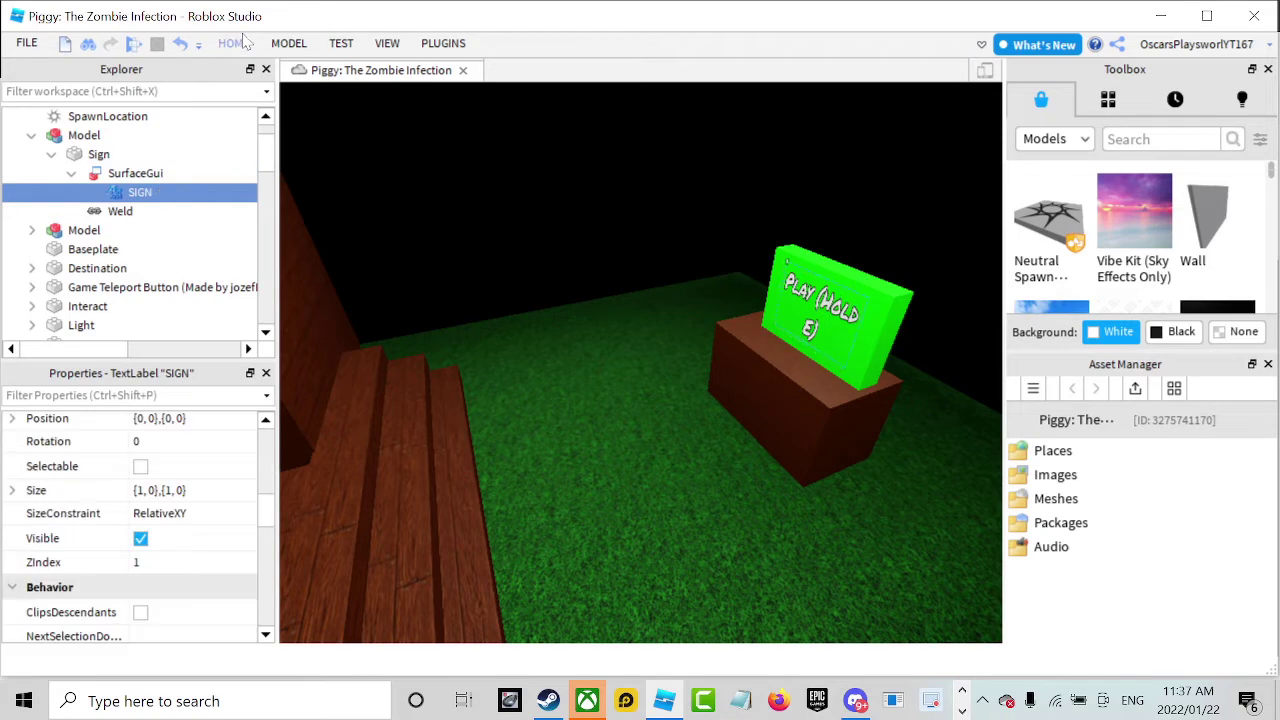
left_click(236, 43)
left_click(100, 155)
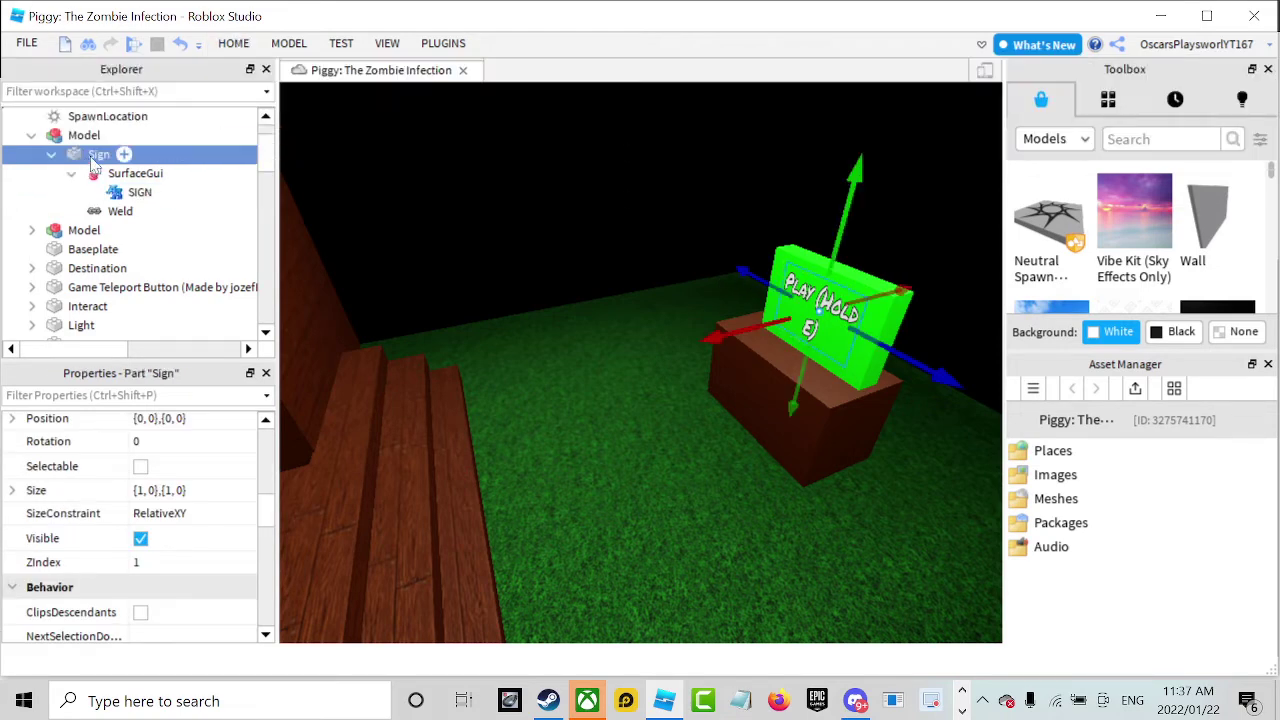
left_click(236, 43)
left_click(241, 88)
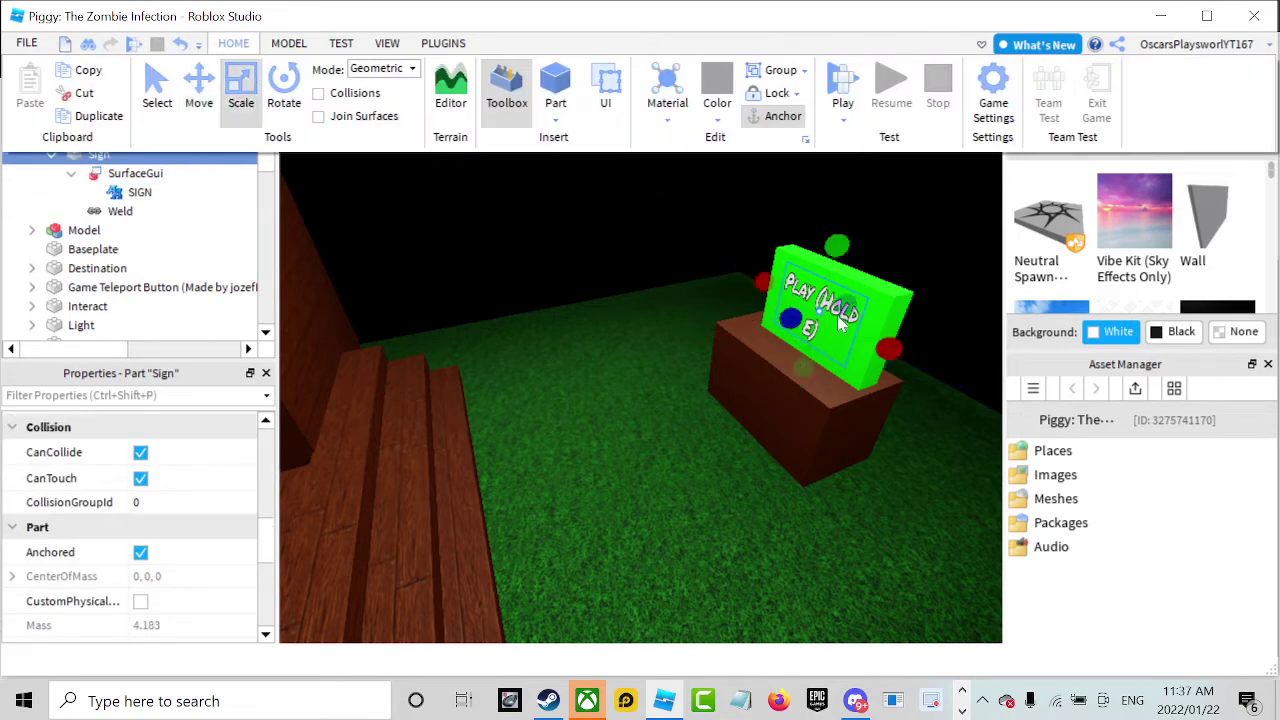
left_click_drag(897, 351, 736, 290)
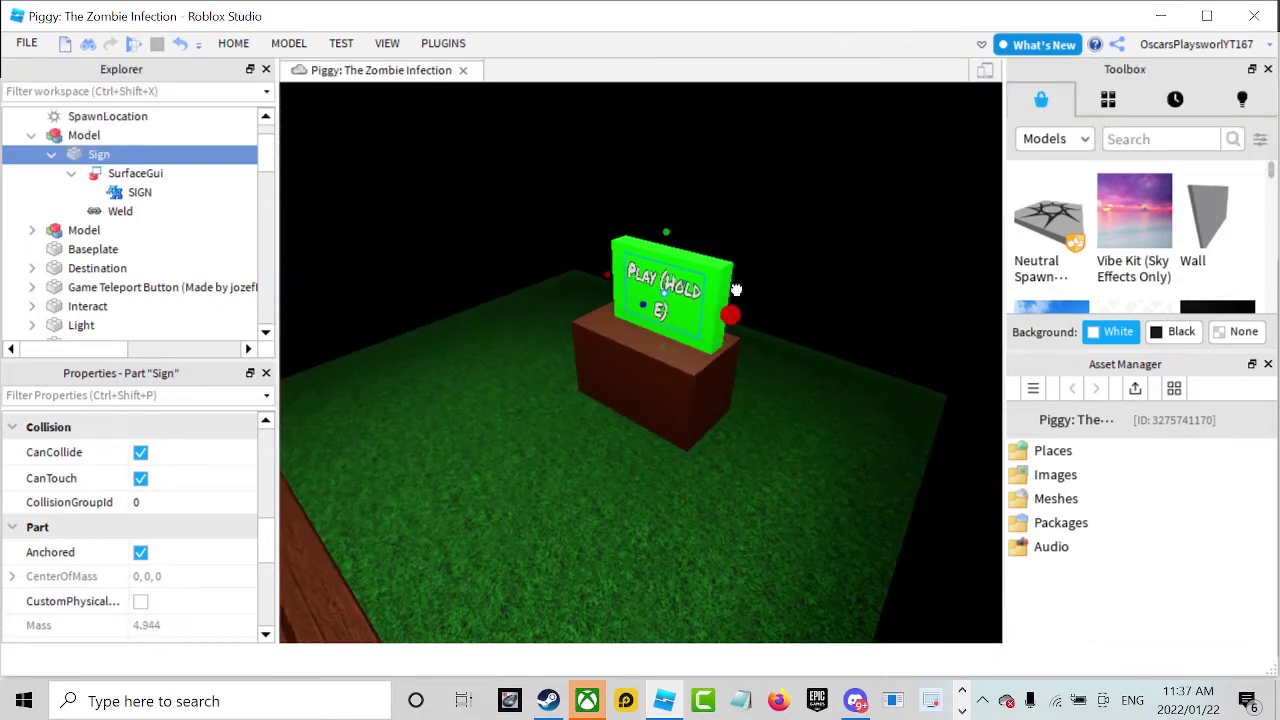
mouse_move(667, 232)
left_mouse_down()
mouse_move(674, 170)
mouse_move(666, 231)
left_mouse_up()
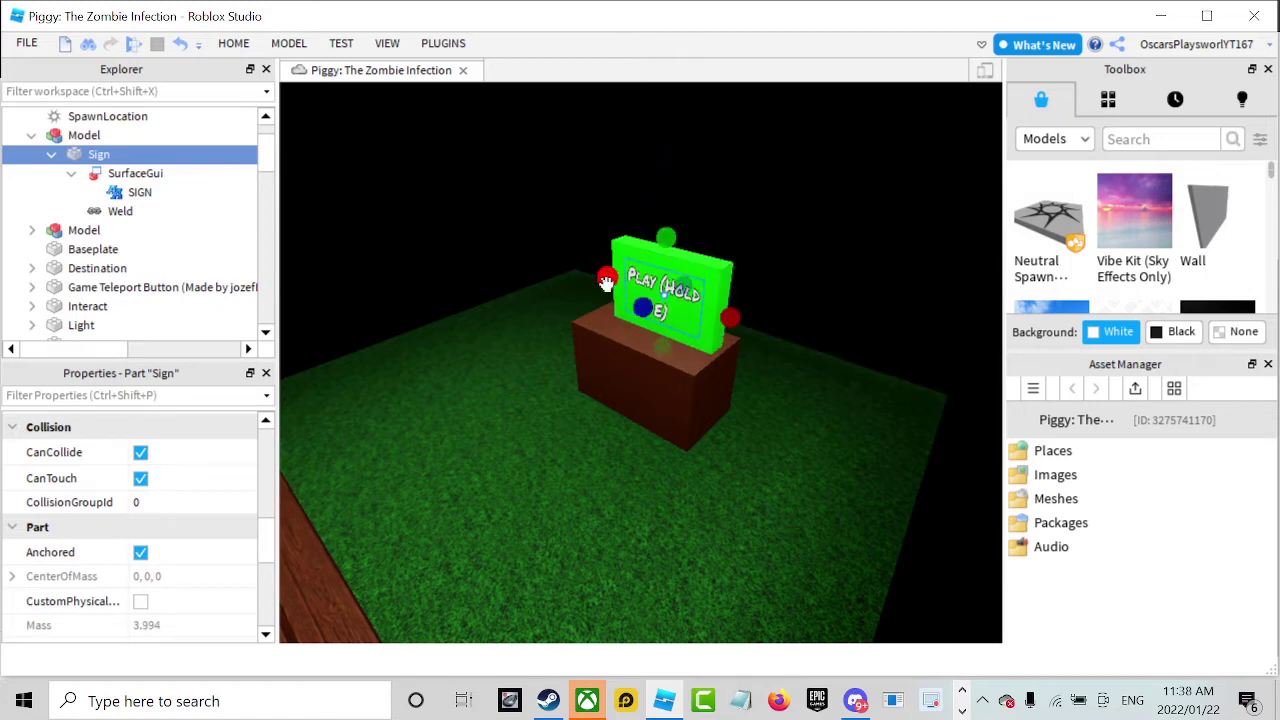
mouse_move(605, 276)
left_mouse_down()
mouse_move(387, 232)
mouse_move(455, 228)
mouse_move(601, 279)
left_mouse_up()
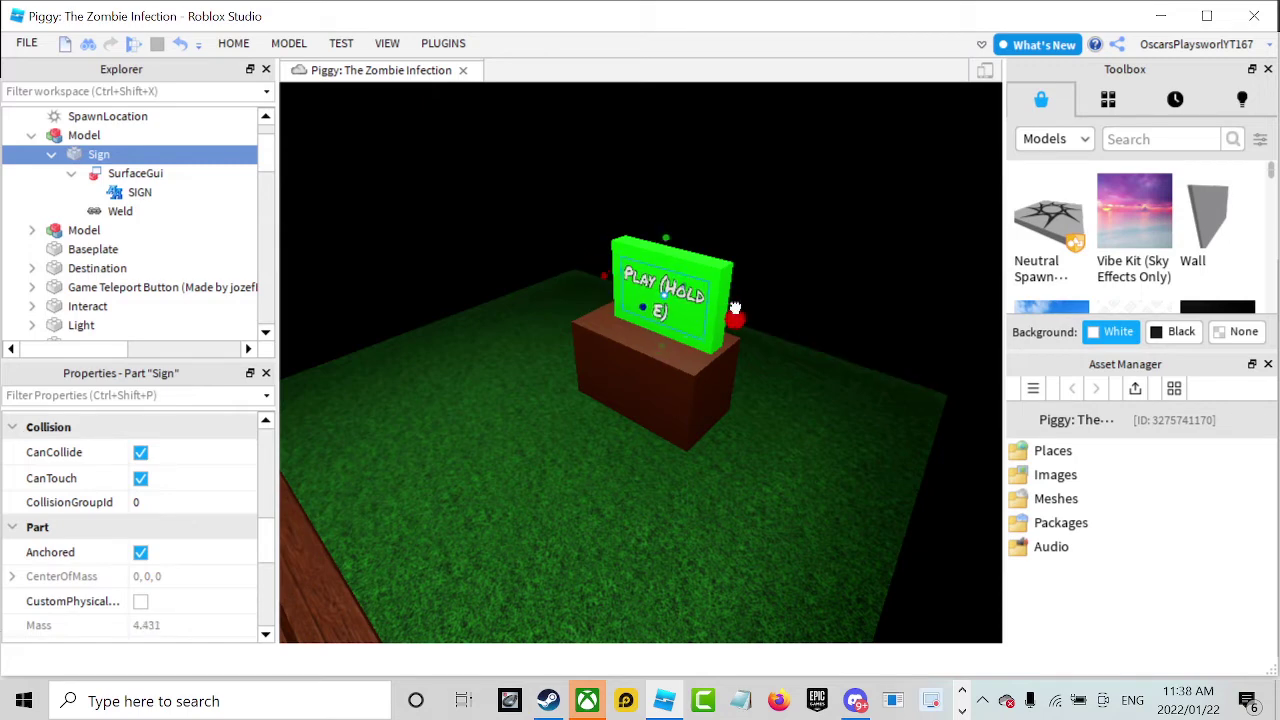
left_click_drag(662, 236, 662, 232)
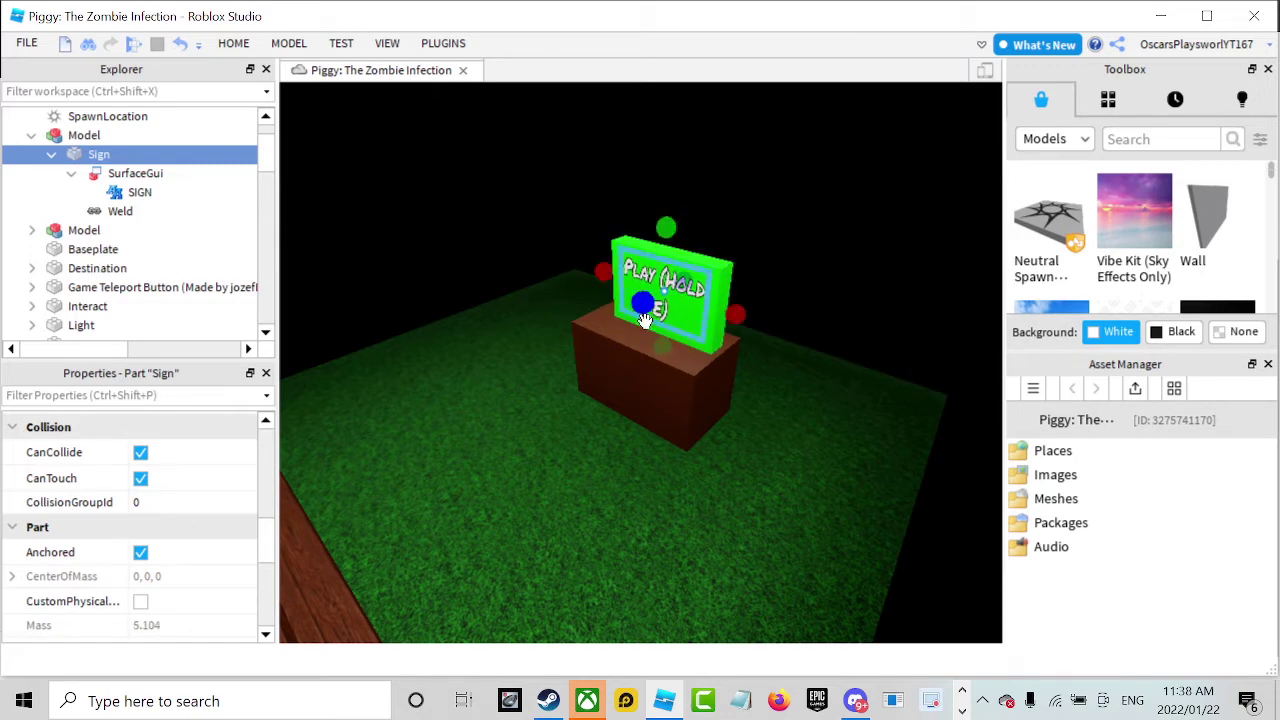
mouse_move(647, 311)
left_mouse_down()
mouse_move(608, 297)
mouse_move(660, 318)
mouse_move(630, 302)
left_mouse_up()
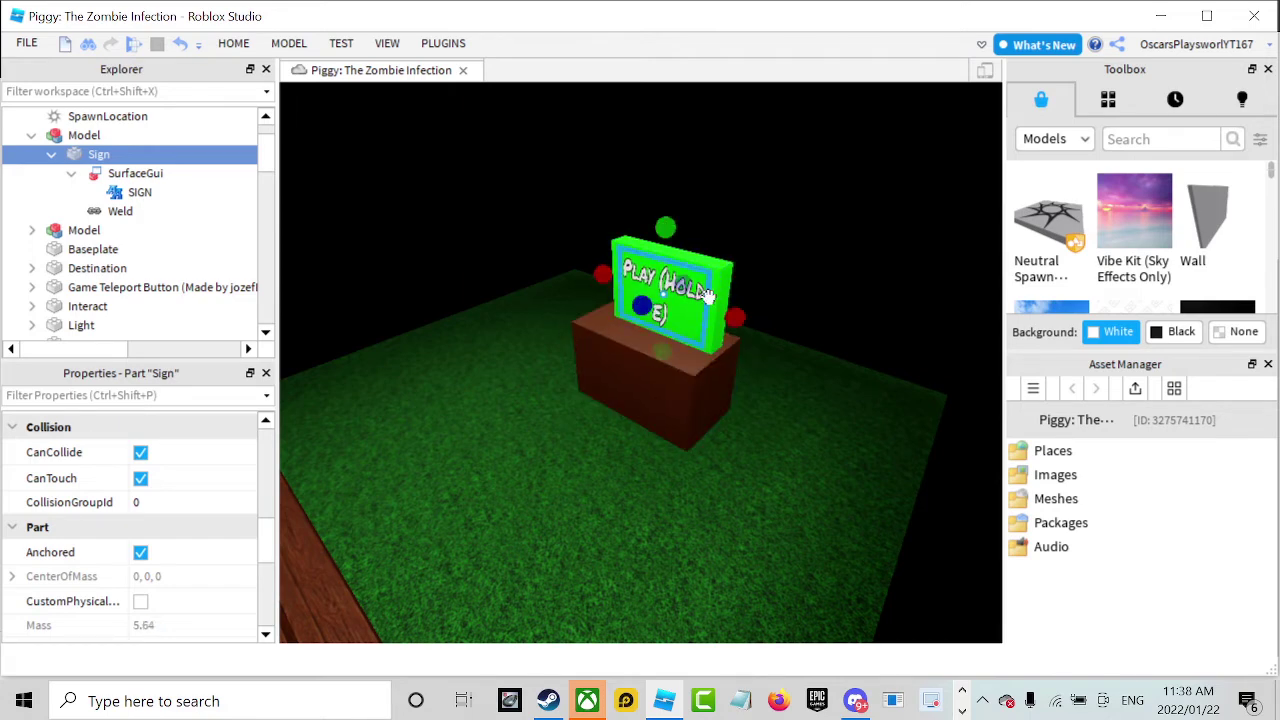
left_click(512, 158)
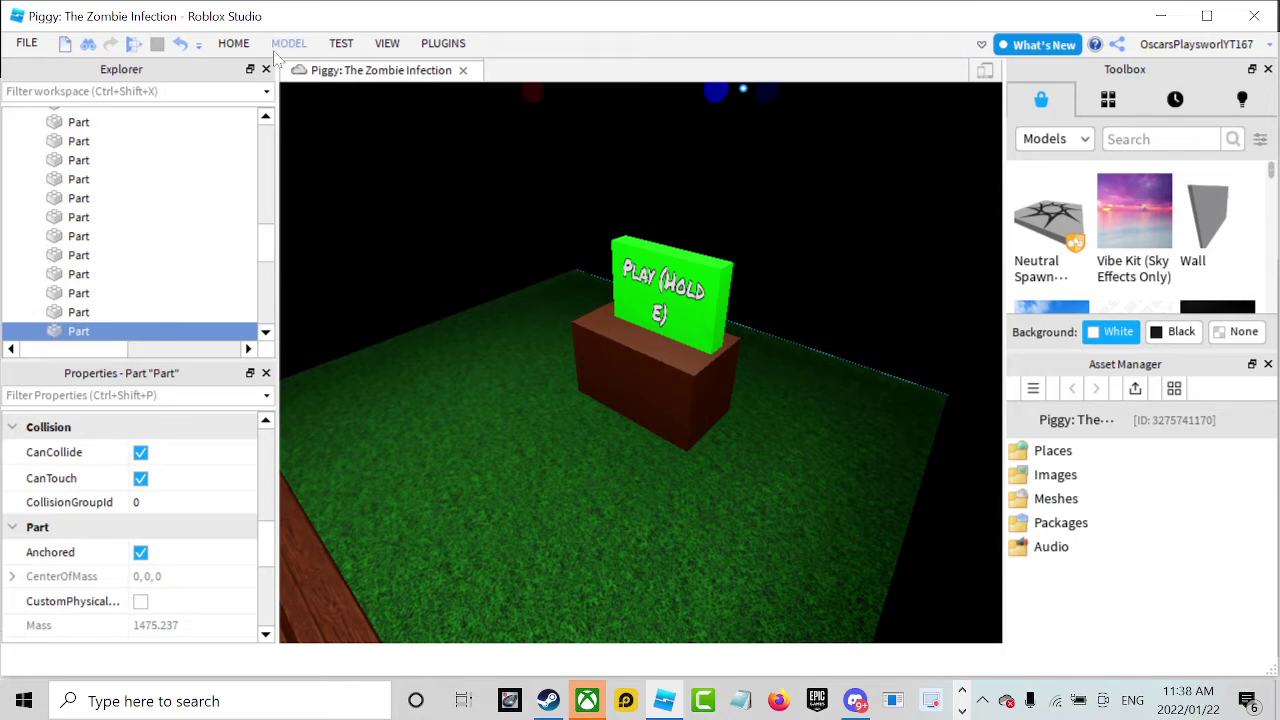
Start a playtest and move the character around the brown stand to check the resized sign.
left_click(238, 45)
left_click(840, 88)
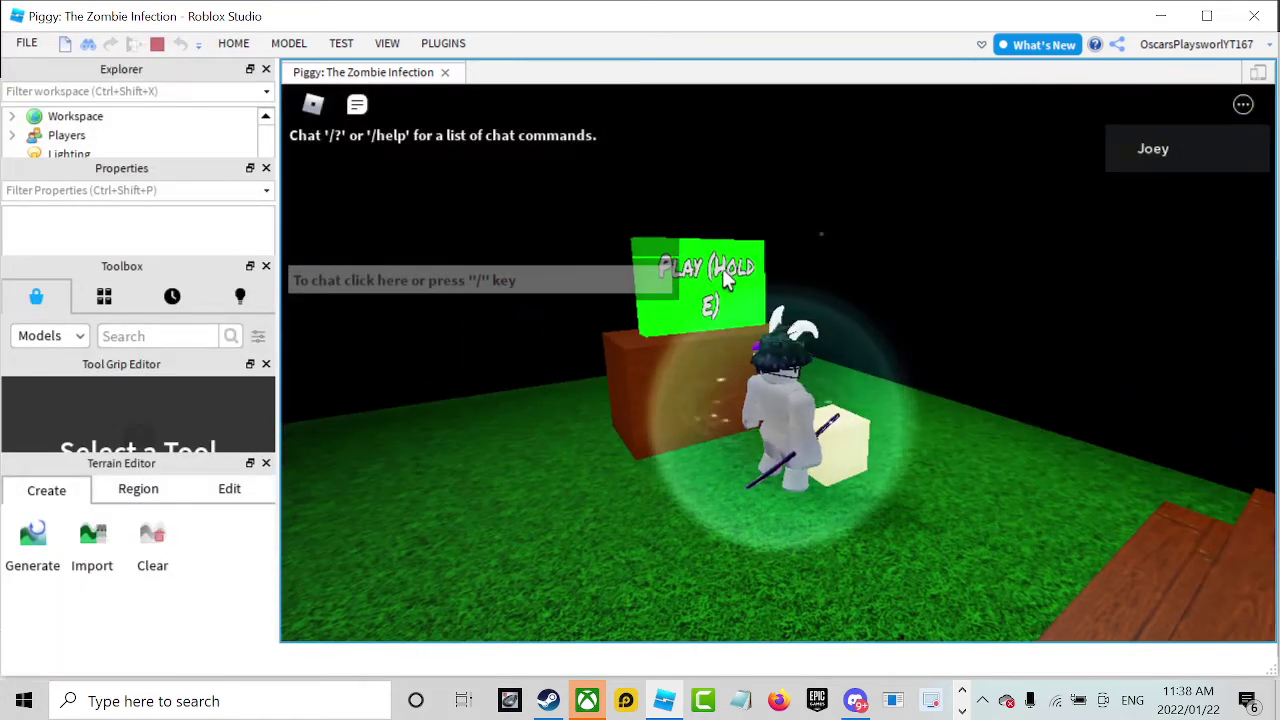
key("w")
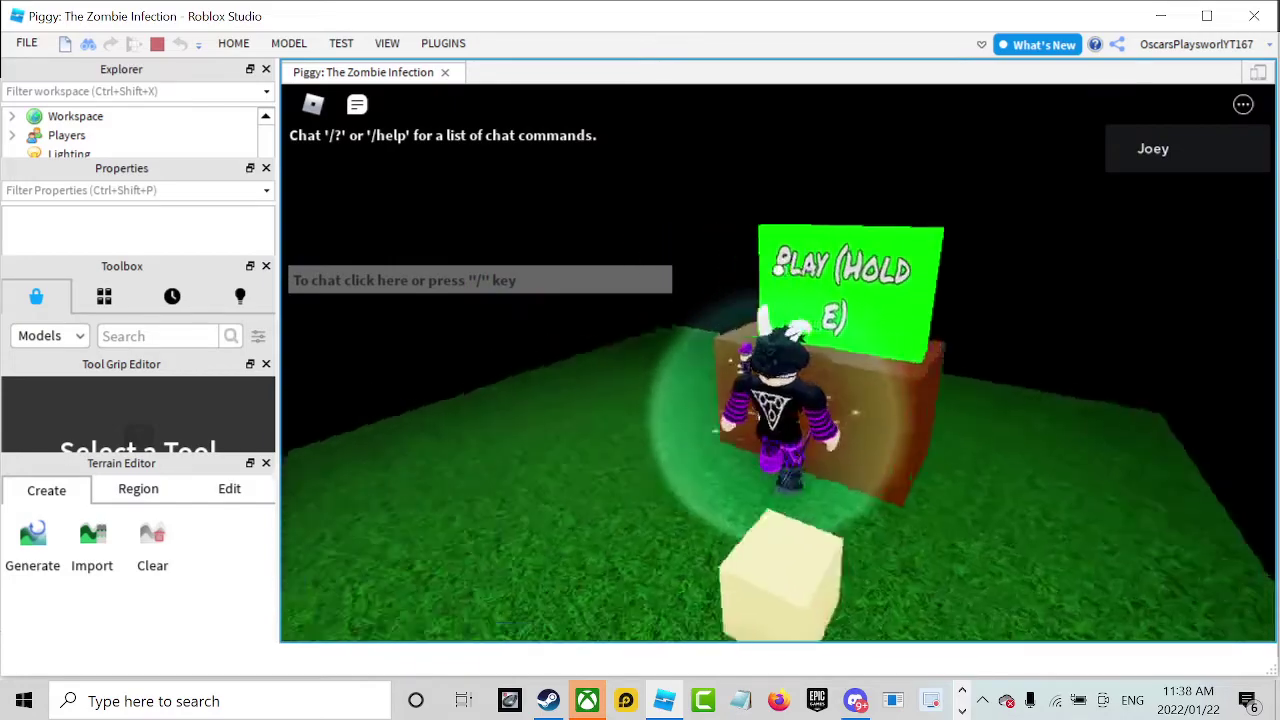
key("space")
right_click_drag(778, 270, 660, 270)
key("a")
key("space")
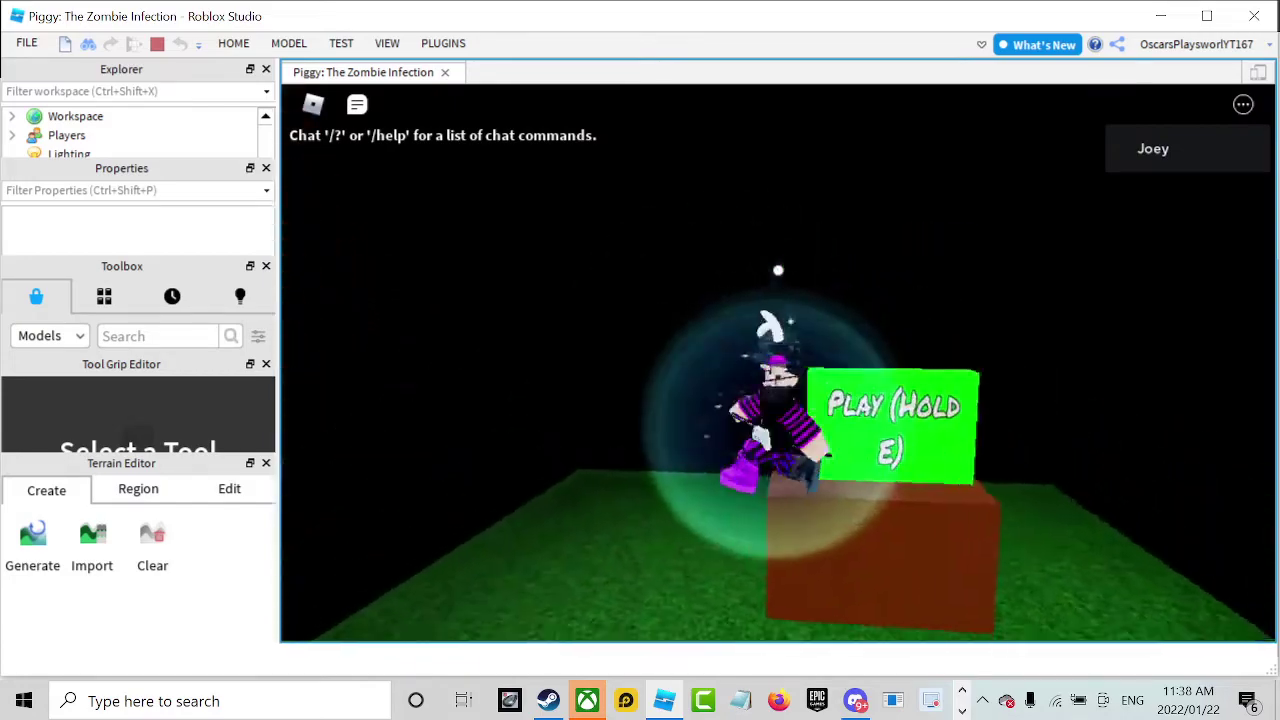
key("s")
key("w")
right_click_drag(778, 270, 700, 270)
key("s")
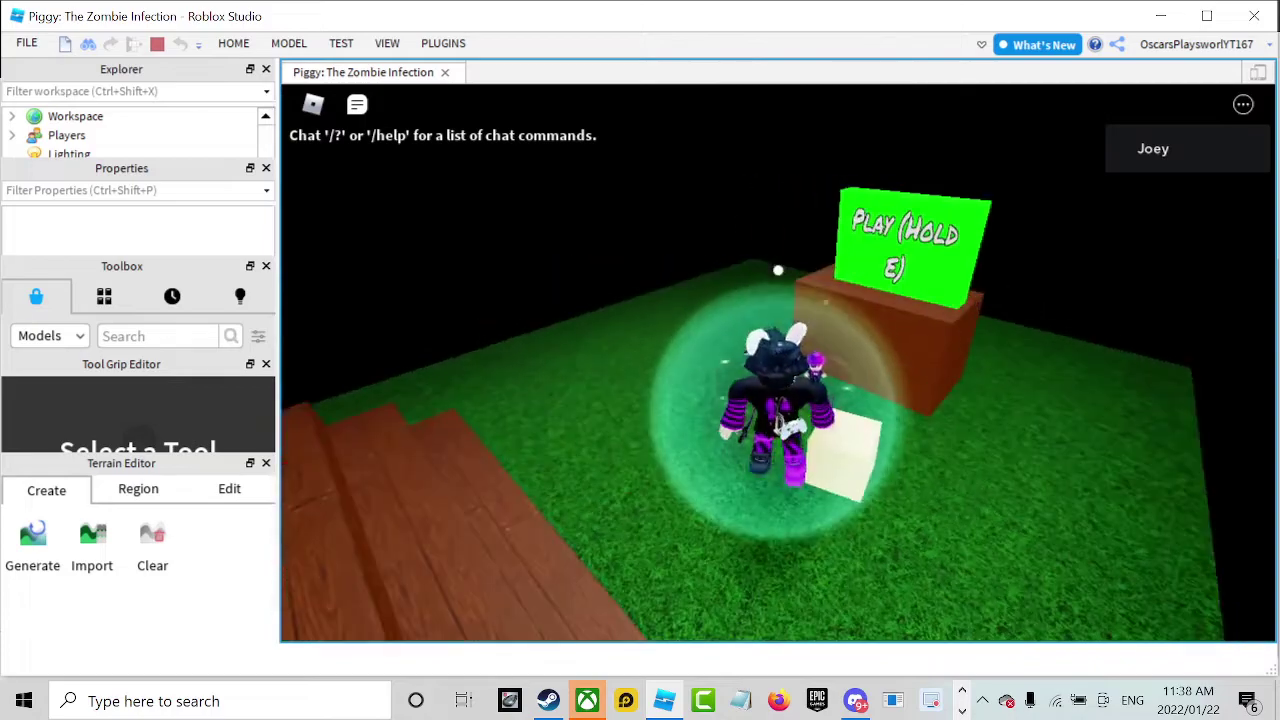
Switch to first-person view and jump around the brown stand to find the green brick's Teleport prompt.
scroll(778, 270, "up", 5)
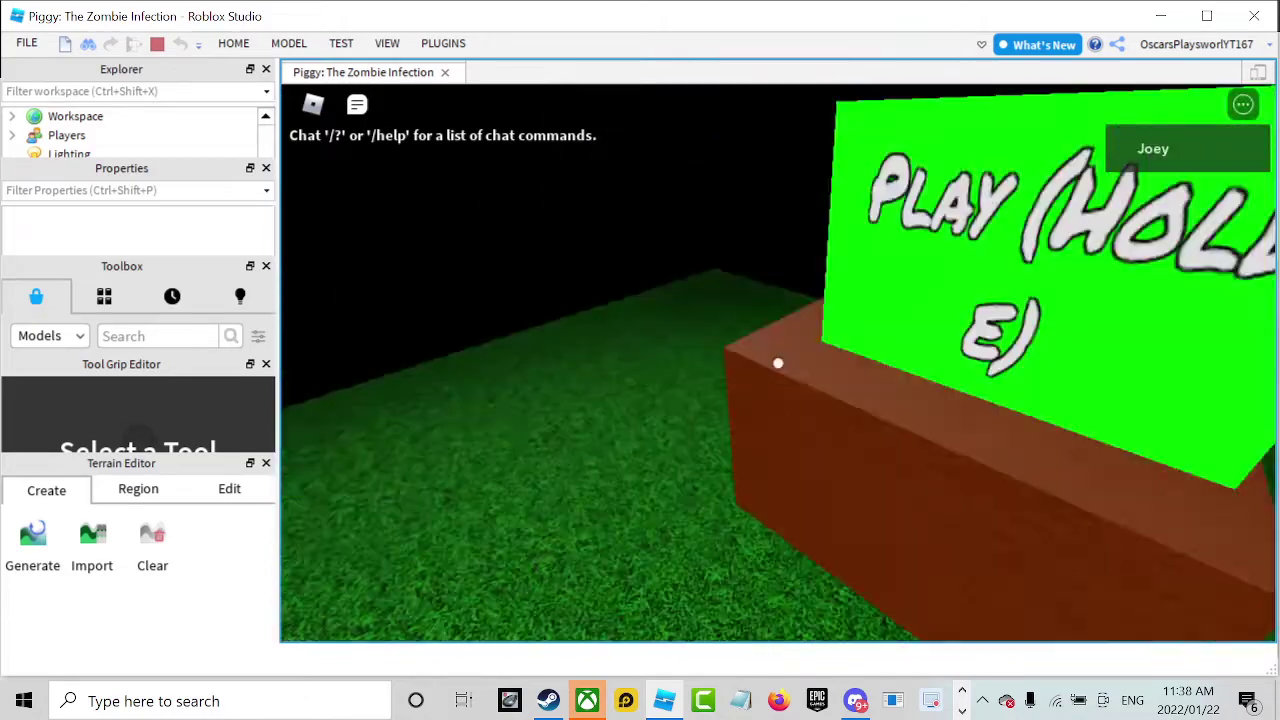
key("w")
key("space")
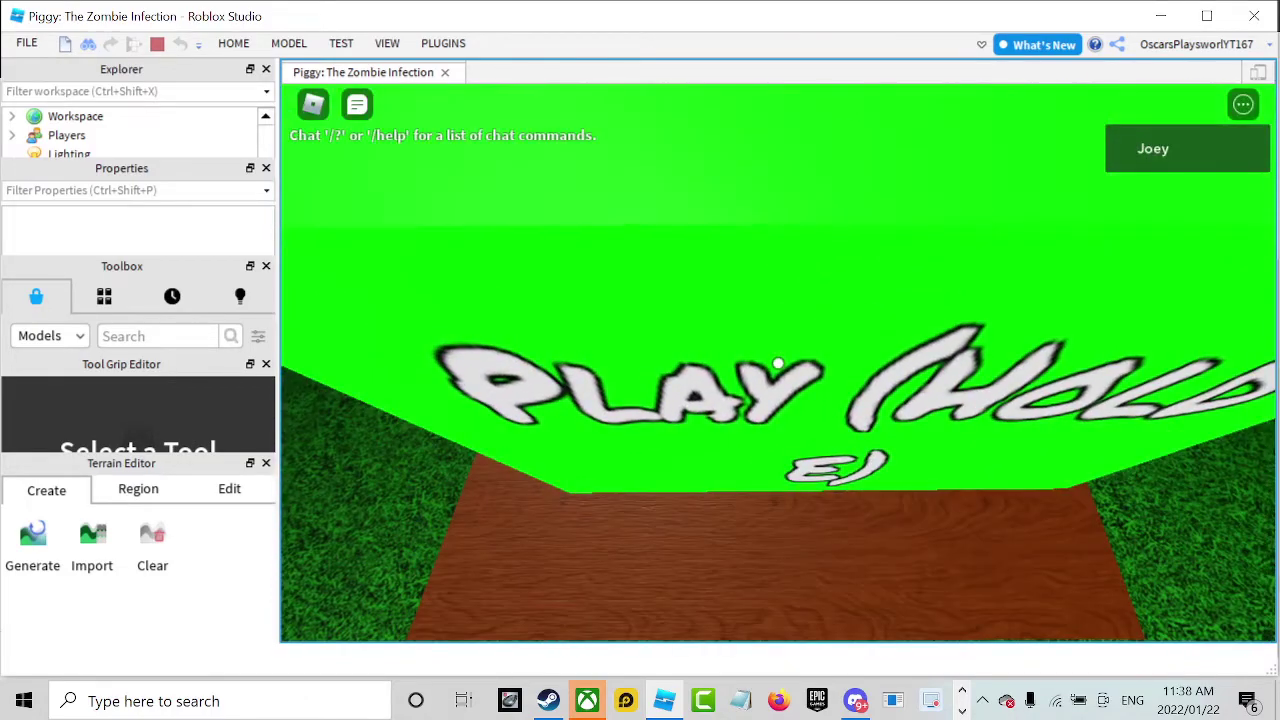
key("s")
key("s")
key("d")
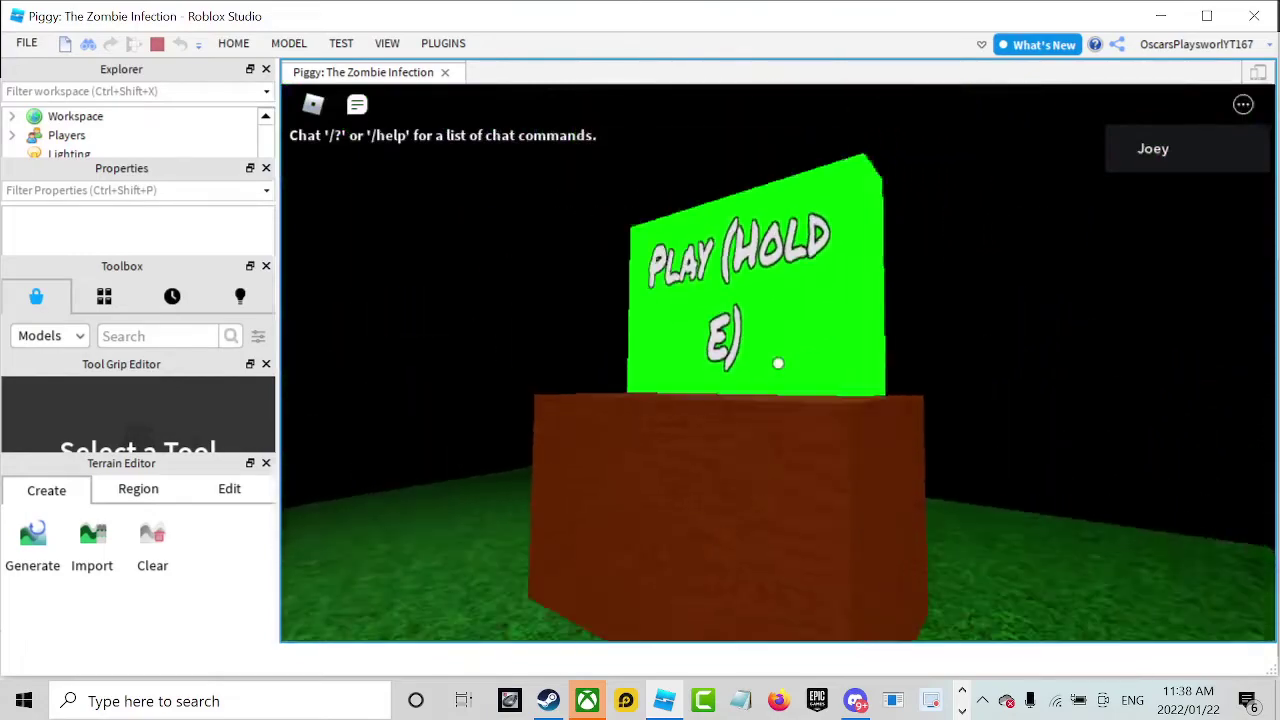
key("w")
key("space")
key("w")
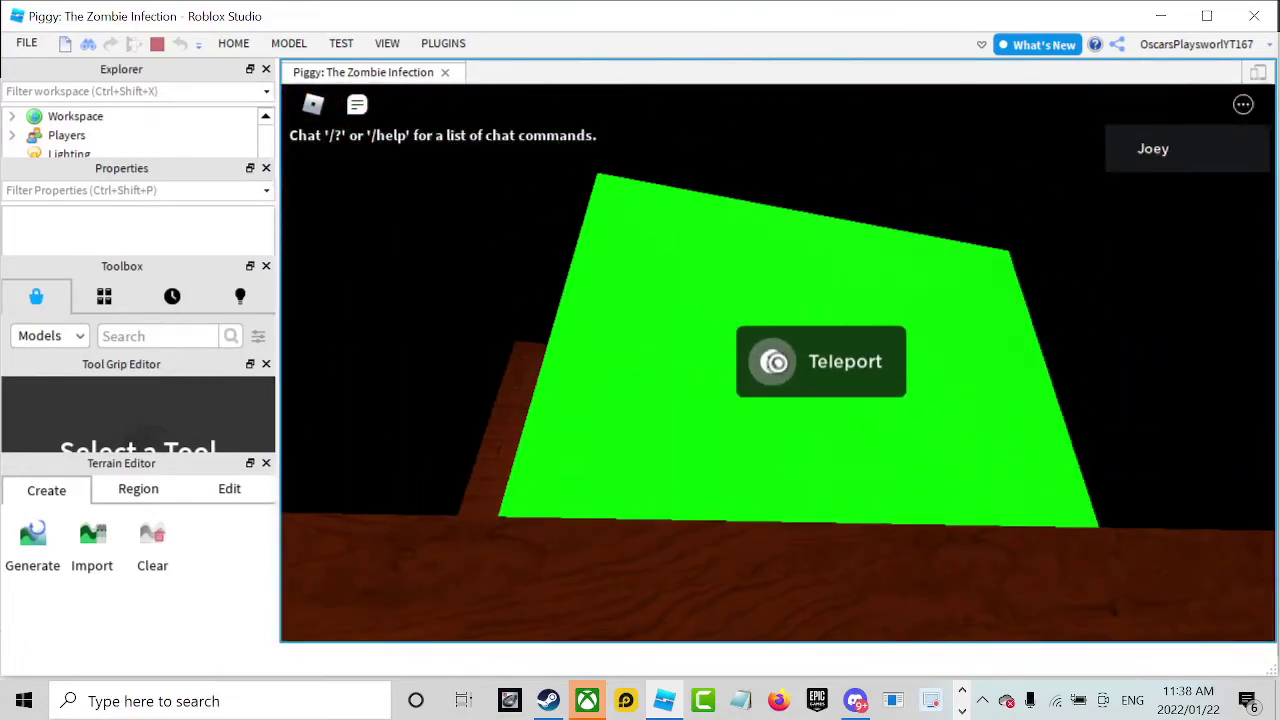
Leave the playtest and return to editing the place.
key("s")
key("Escape")
key("l")
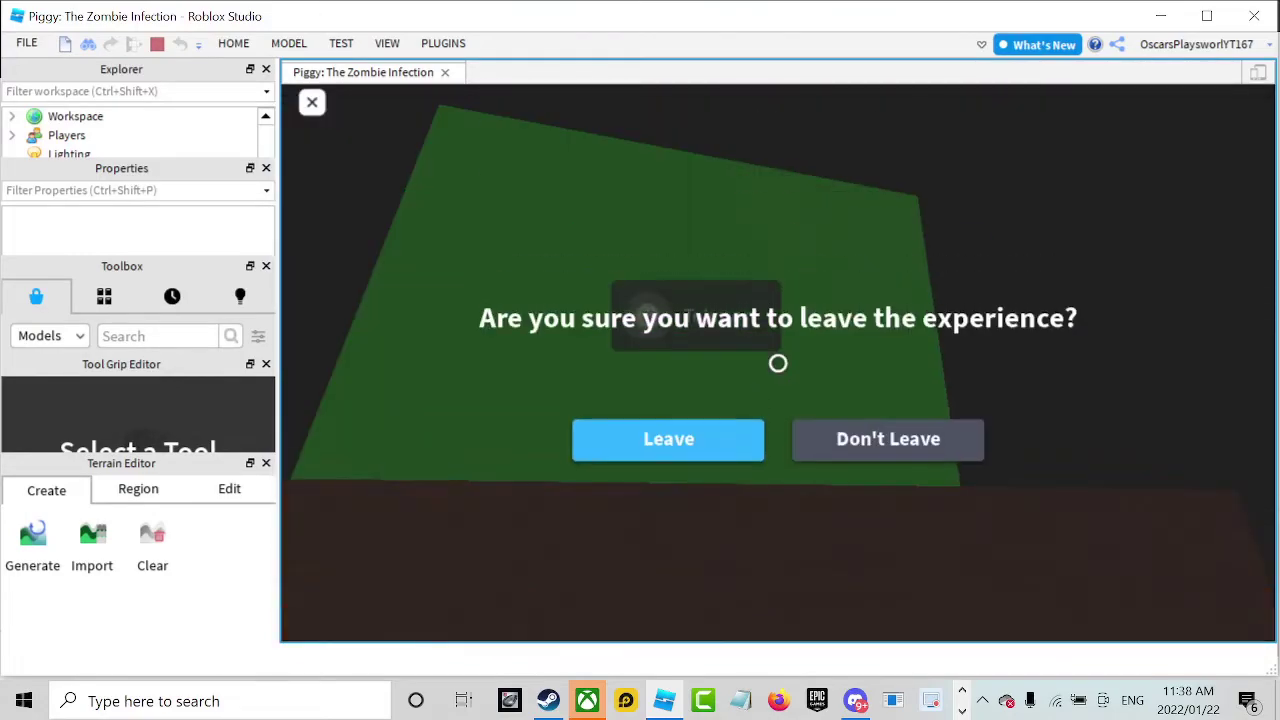
key("Return")
key("Return")
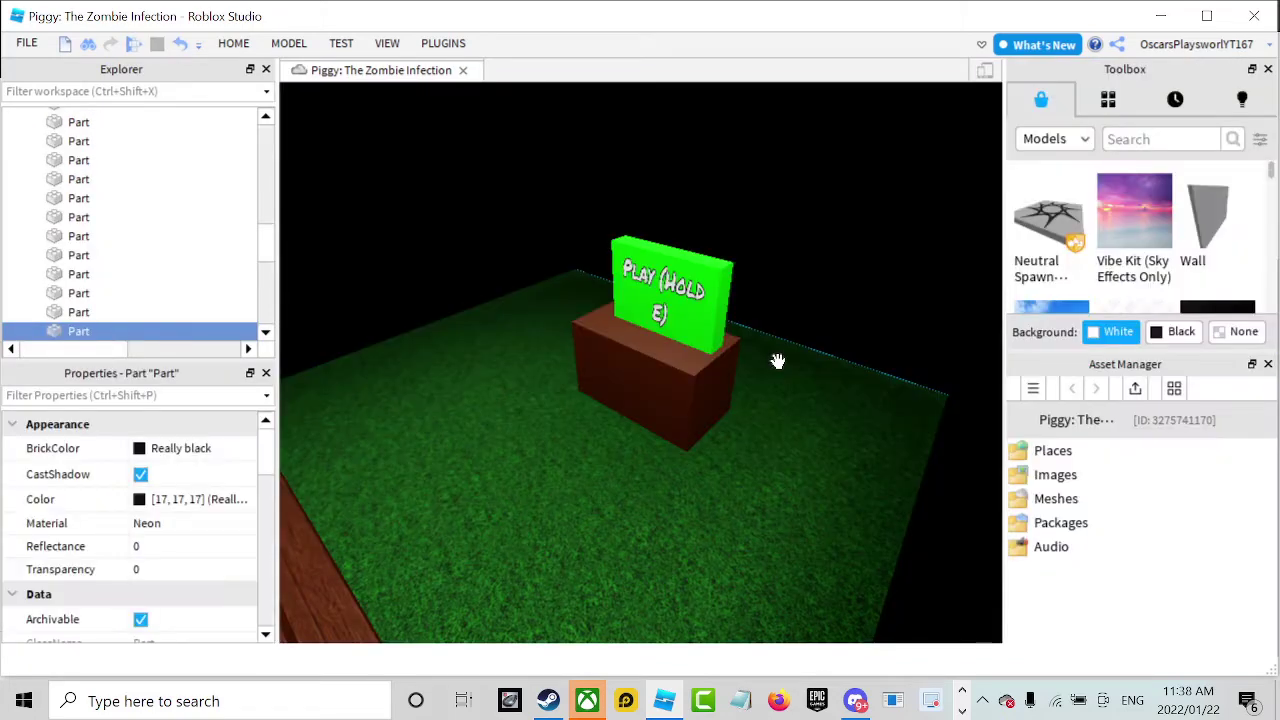
Move the "Play (Hold E)" sign model up until it sits just above the green brick.
left_click(630, 272)
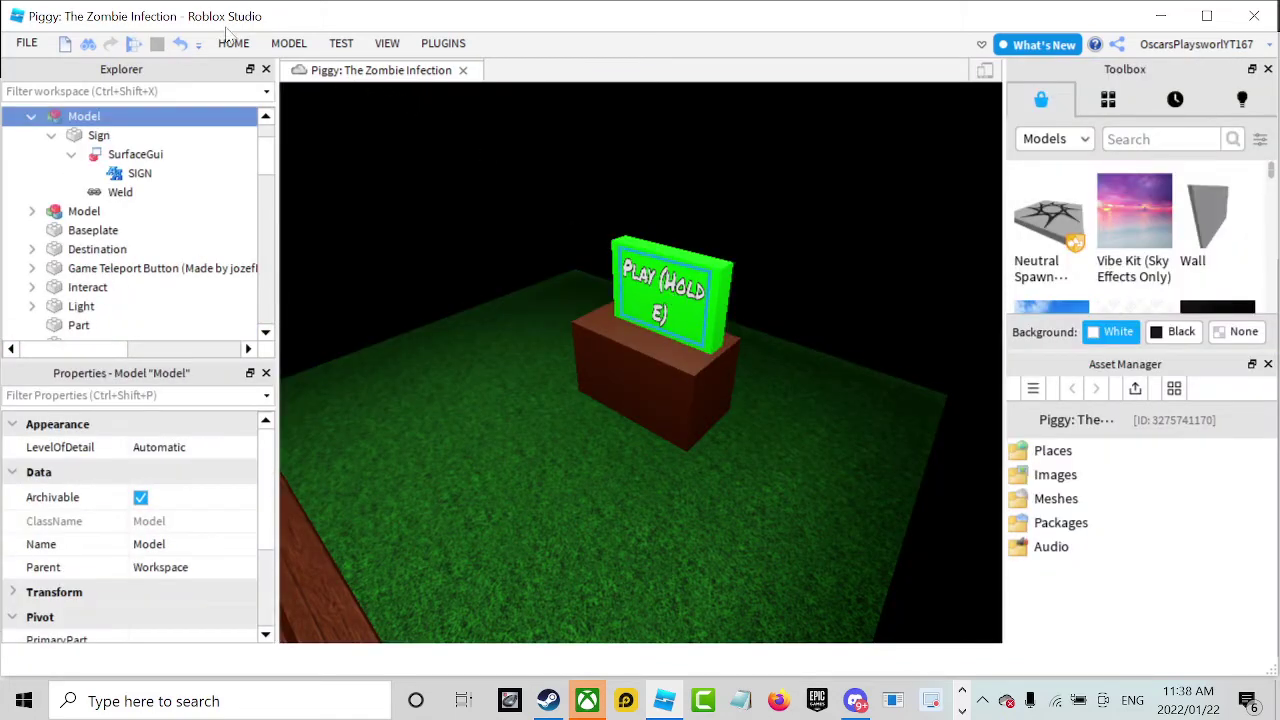
left_click(233, 43)
left_click(199, 90)
left_click_drag(652, 226, 661, 117)
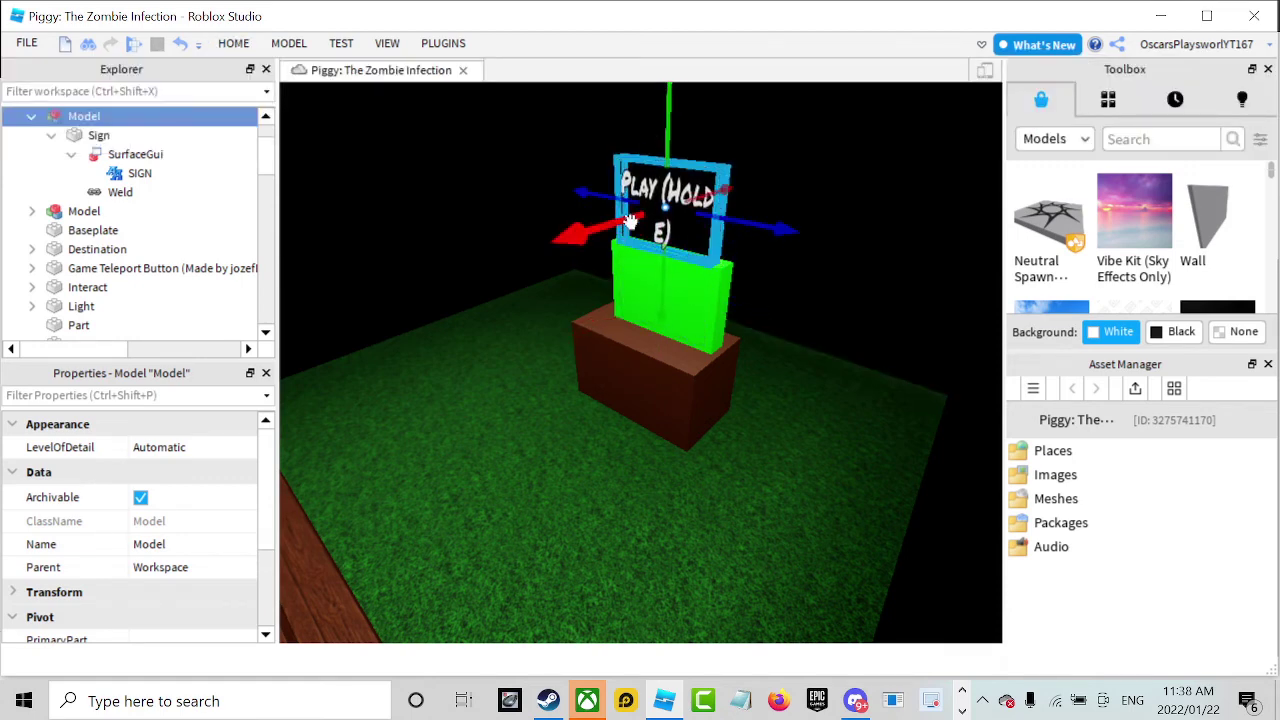
Set the raised sign's label text to "Play (Hold E on green Brick)".
left_click(140, 173)
type("tex")
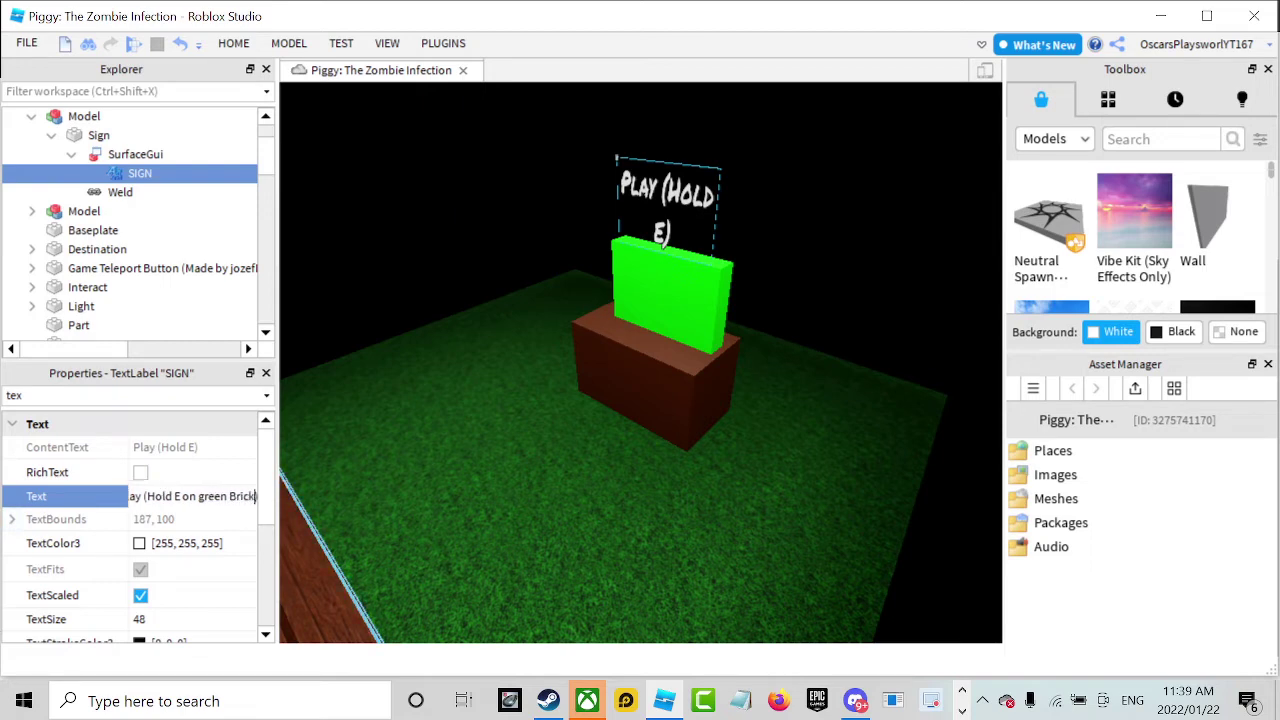
type(")")
key("Return")
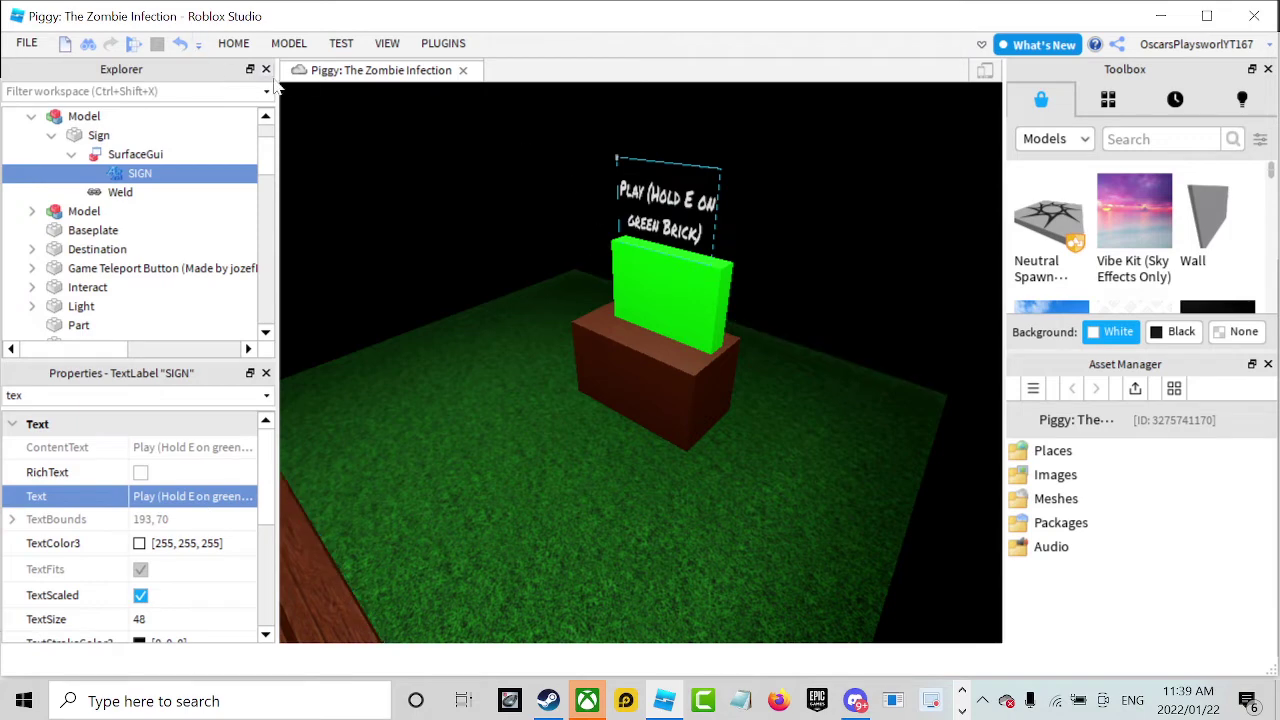
Start a new playtest and trigger the green brick's Teleport prompt to reach the Chapter 1 Sewers area.
left_click(236, 43)
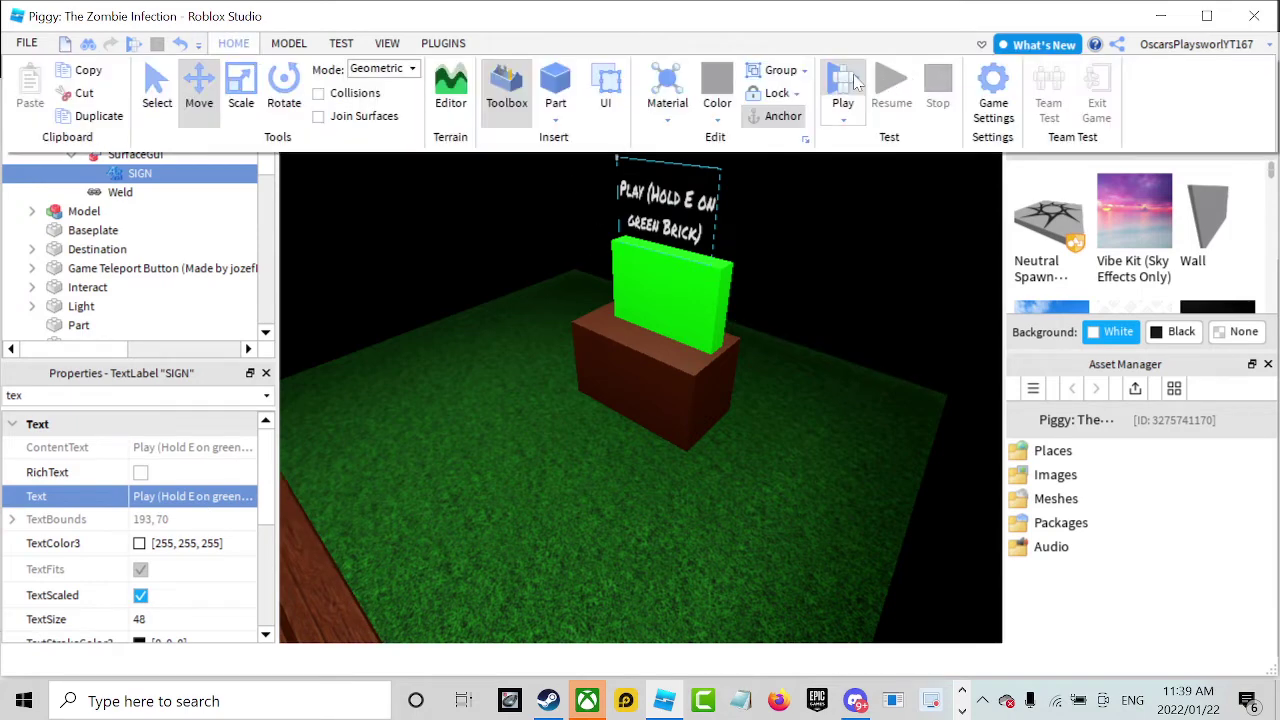
left_click(855, 83)
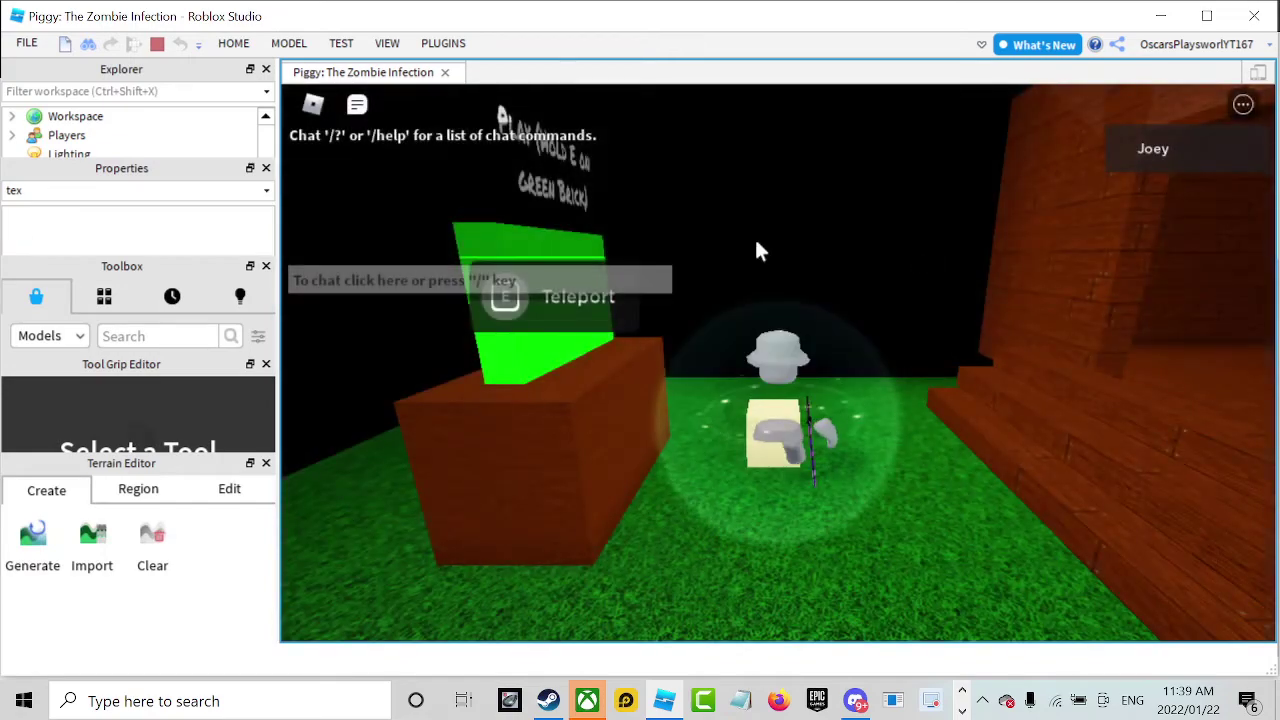
right_click_drag(754, 239, 738, 246)
key("e")
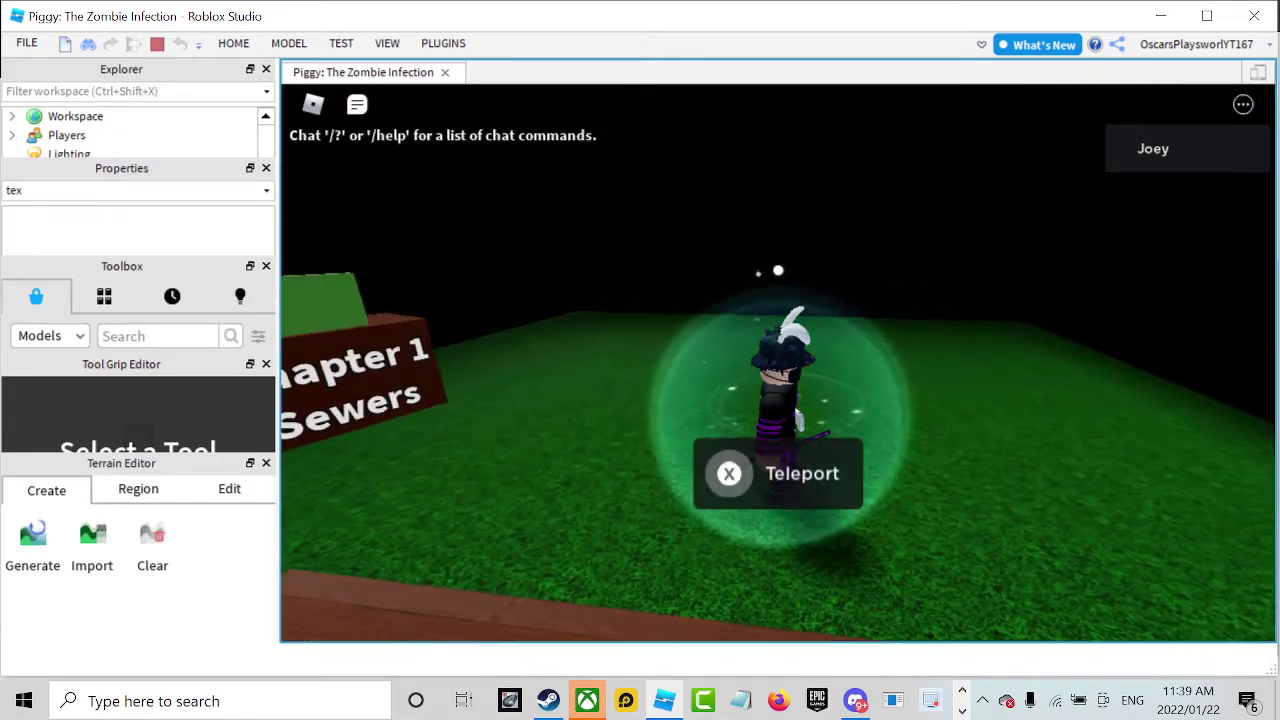
Walk around the Chapter 1 Sewers stand and the wooden house to check where the Teleport prompt appears, and end the playtest.
key("w")
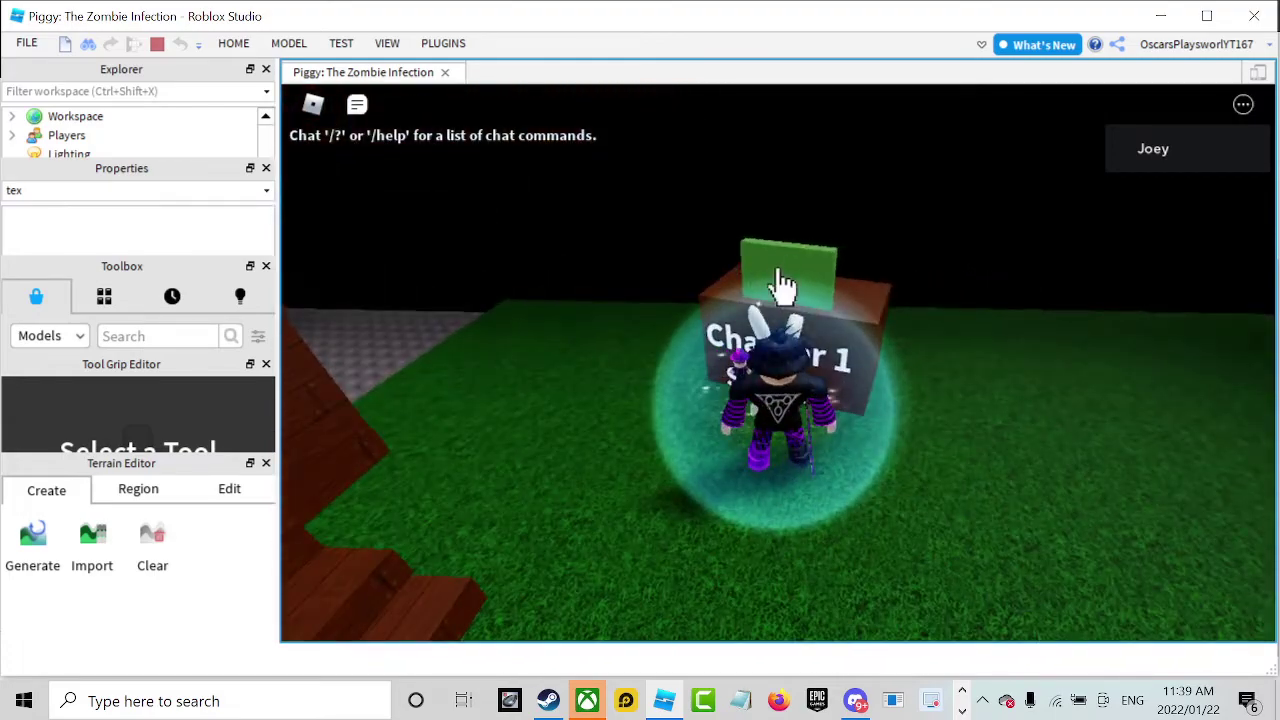
key("w")
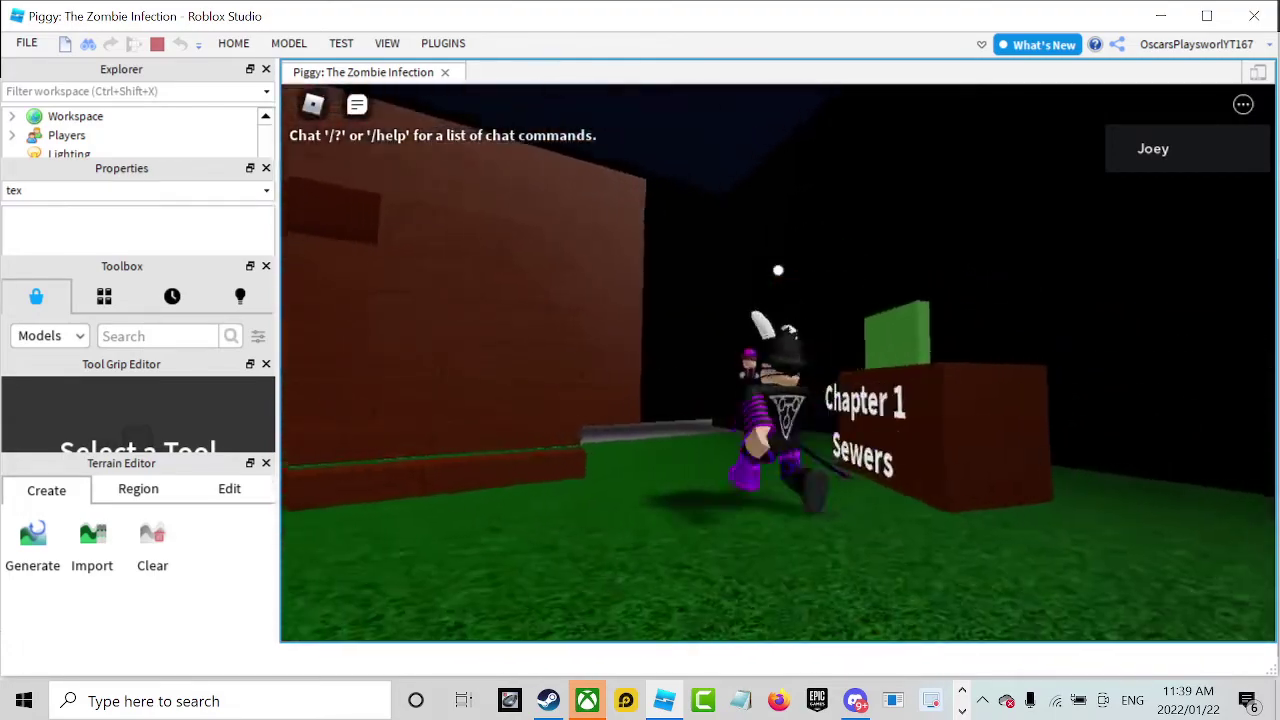
key("w")
key("x")
key("a")
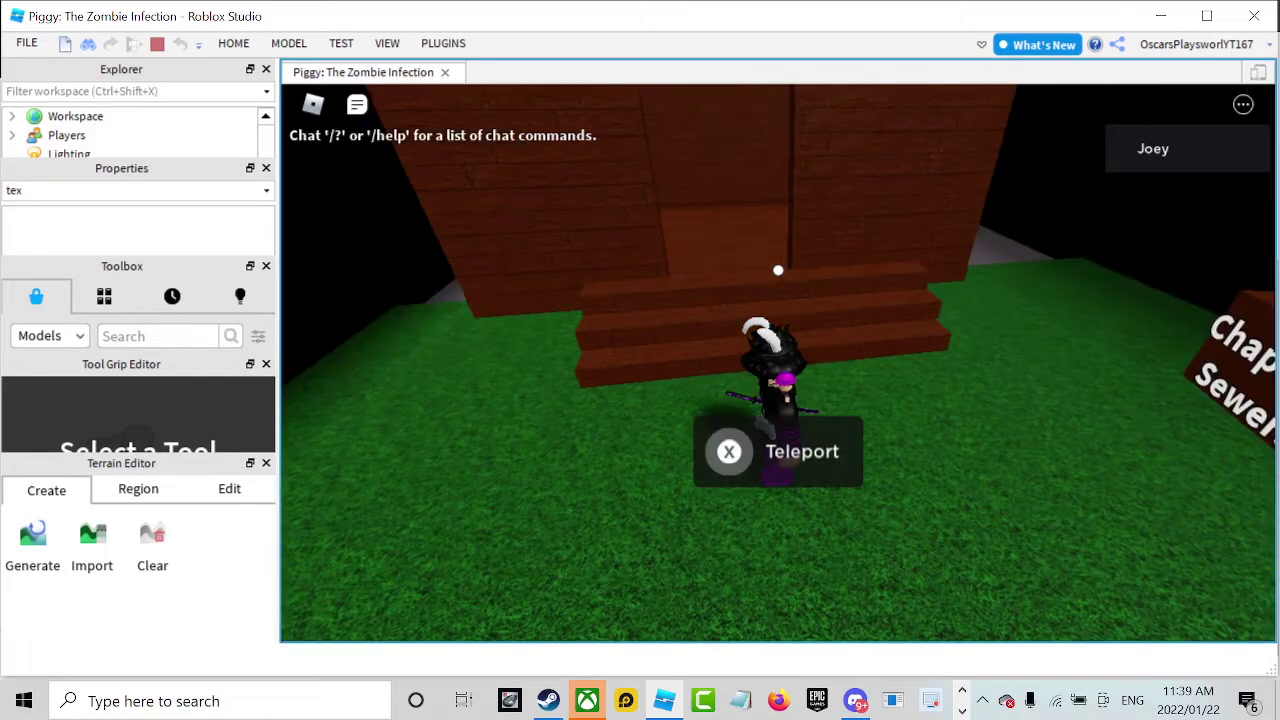
key("a")
key("s")
key("s")
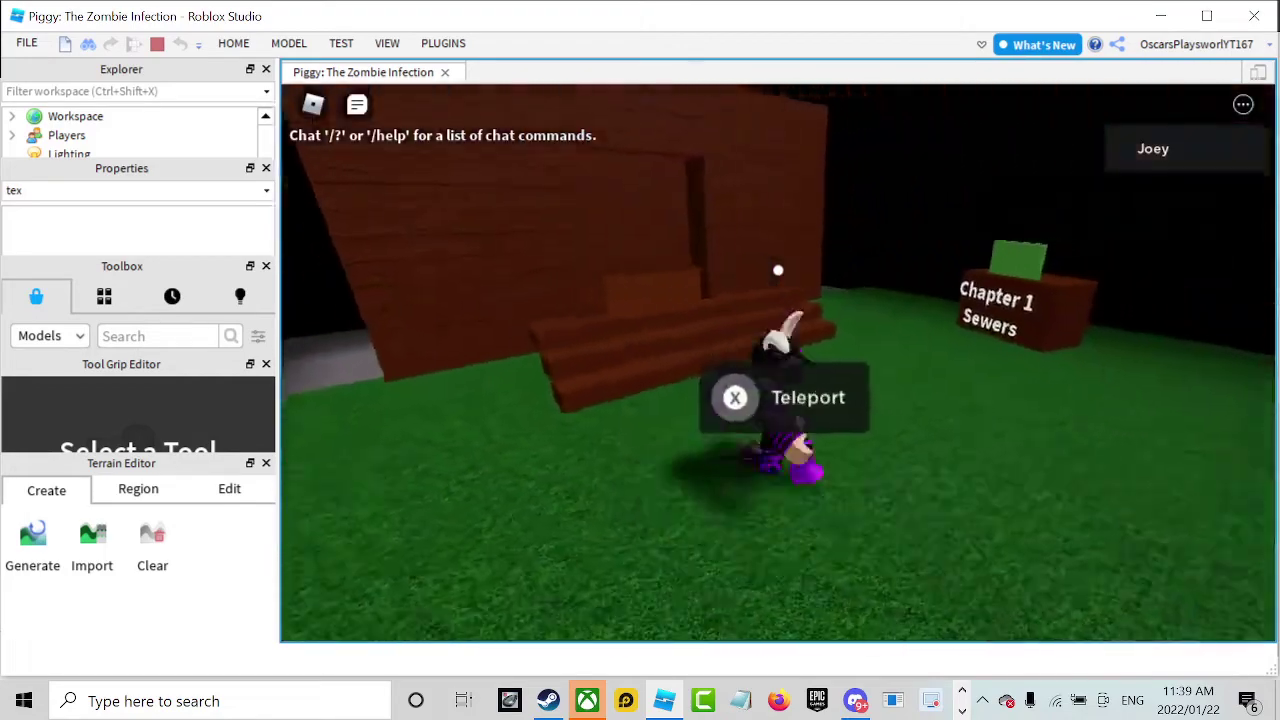
key("w")
key("a")
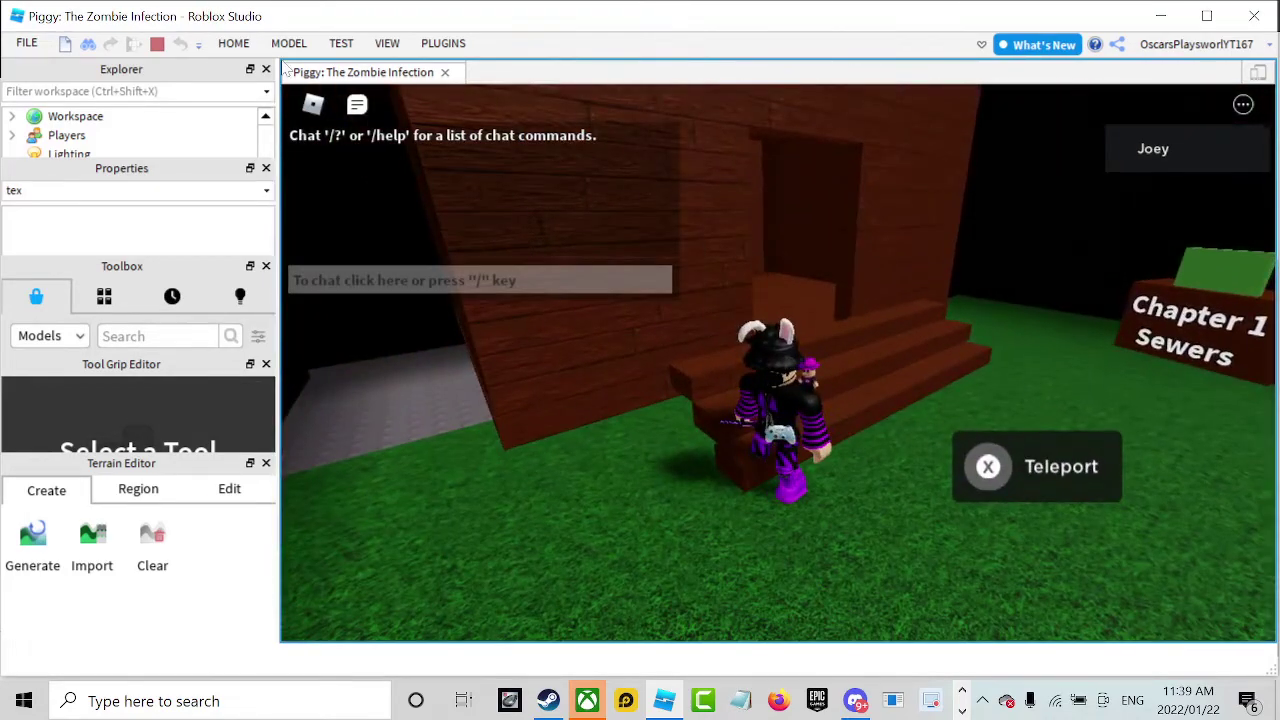
left_click(158, 45)
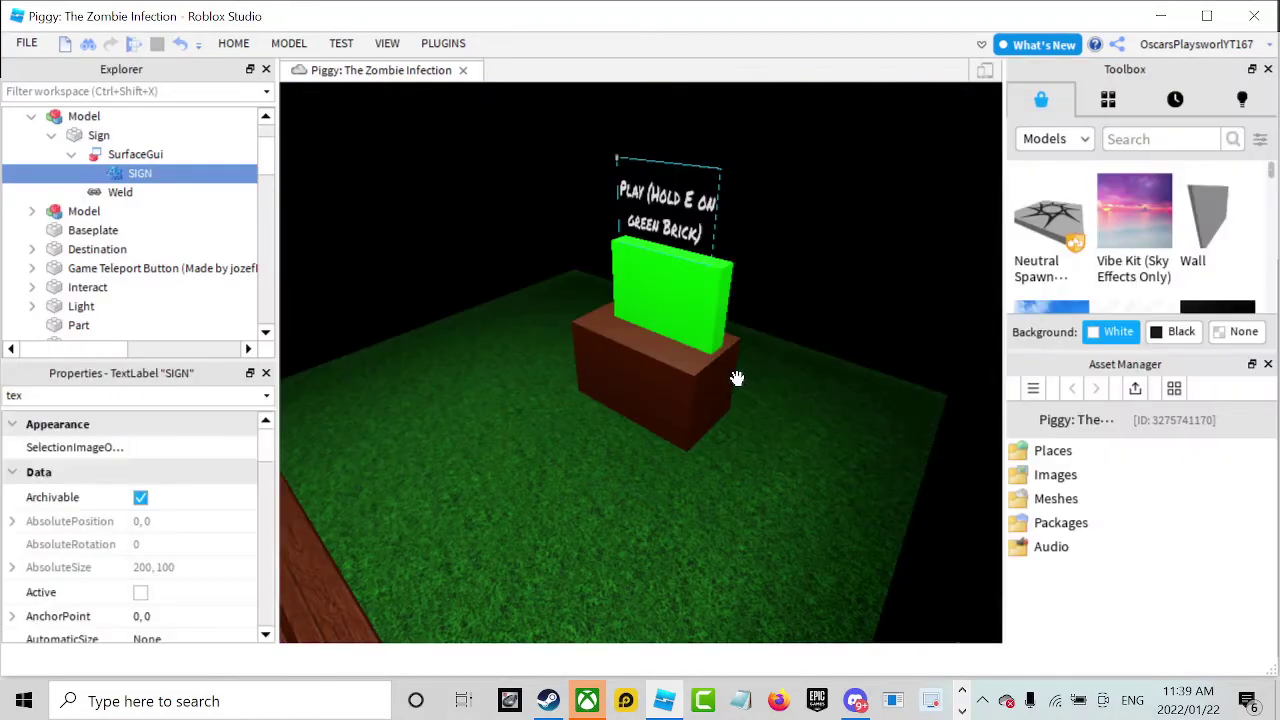
Move the invisible Interact part from the grass onto the floor inside the wooden house.
right_click_drag(735, 378, 736, 391)
key("w")
key("w")
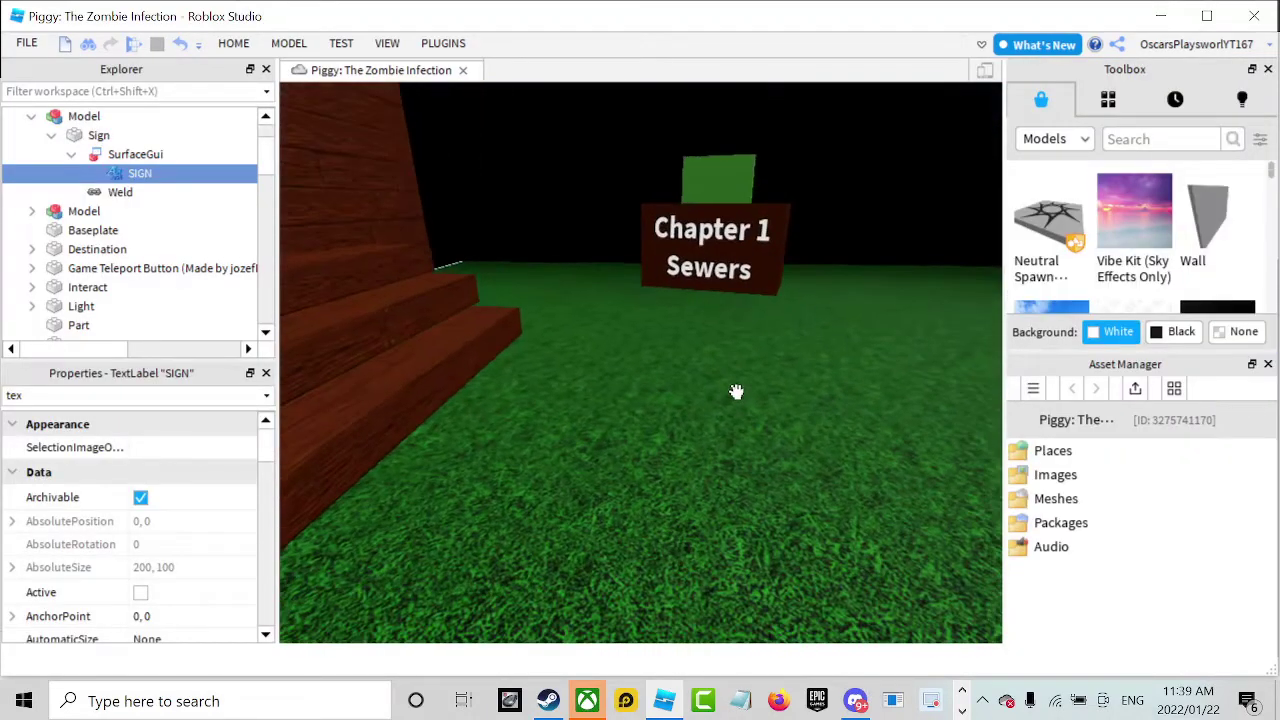
left_click(686, 477)
right_click_drag(686, 477, 627, 469)
key("w")
left_click_drag(627, 469, 675, 461)
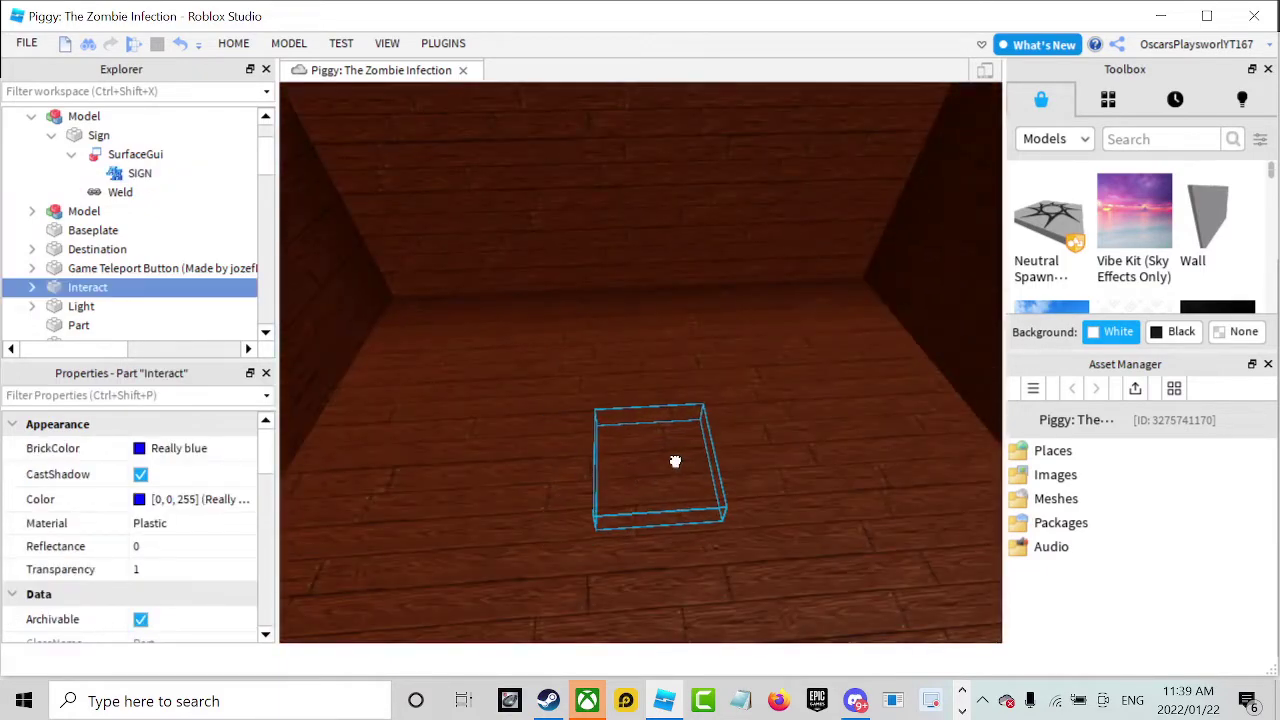
Rotate the invisible Interact part so that it stands upright on the house floor, facing the doorway.
left_click(240, 45)
left_click(286, 100)
right_click_drag(600, 271, 606, 271)
left_click_drag(606, 271, 588, 346)
right_click_drag(588, 346, 588, 346)
left_click_drag(720, 315, 698, 367)
key("ctrl+4")
right_click_drag(698, 367, 698, 366)
key("w")
key("s")
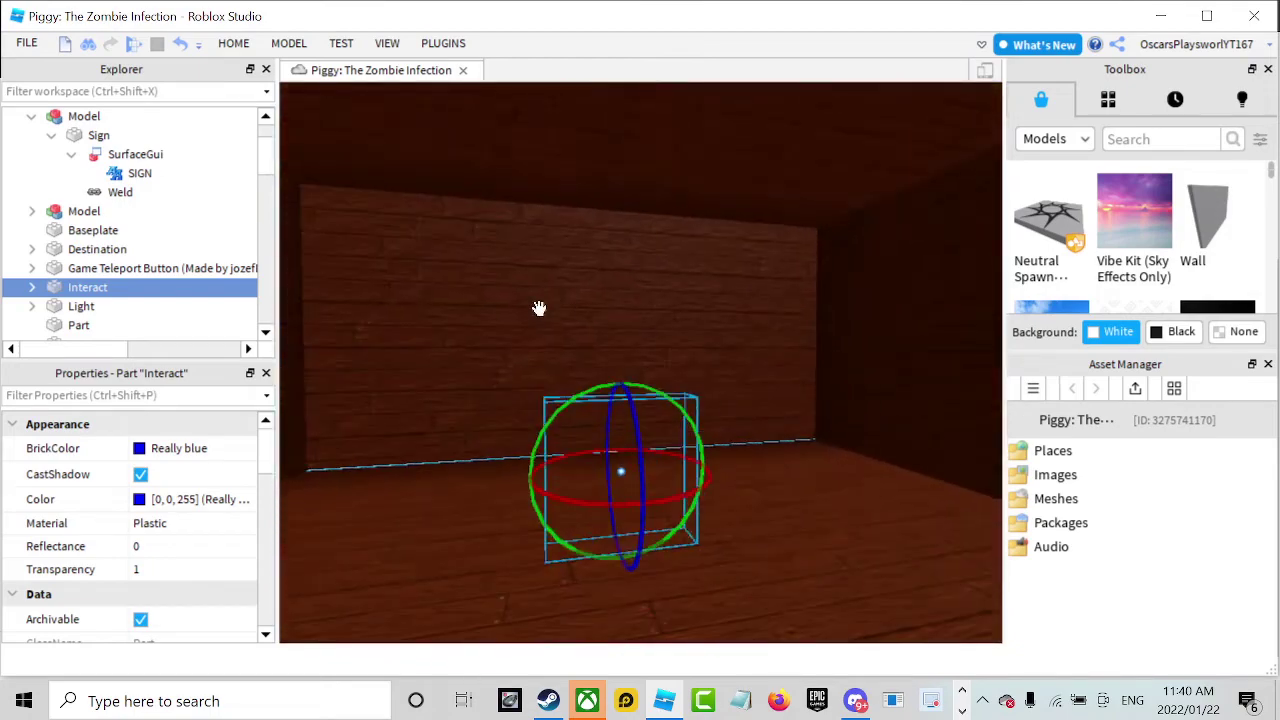
Set the Interact part's BrickColor to Really red and its Transparency to 0.
left_click(141, 452)
left_click(318, 487)
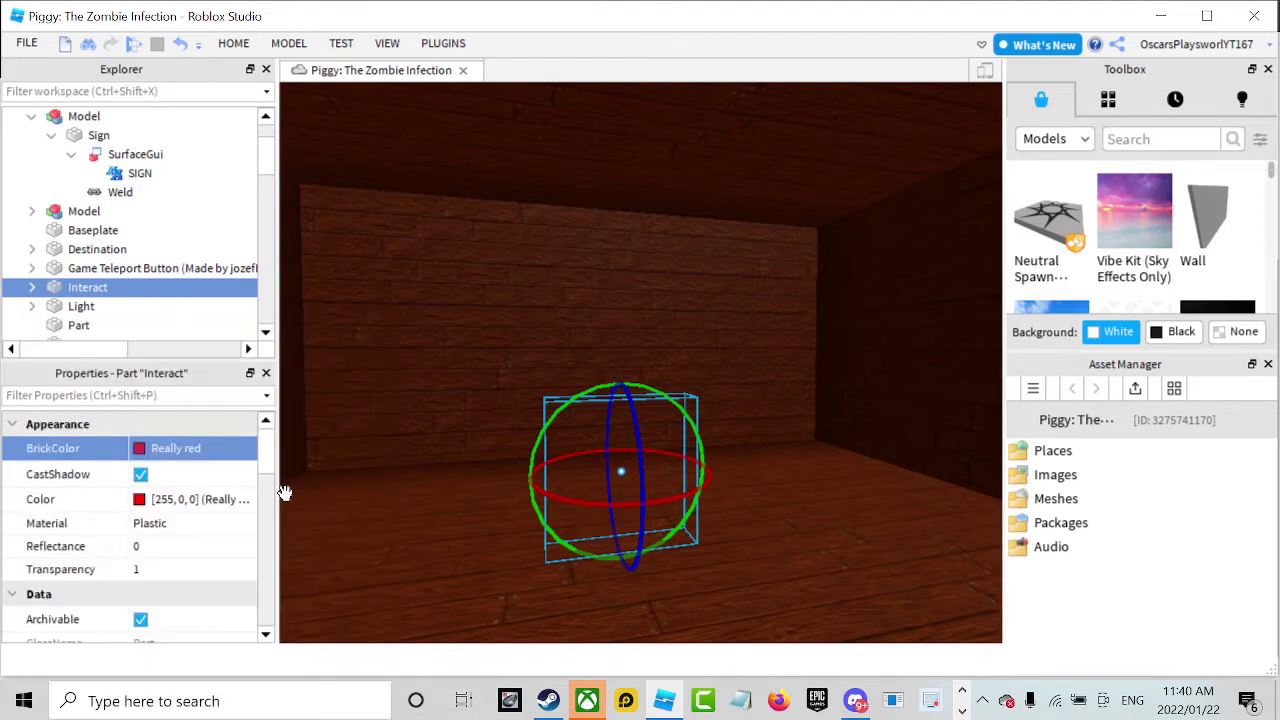
left_click(146, 530)
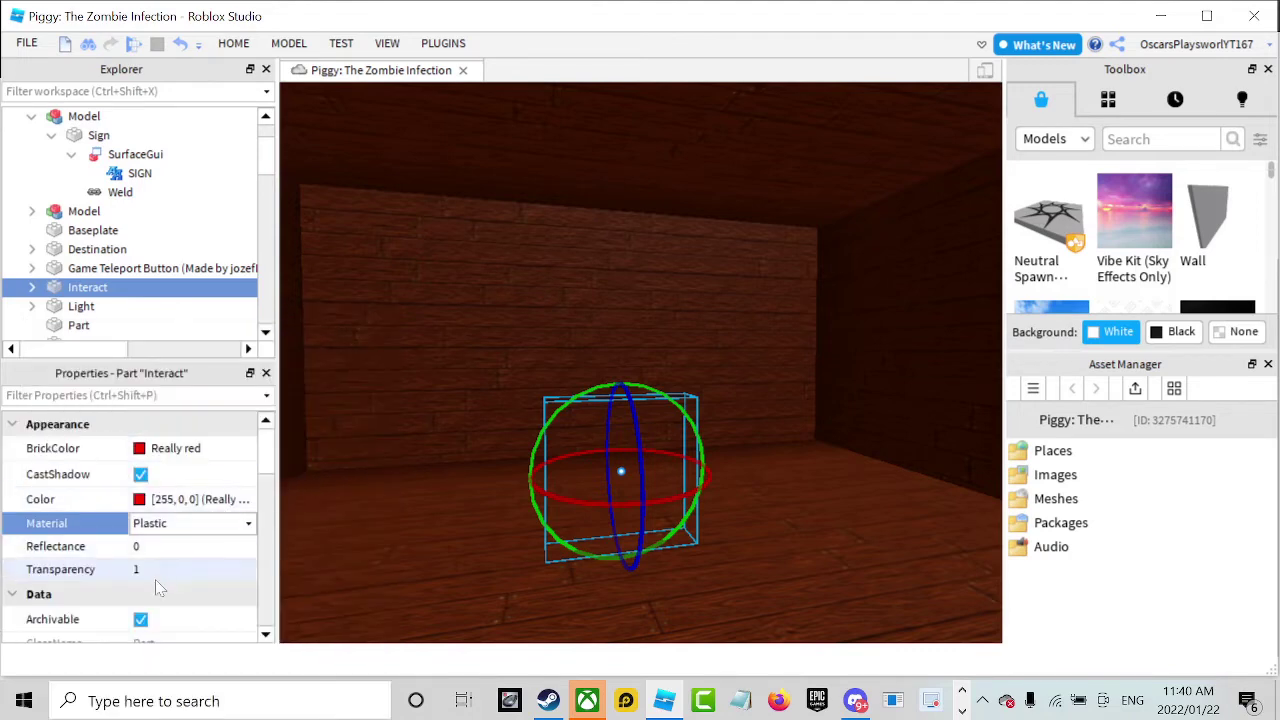
left_click(150, 569)
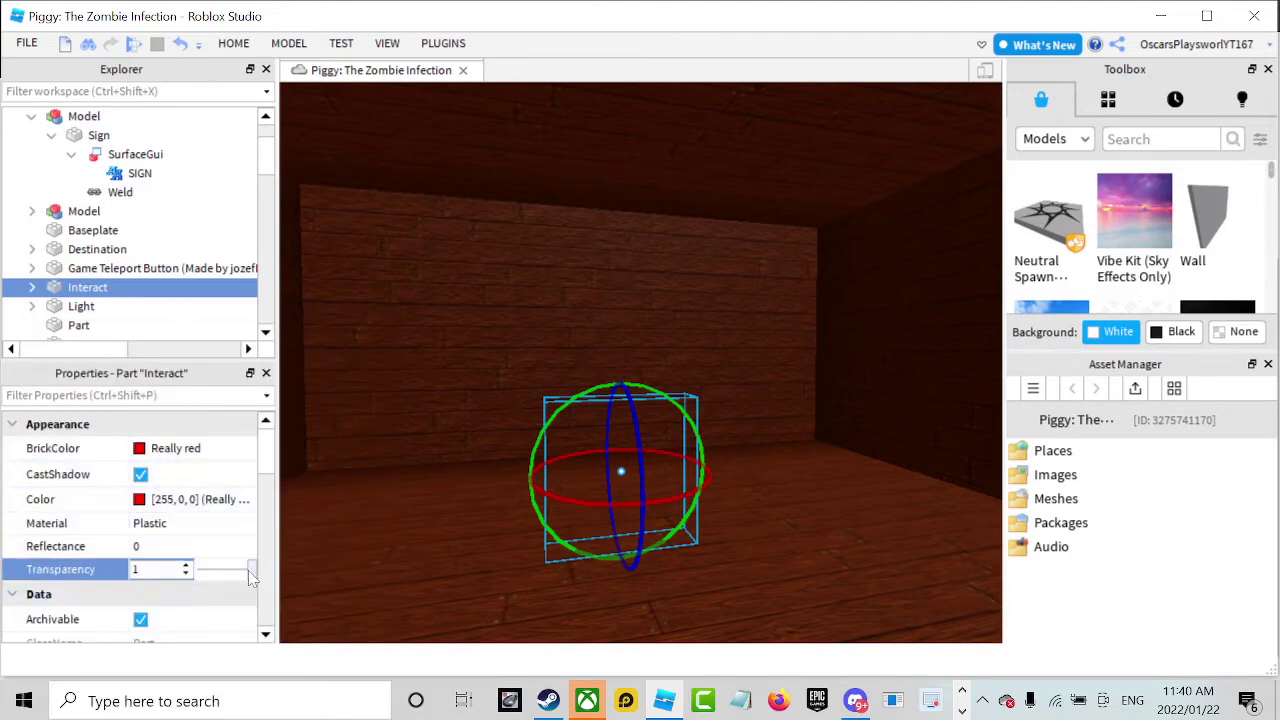
left_click_drag(249, 570, 198, 570)
Reposition the red Interact block inside the house and raise it above the floor, leaving room for a post underneath.
left_click_drag(562, 524, 578, 595)
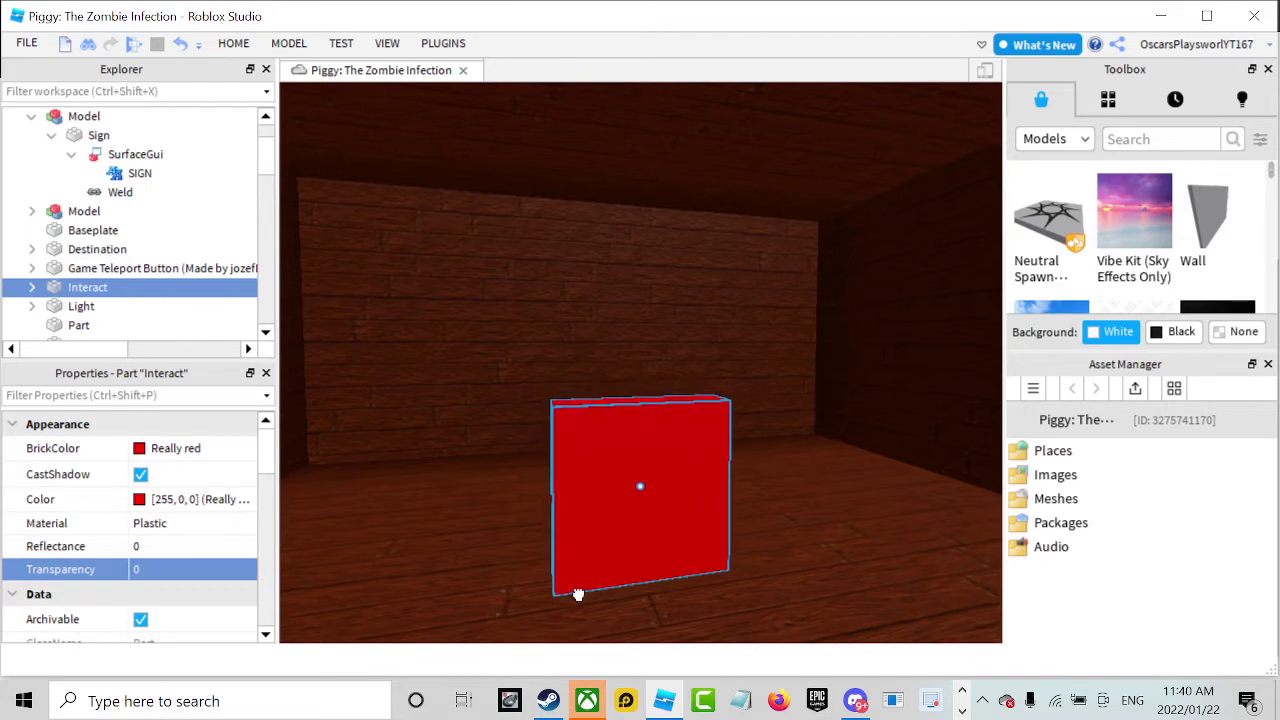
scroll(578, 595, "down", 3)
scroll(578, 592, "up", 2)
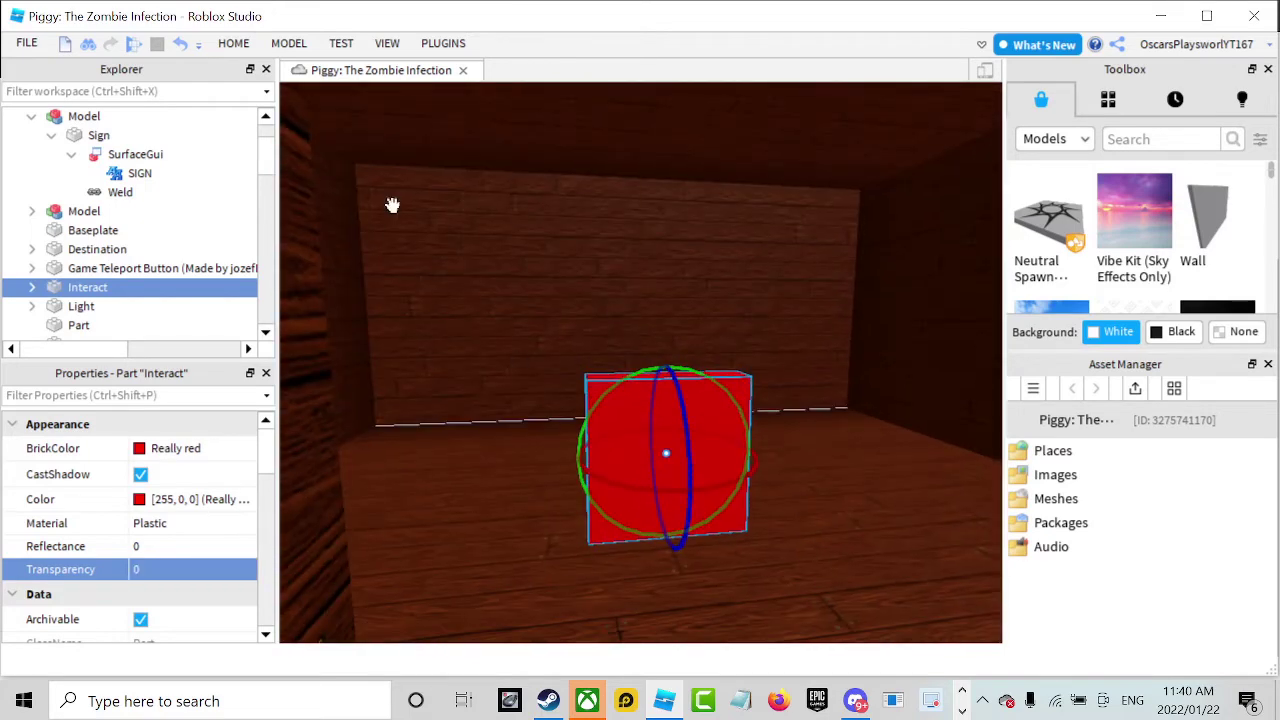
right_click_drag(392, 205, 392, 205)
left_click(233, 43)
left_click(199, 90)
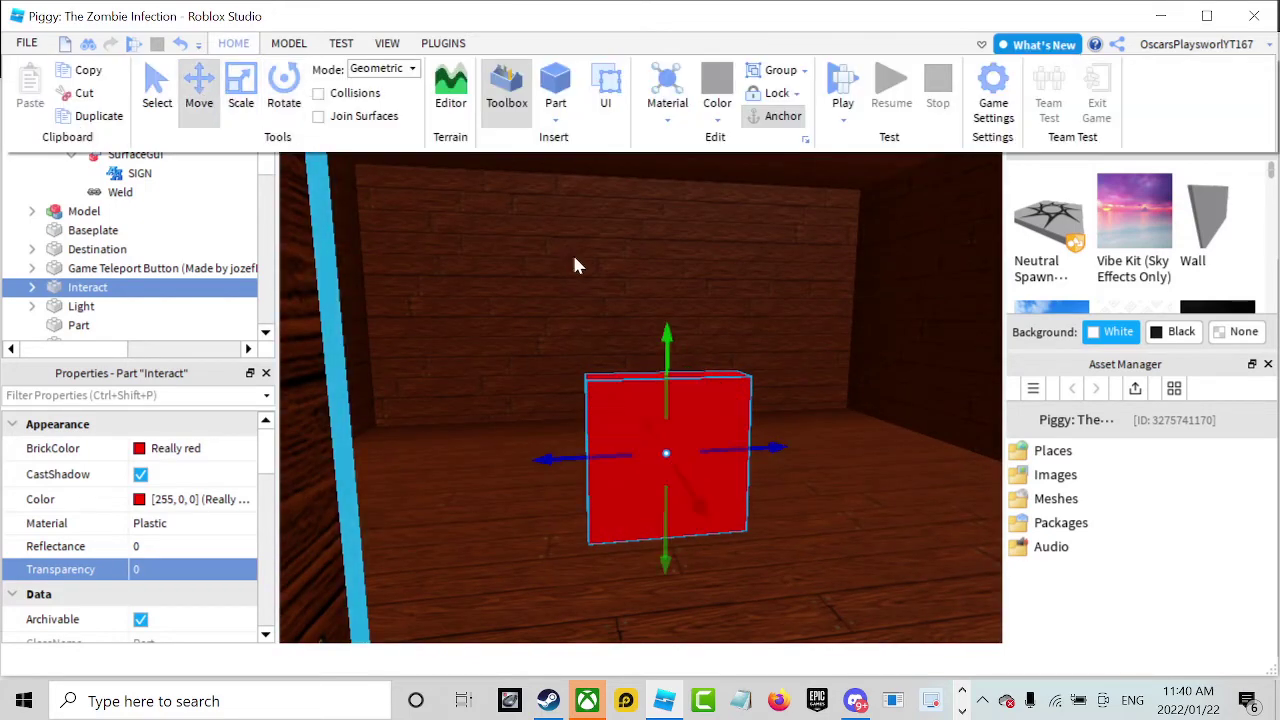
right_click_drag(575, 265, 575, 265)
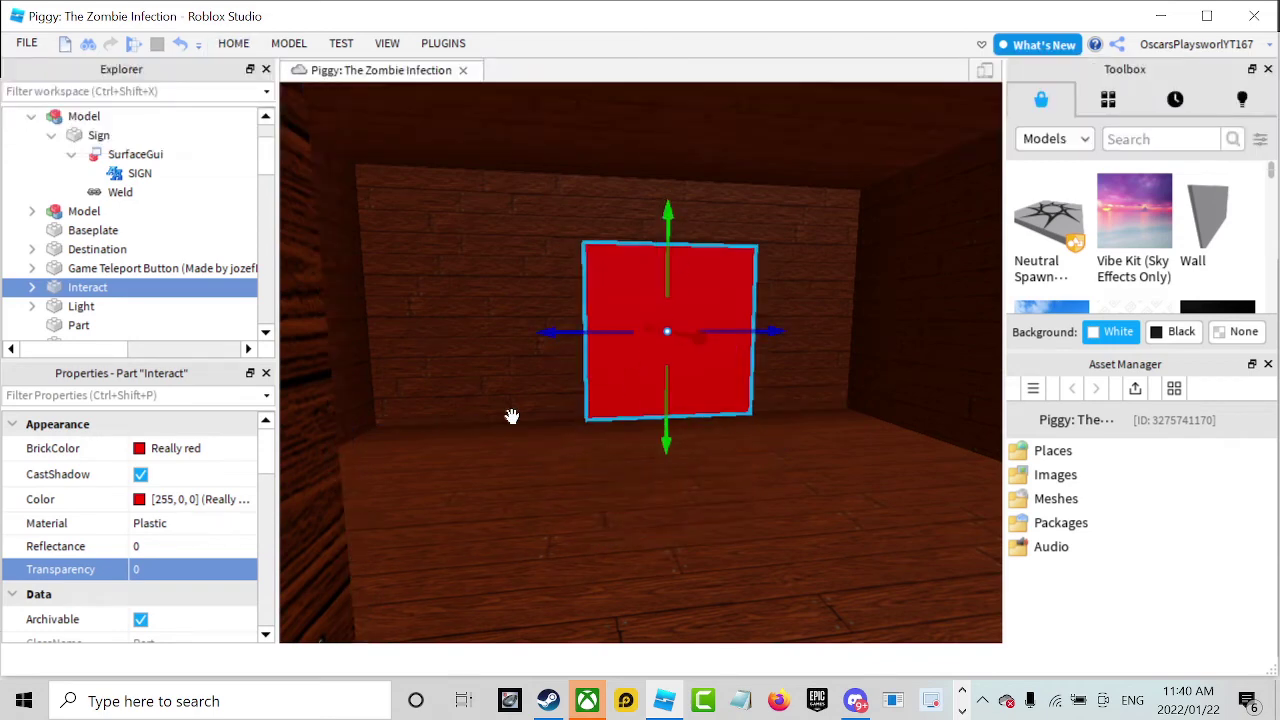
Insert a new block part and place it on the floor in front of the red Interact block.
left_click(235, 45)
left_click(555, 85)
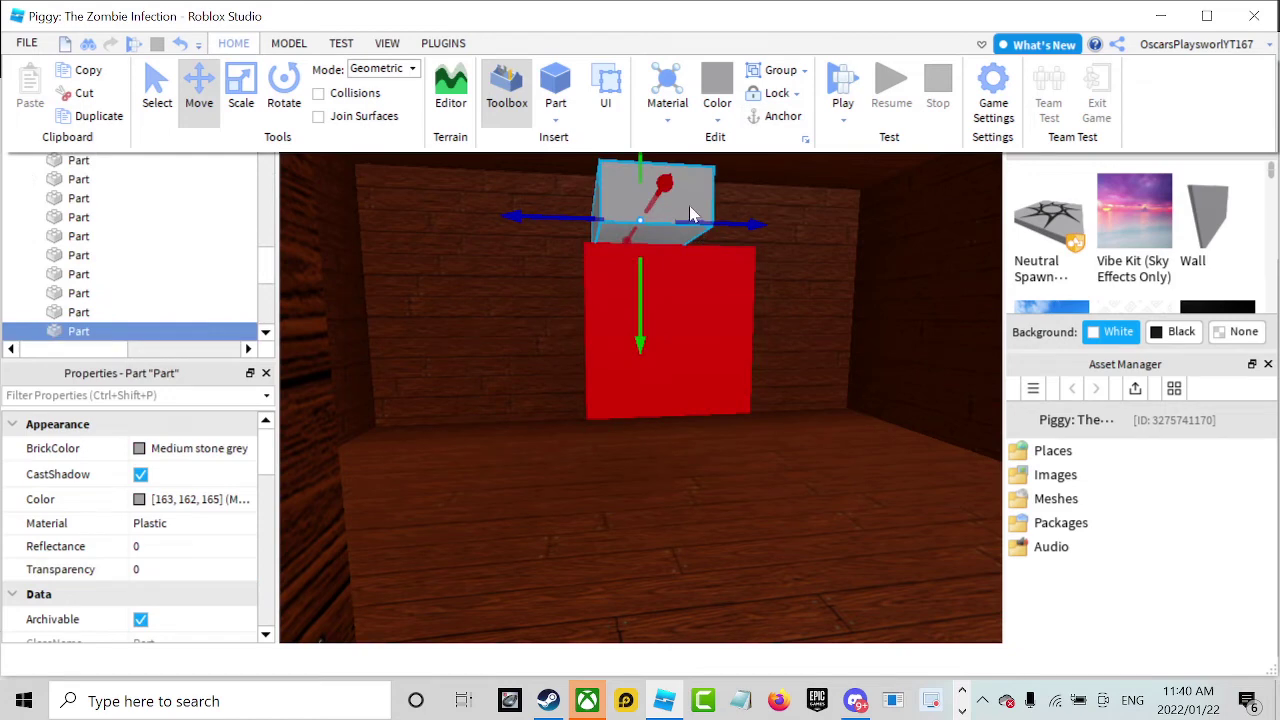
left_click_drag(689, 213, 716, 450)
left_click(36, 395)
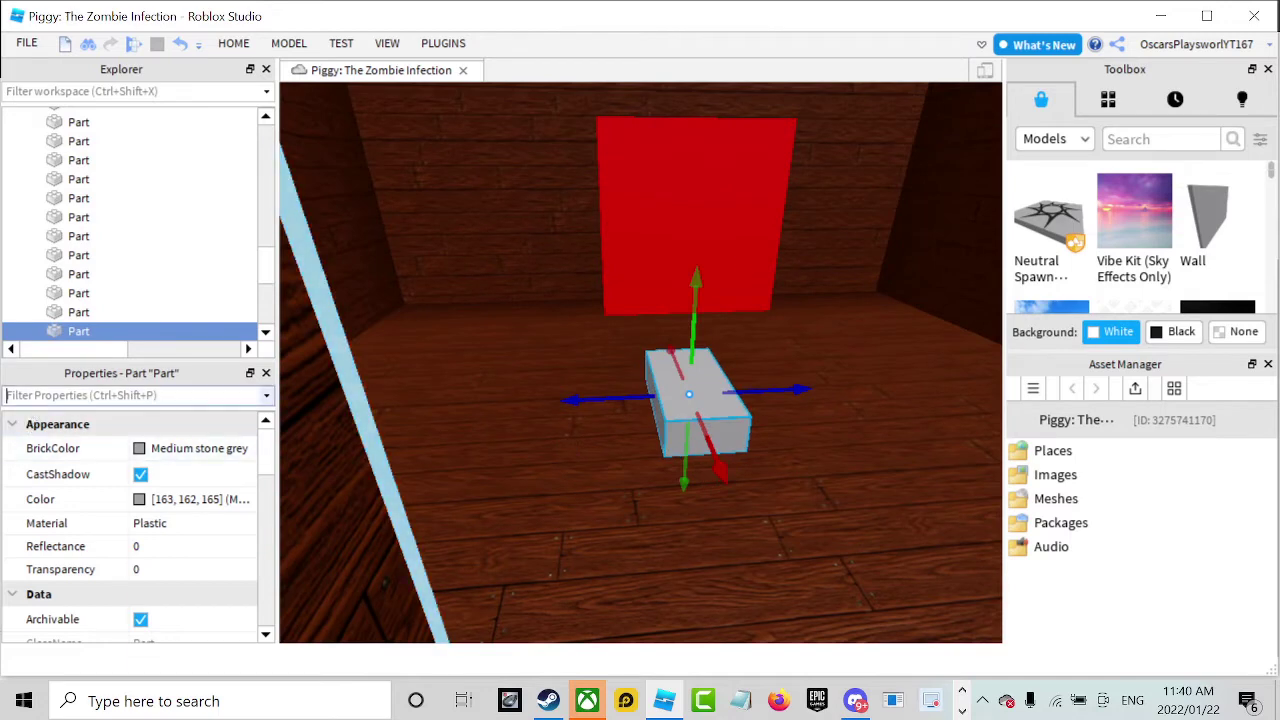
type("today we wi")
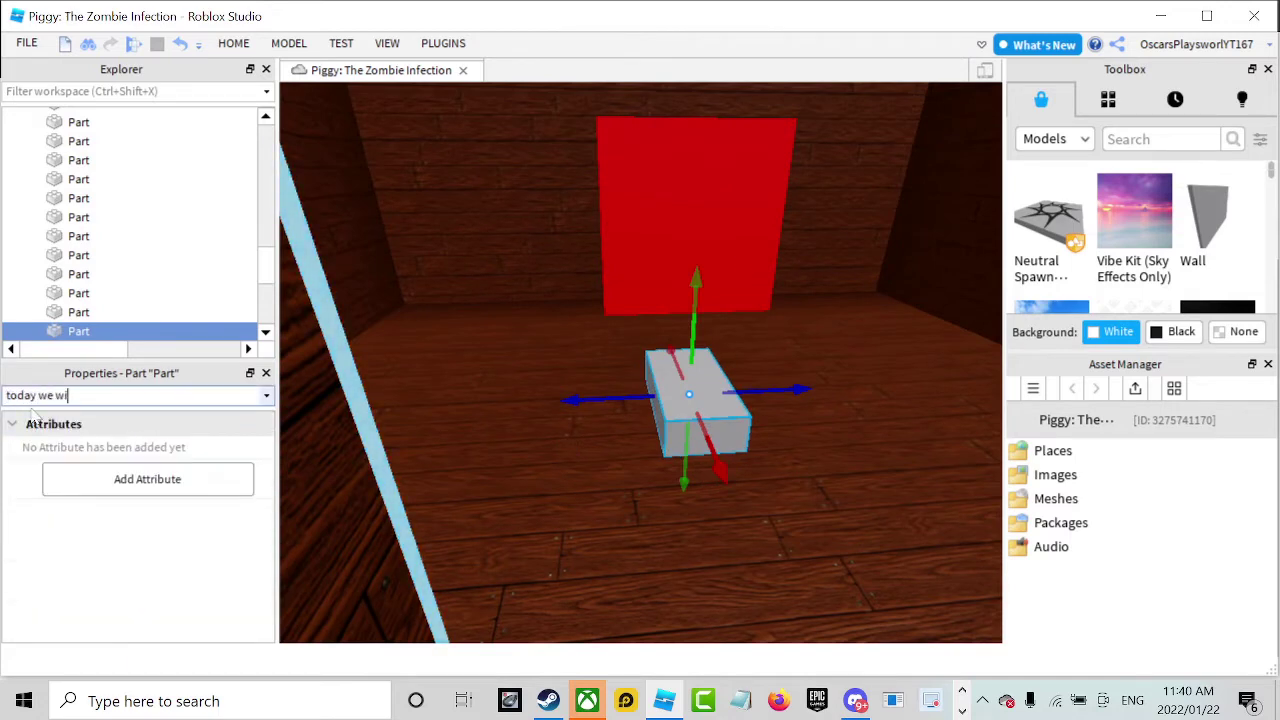
type("ll be finshing it up")
key("BackSpace")
key("BackSpace")
key("BackSpace")
key("BackSpace")
key("BackSpace")
key("BackSpace")
key("BackSpace")
key("BackSpace")
key("BackSpace")
key("BackSpace")
key("BackSpace")
key("BackSpace")
key("BackSpace")
key("BackSpace")
key("BackSpace")
key("BackSpace")
key("BackSpace")
key("BackSpace")
key("BackSpace")
key("BackSpace")
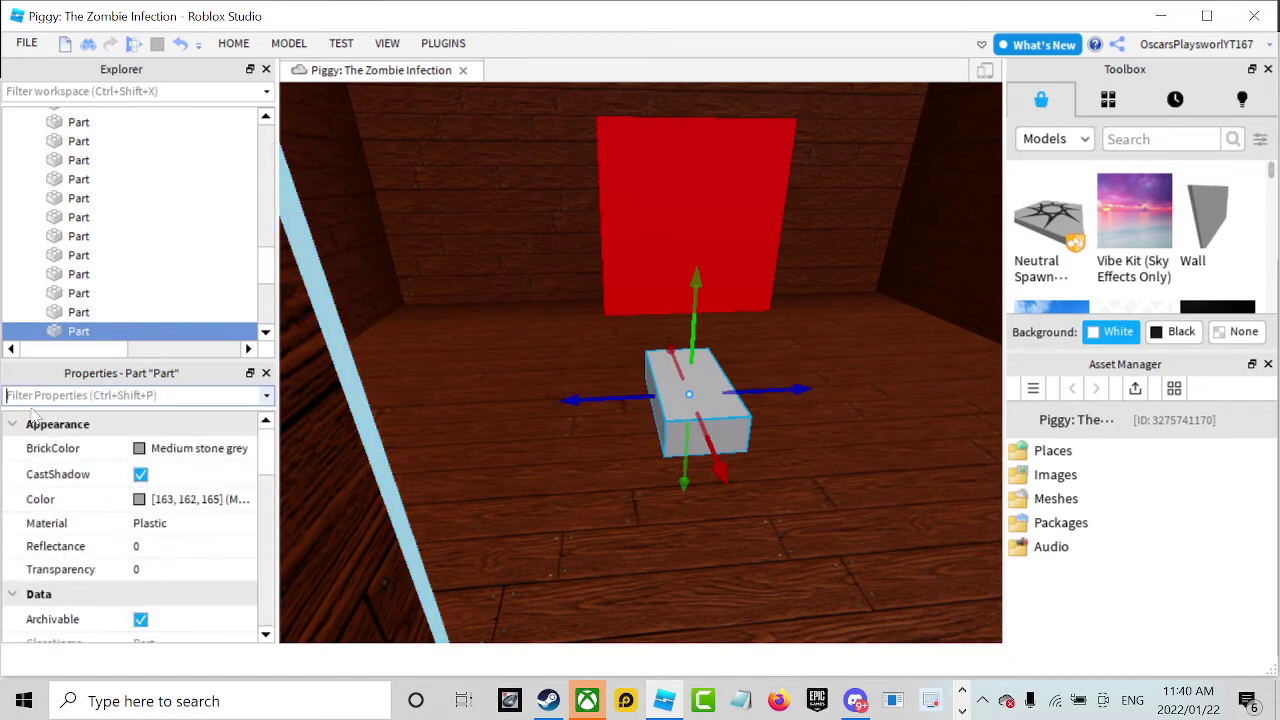
Anchor the grey part and stand it upright beneath the red Interact block as its post.
left_click(236, 43)
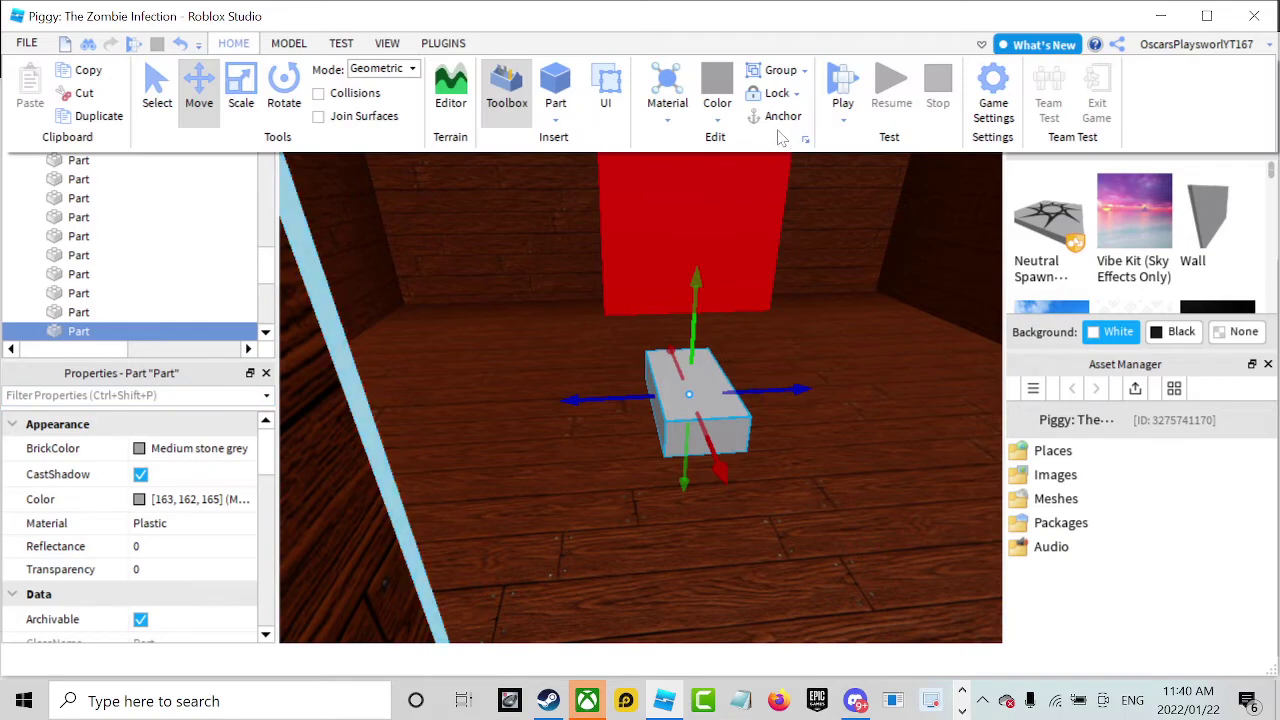
left_click(284, 90)
right_click_drag(720, 328, 733, 321)
left_click_drag(697, 451, 703, 560)
left_click_drag(632, 519, 626, 581)
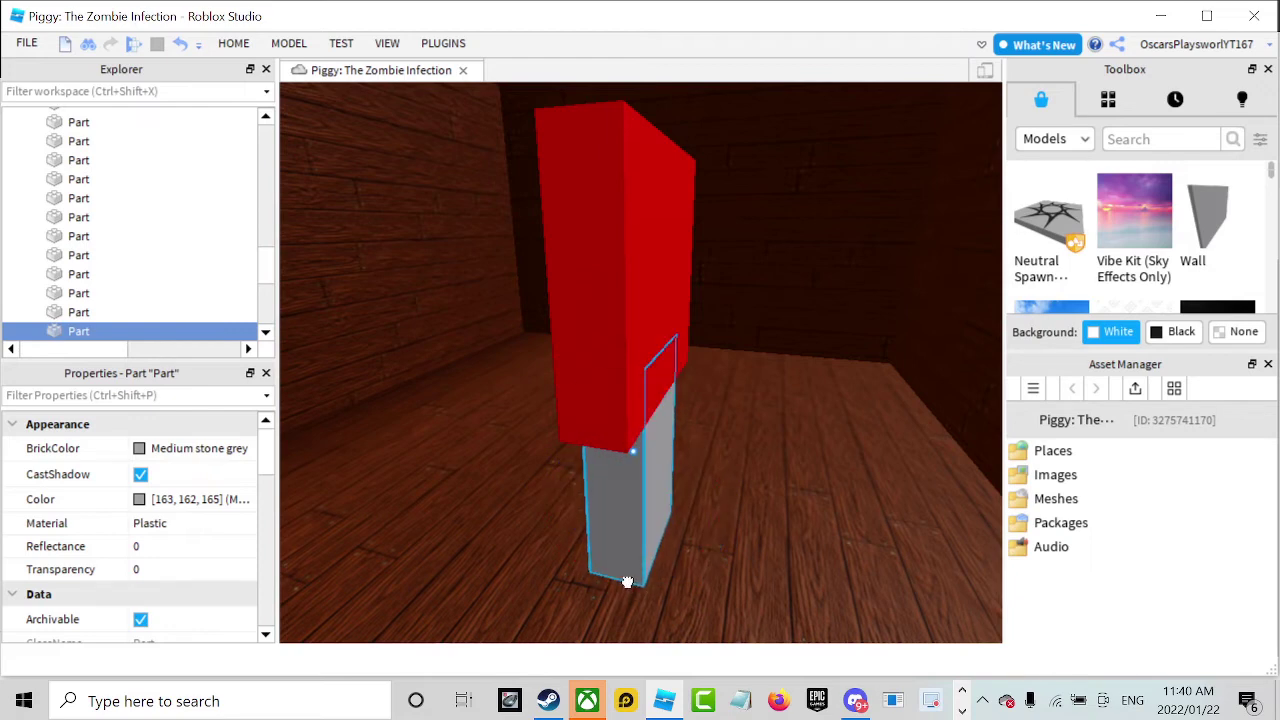
right_click_drag(627, 582, 630, 582)
left_click(631, 582)
left_click(768, 430)
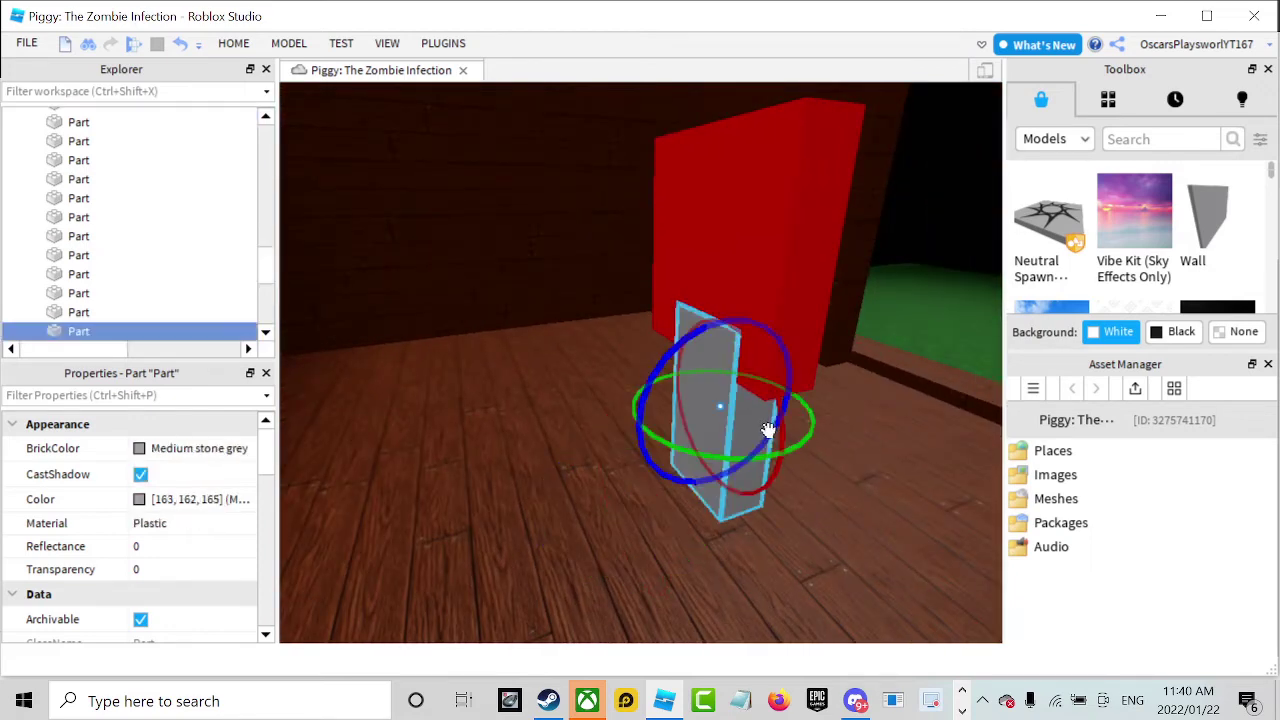
Scale the grey post's width so that it forms a narrow support centred under the red block.
left_click(233, 43)
left_click(240, 85)
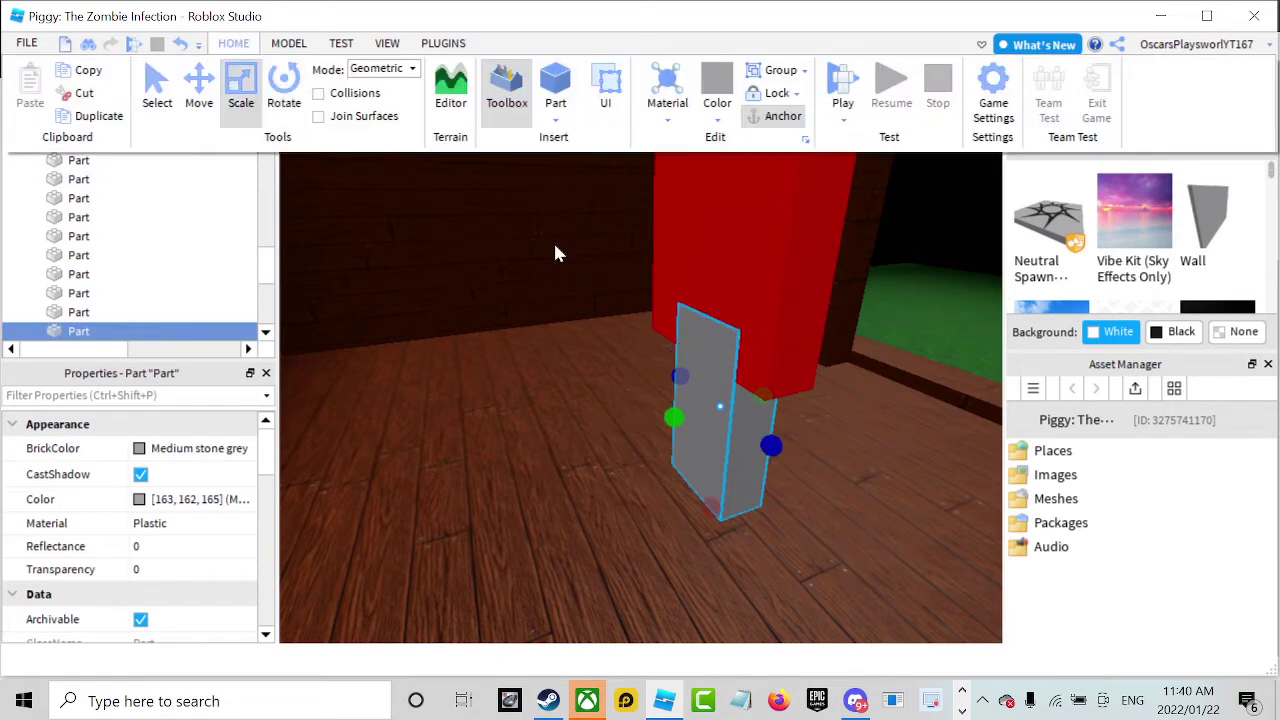
right_click_drag(727, 296, 713, 323)
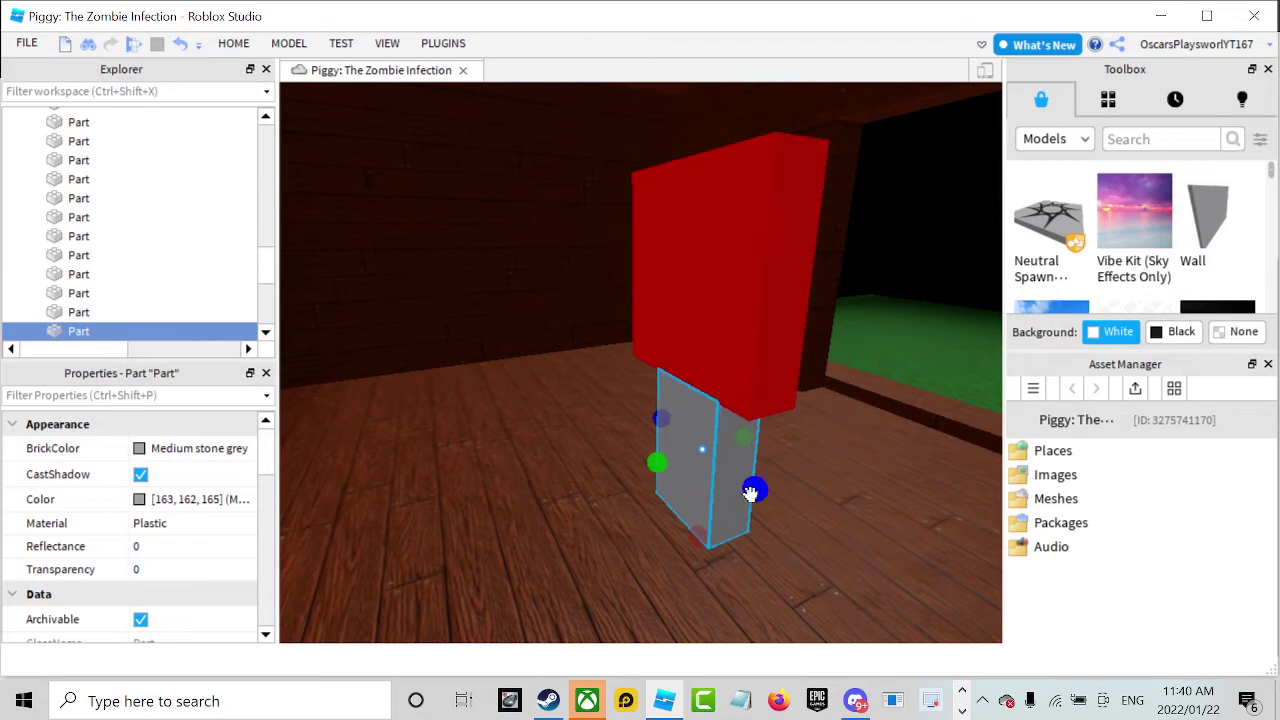
left_click_drag(750, 493, 732, 484)
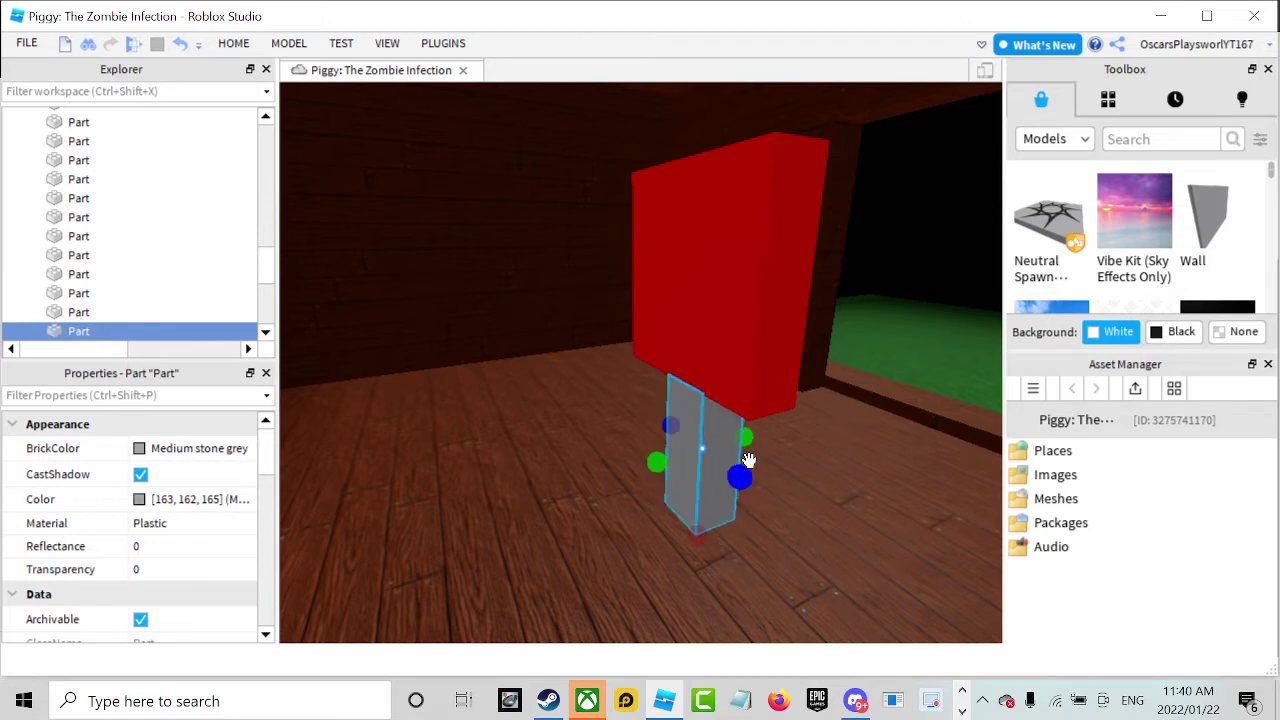
mouse_move(739, 474)
right_mouse_down()
mouse_move(720, 471)
mouse_move(740, 472)
right_mouse_up()
key("w")
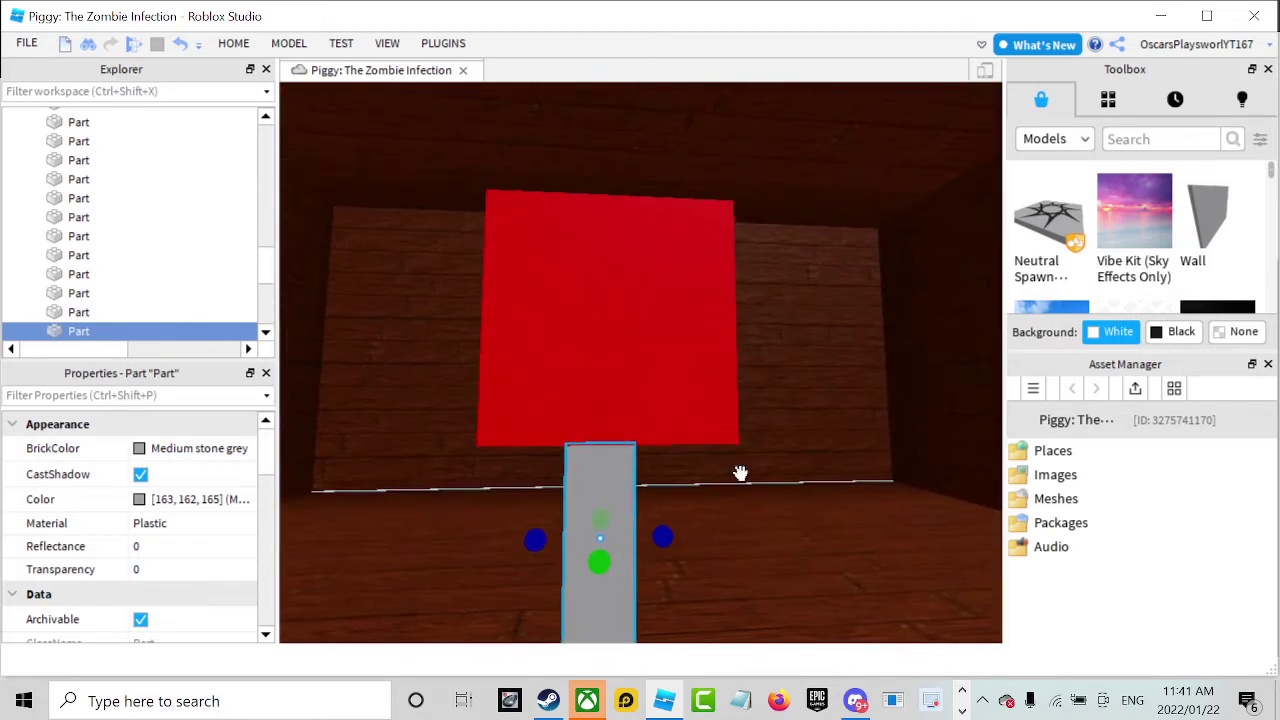
key("s")
scroll(741, 473, "up", 2)
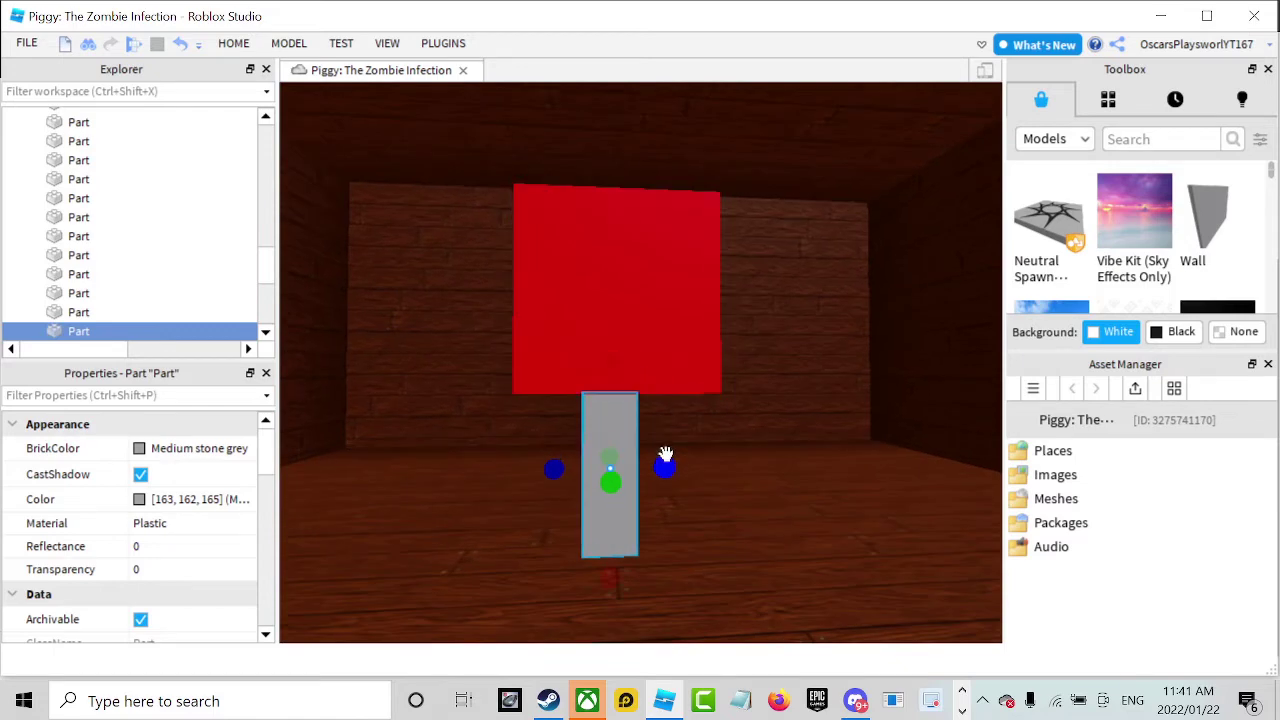
left_click_drag(665, 455, 676, 463)
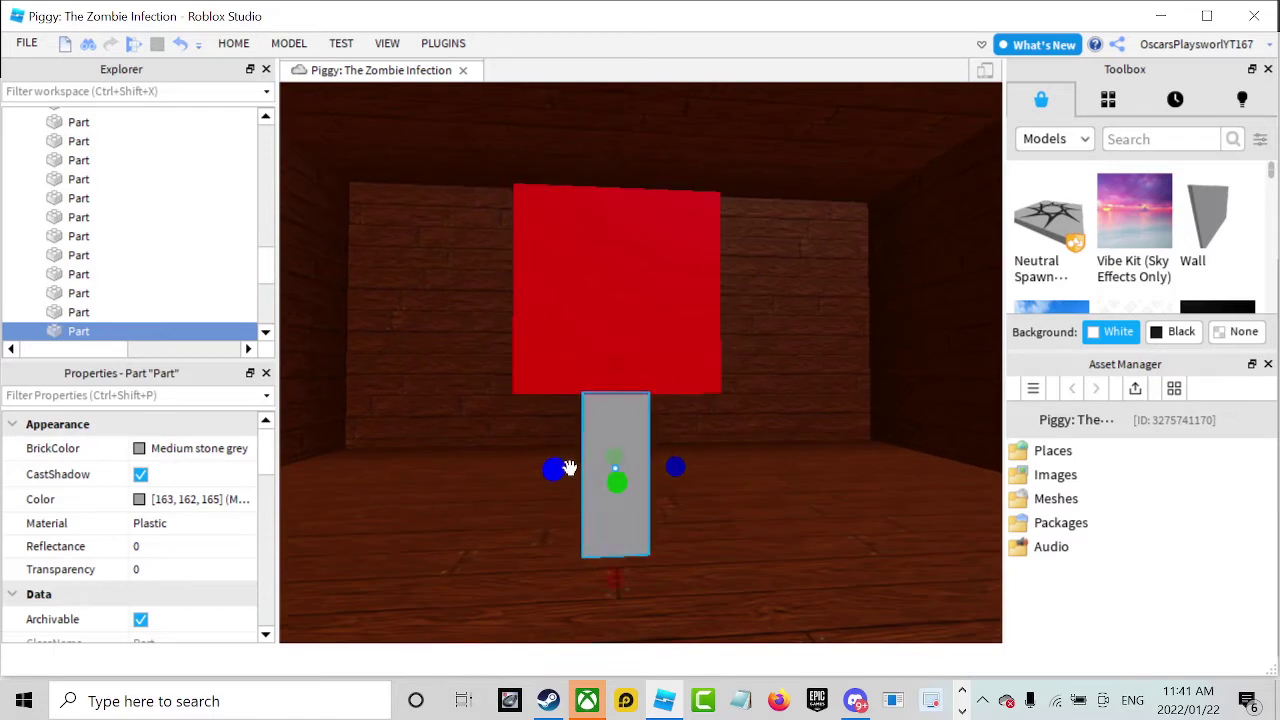
Examine the red Interact block and its grey post from the front, looking through the house doorway.
left_click(657, 305)
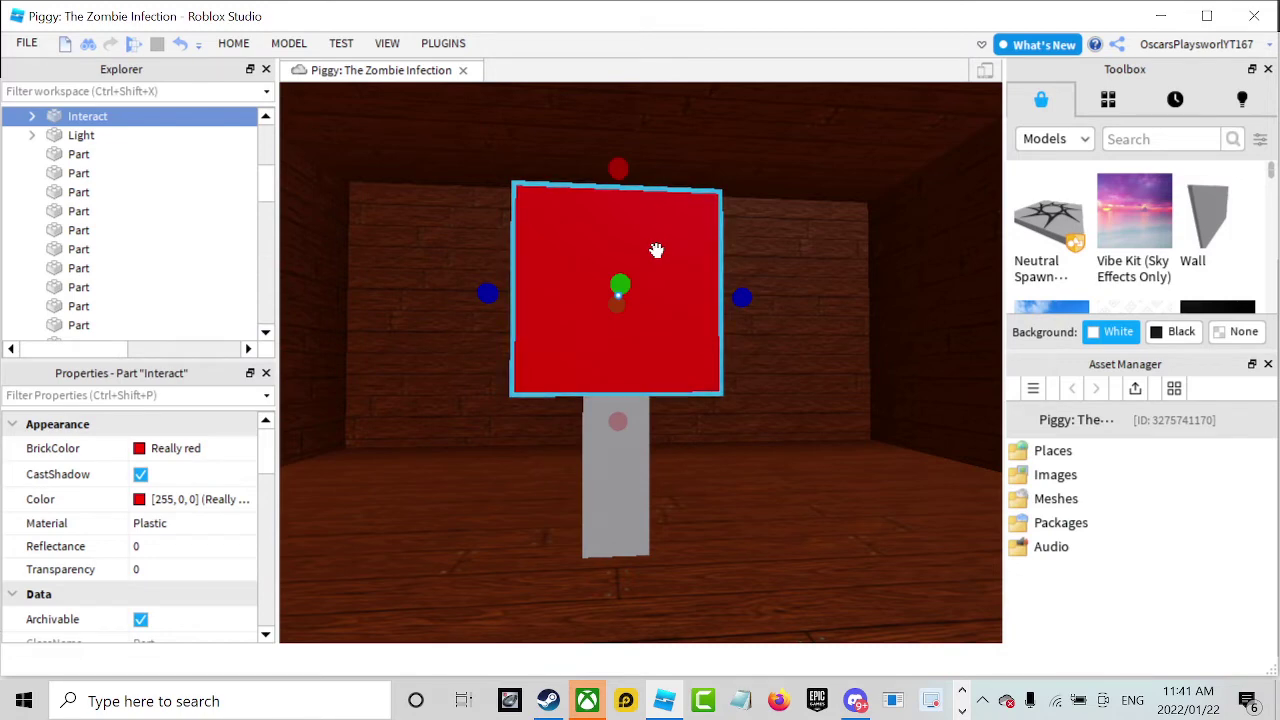
right_click_drag(656, 250, 636, 221)
scroll(635, 220, "down", 3)
scroll(635, 220, "up", 2)
scroll(637, 473, "down", 2)
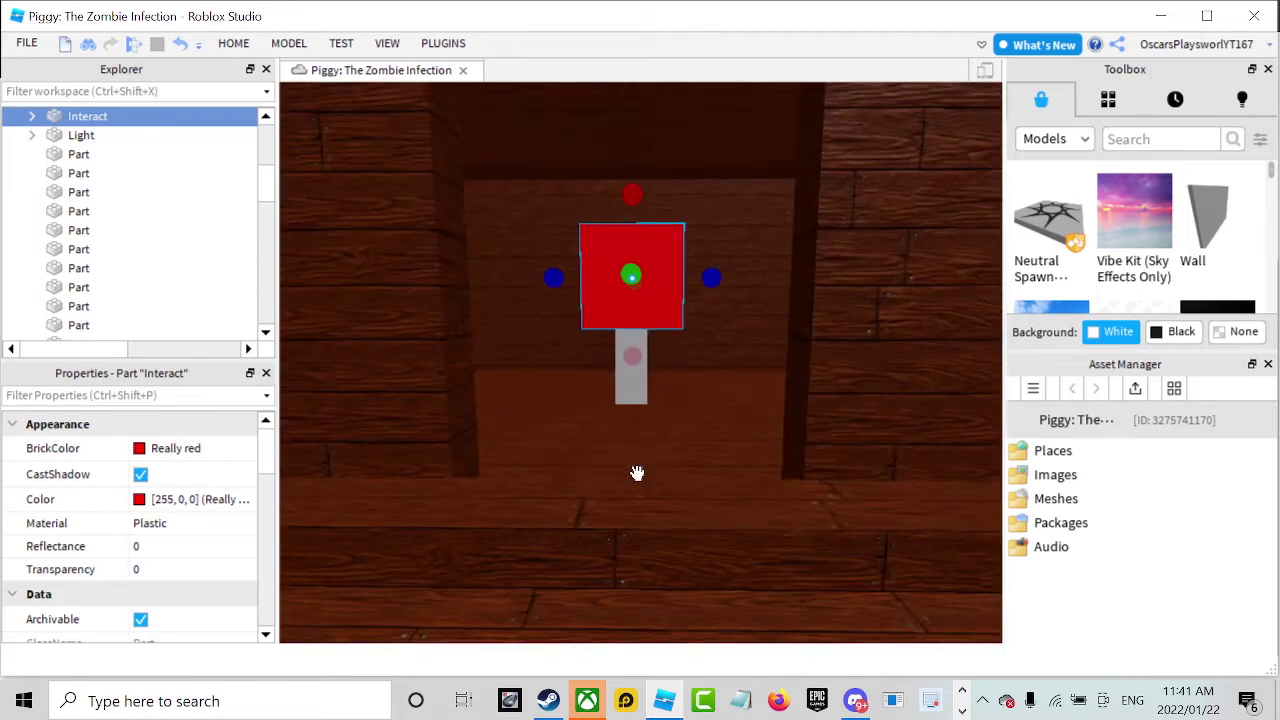
left_click(637, 459)
left_click(652, 288)
left_click(643, 434)
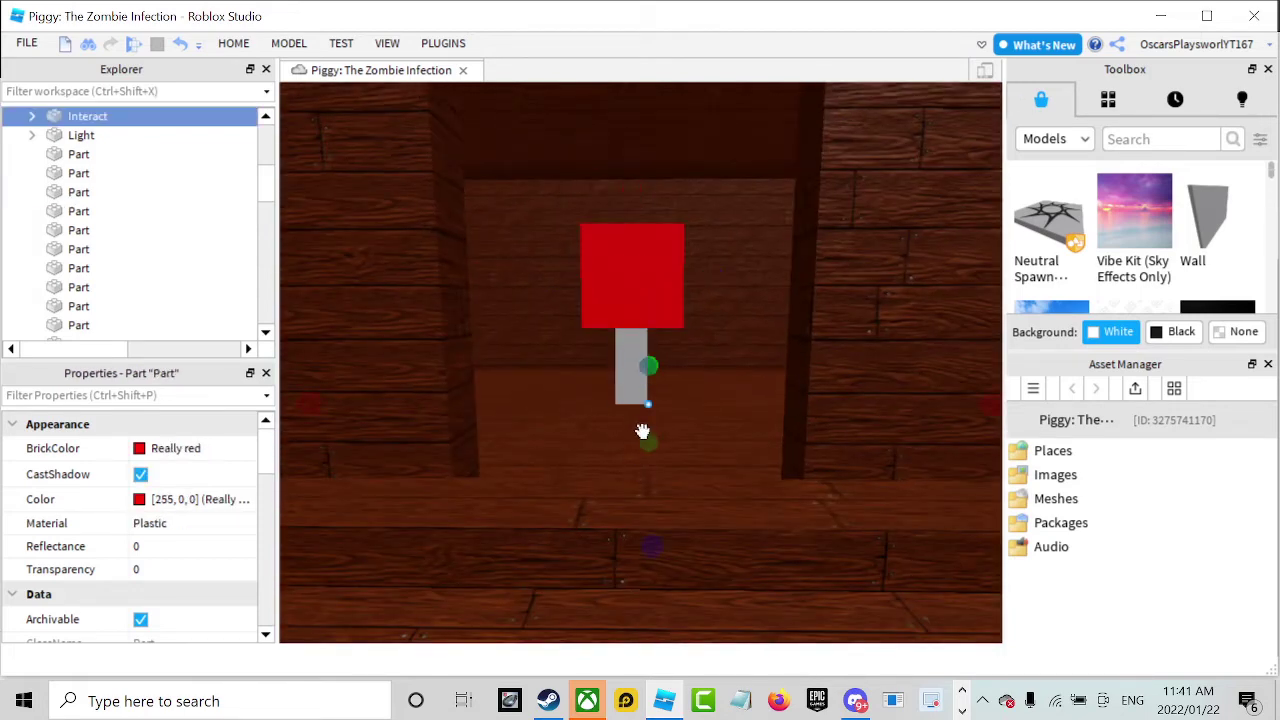
right_click_drag(666, 465, 653, 428)
scroll(663, 463, "up", 3)
scroll(652, 427, "down", 3)
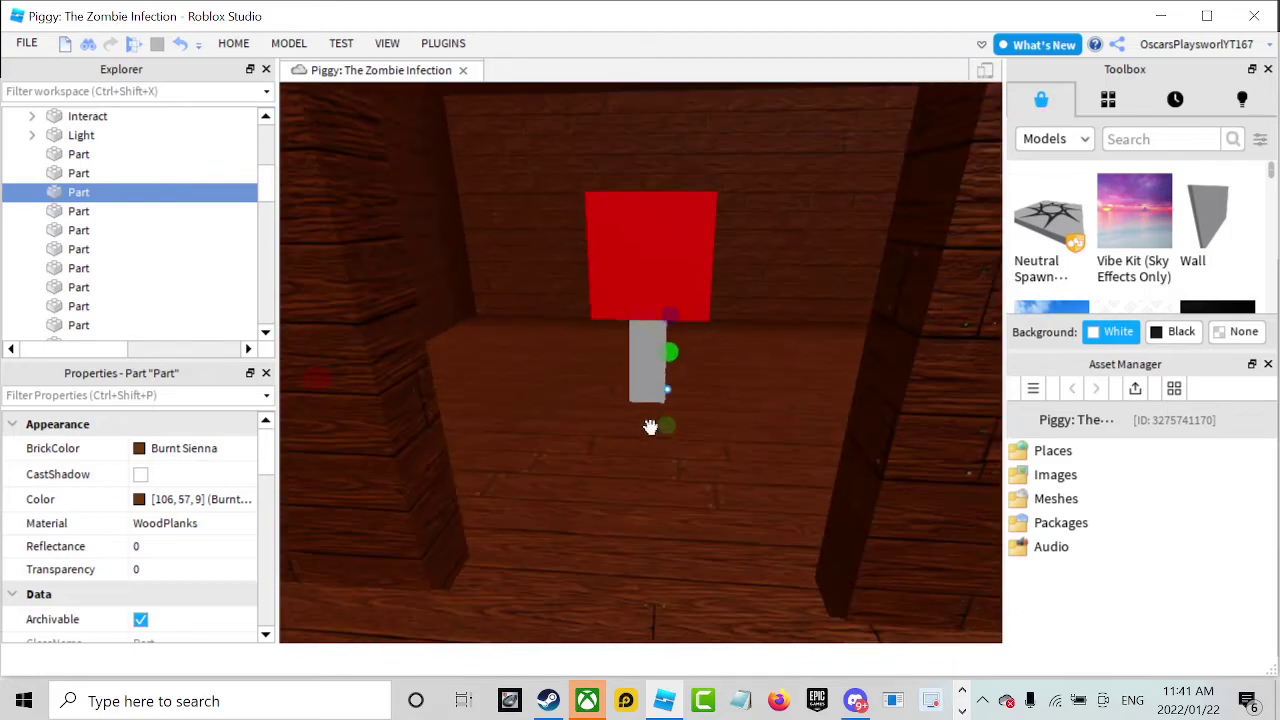
Search the Toolbox models for "ign".
scroll(209, 189, "up", 6)
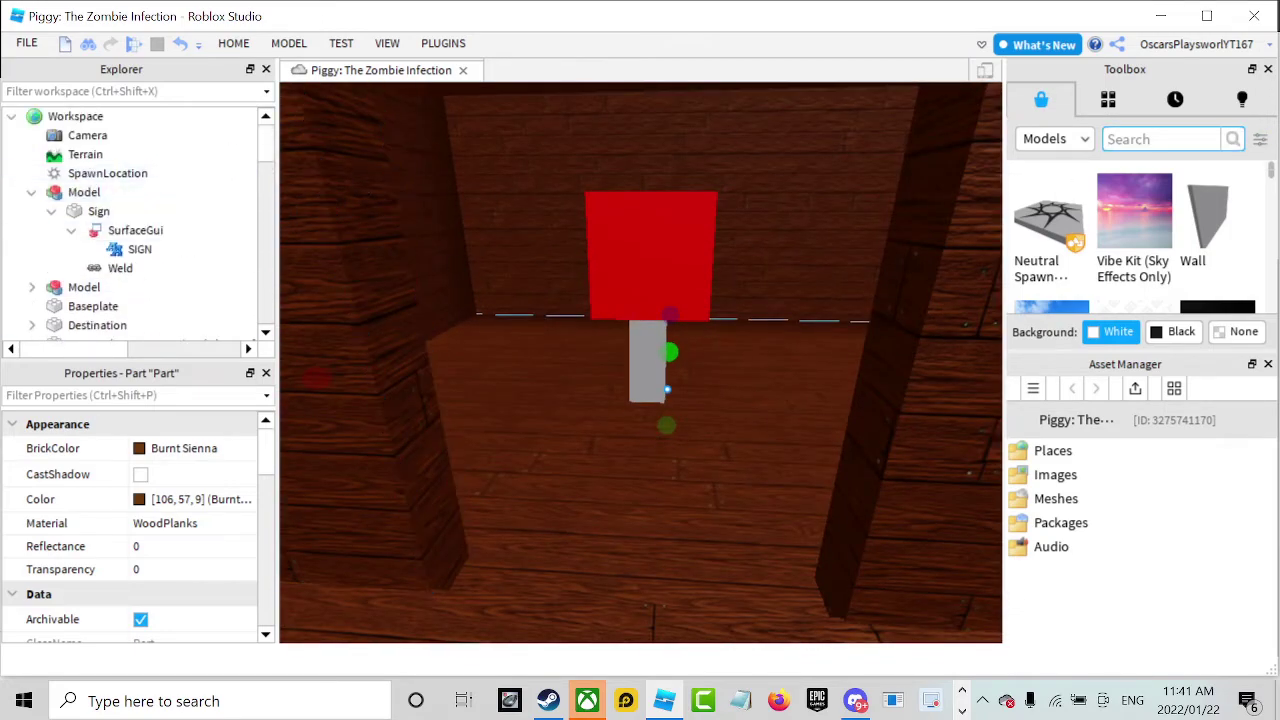
type("ign")
key("Return")
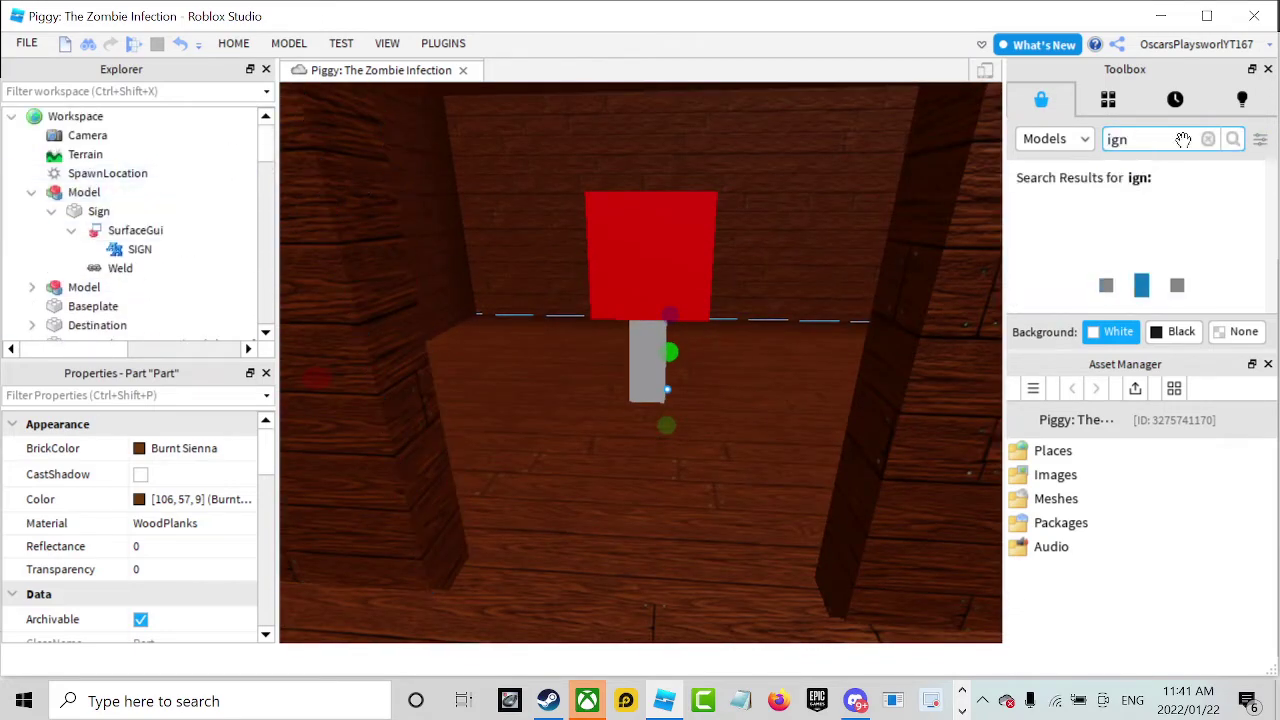
Search the Toolbox models for "sign" and place the invisible text sign on the floor beside the grey post.
type("sign")
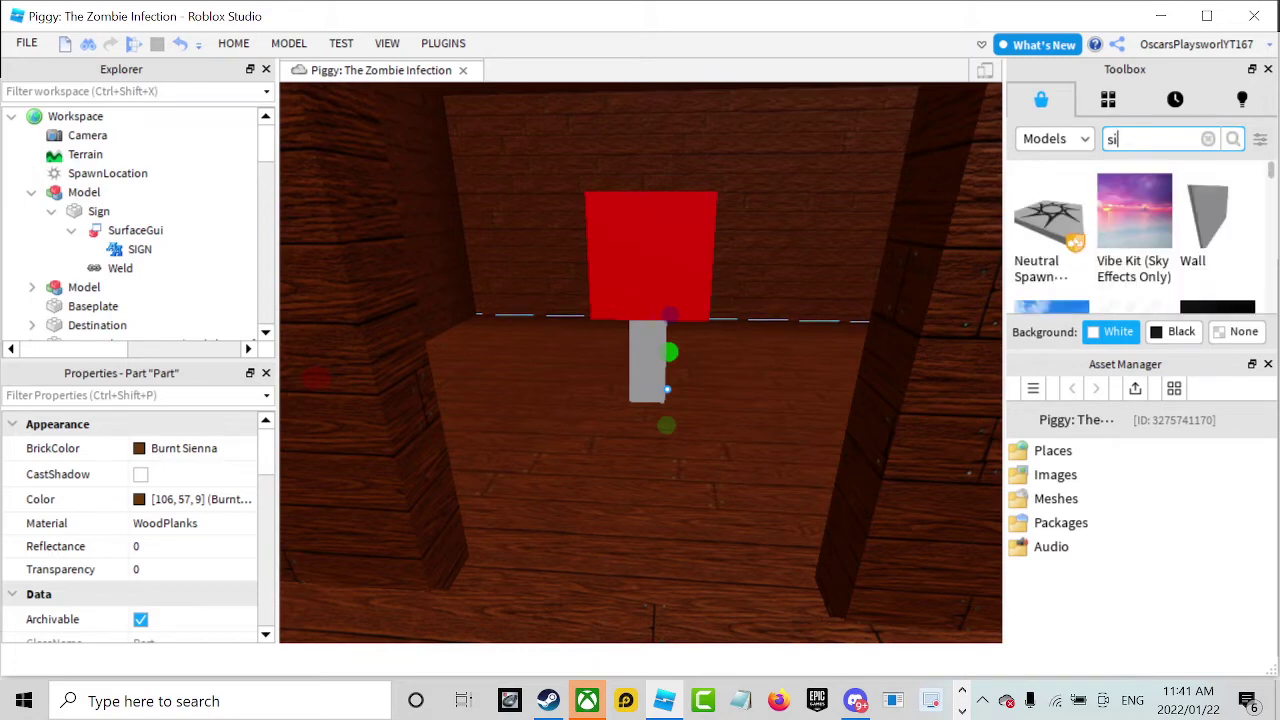
key("Return")
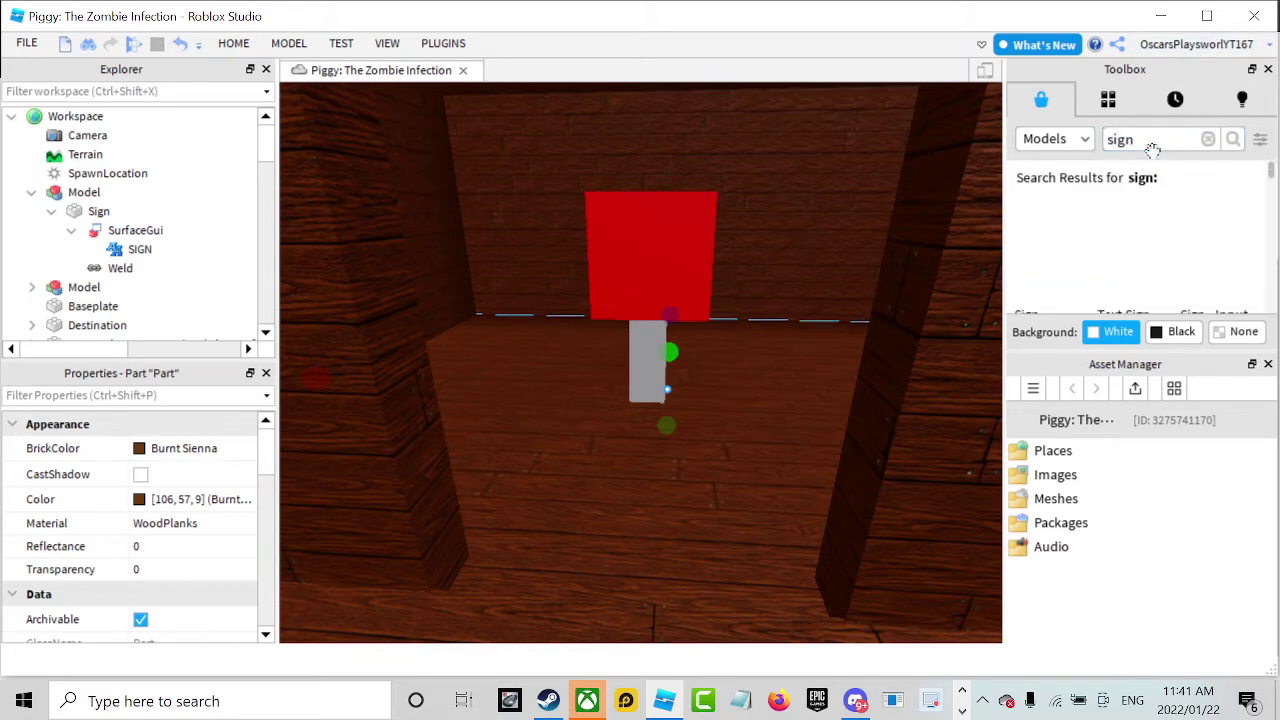
scroll(1065, 250, "down", 2)
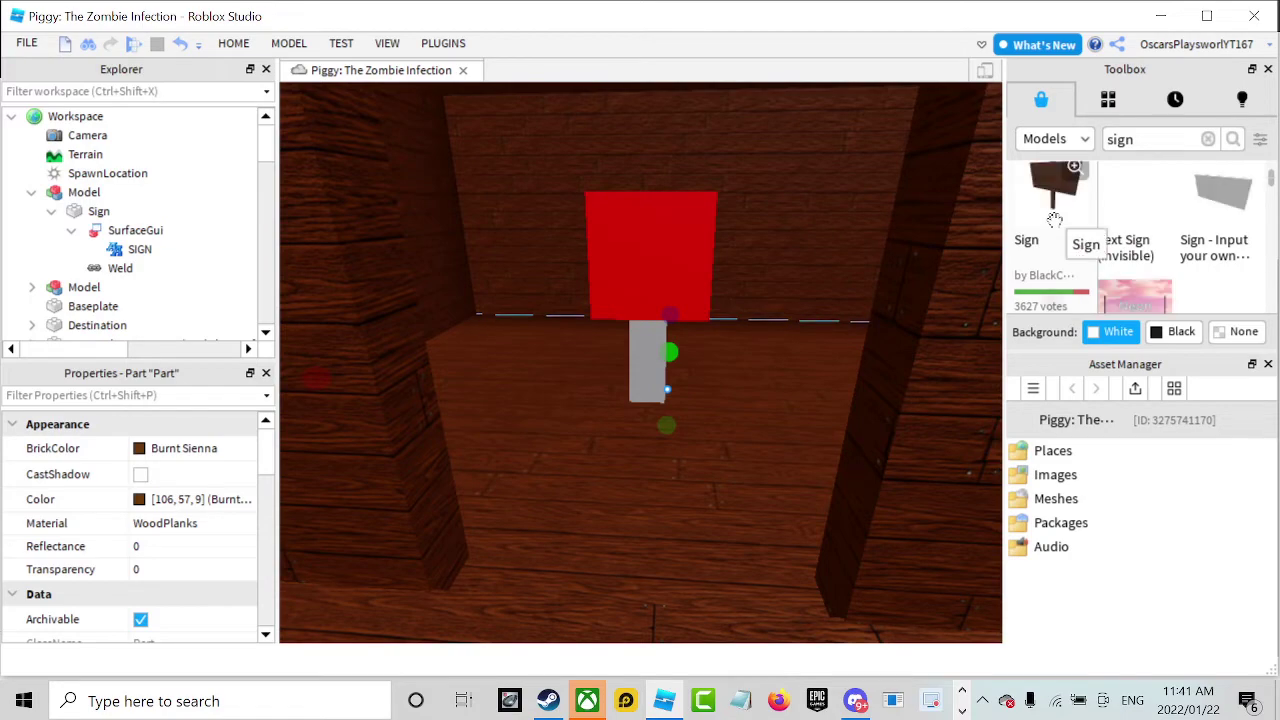
left_click(1055, 185)
right_click_drag(766, 261, 800, 342)
left_click_drag(774, 341, 598, 367)
left_click_drag(524, 275, 606, 374)
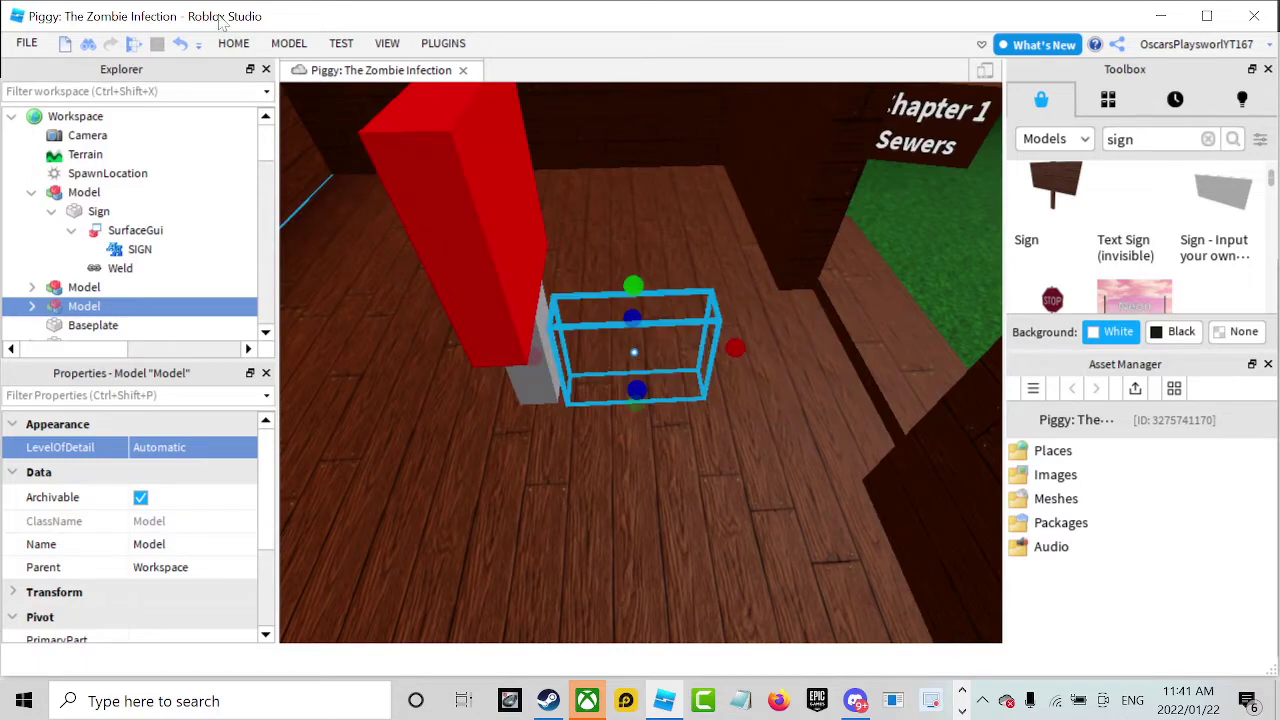
Rotate the text sign to face the house doorway and align it with the grey post beneath the red block.
left_click(233, 43)
left_click(284, 95)
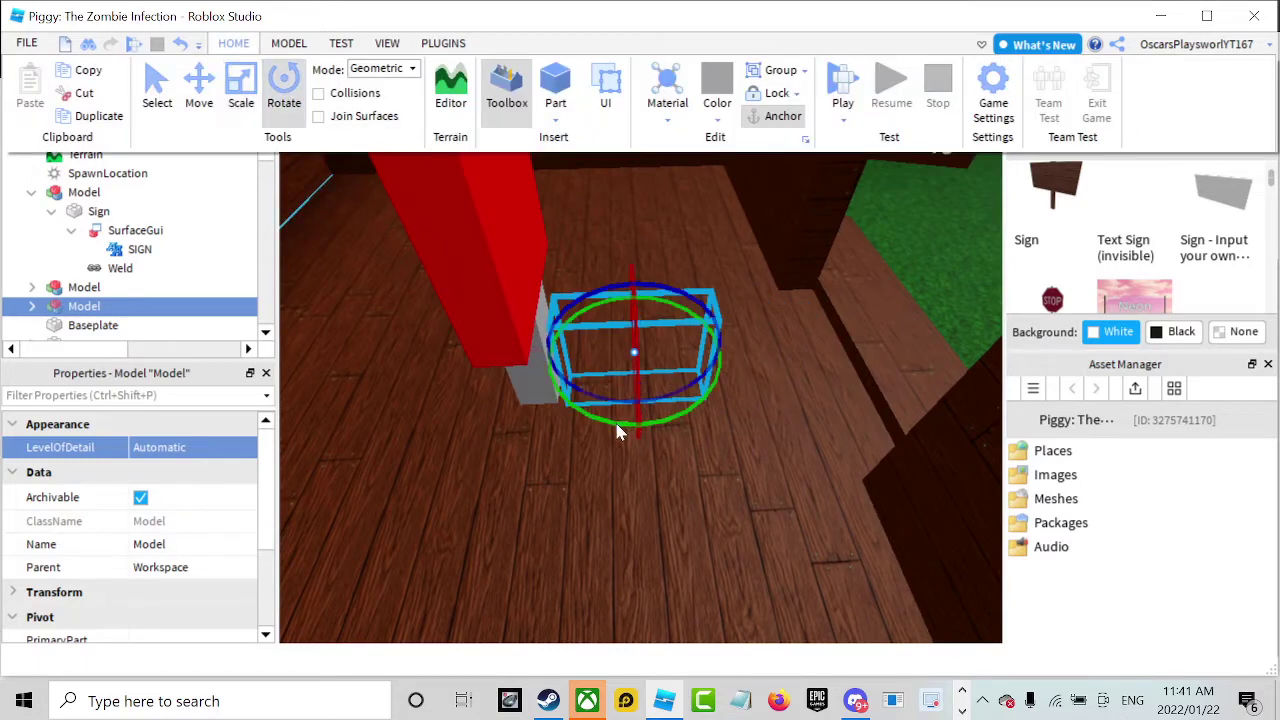
left_click_drag(617, 430, 570, 381)
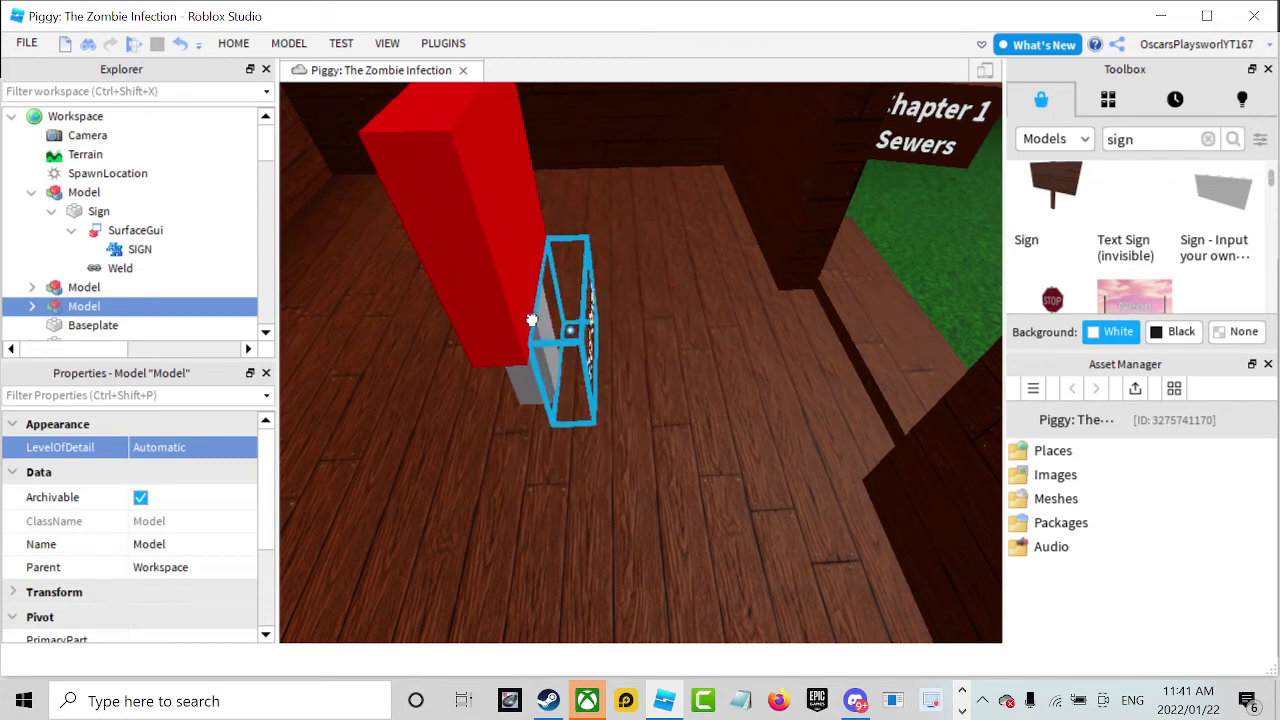
left_click_drag(531, 320, 538, 322)
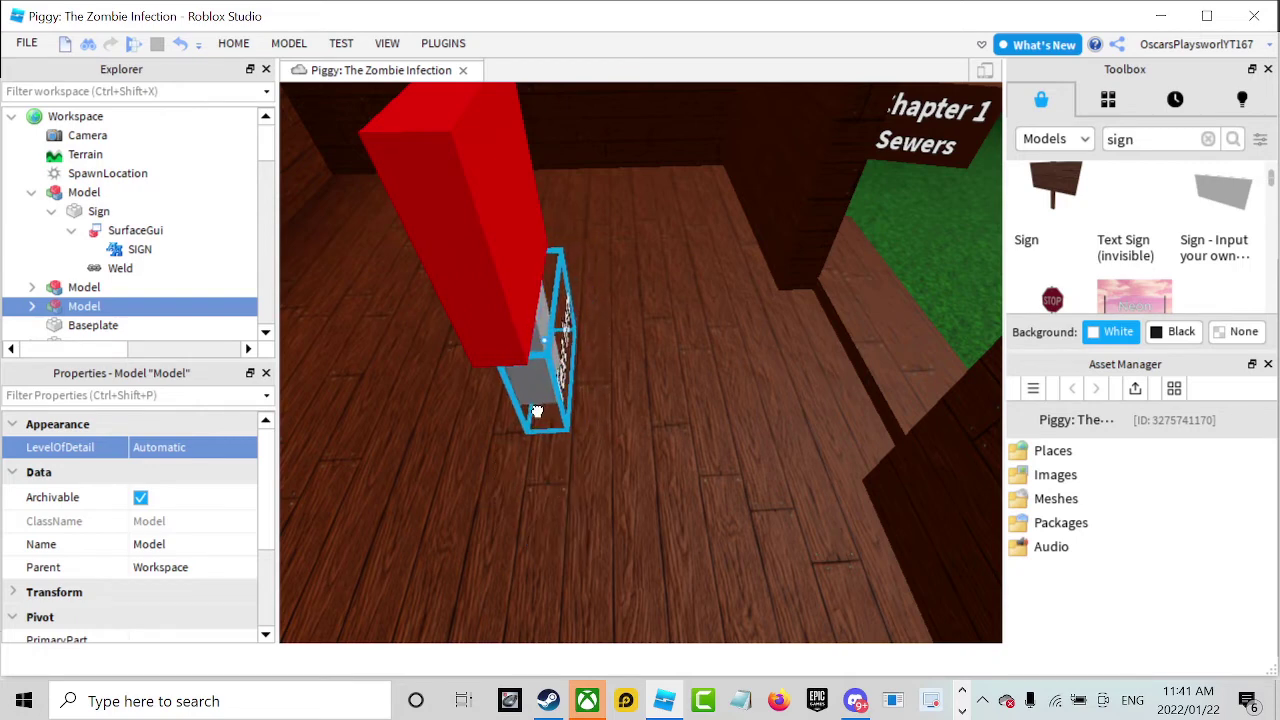
left_click_drag(537, 411, 528, 423)
mouse_move(846, 277)
right_mouse_down()
mouse_move(830, 275)
mouse_move(848, 276)
right_mouse_up()
key("w")
key("f")
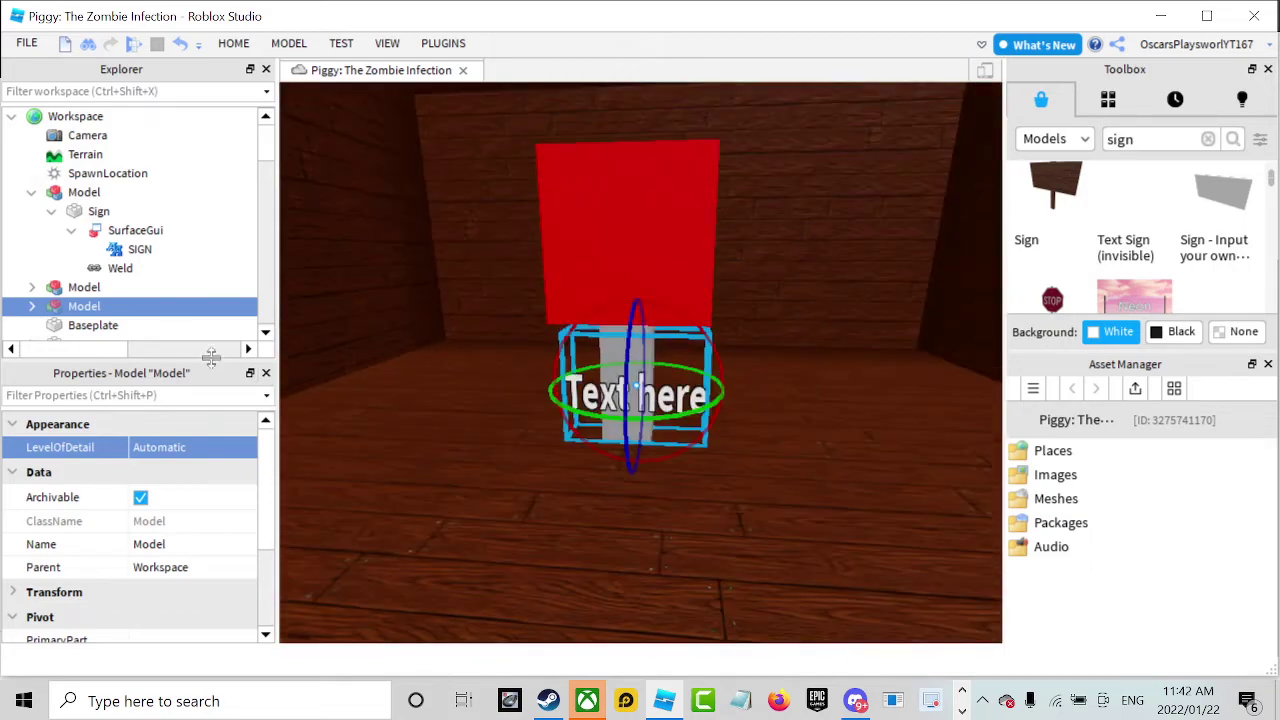
Set the Text property of the new sign's SIGN label to "Back ( Hold E OnRed Brick)".
left_click(31, 306)
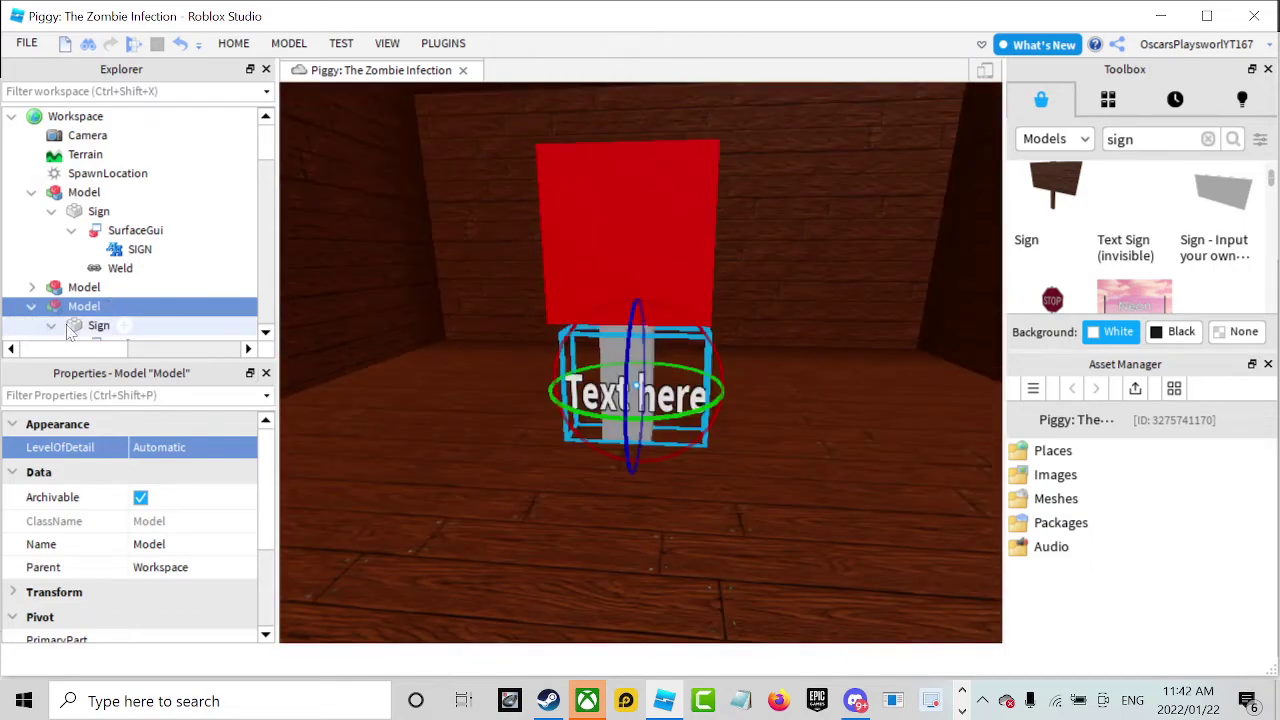
scroll(70, 331, "down", 2)
left_click(71, 243)
left_click(132, 262)
left_click(128, 394)
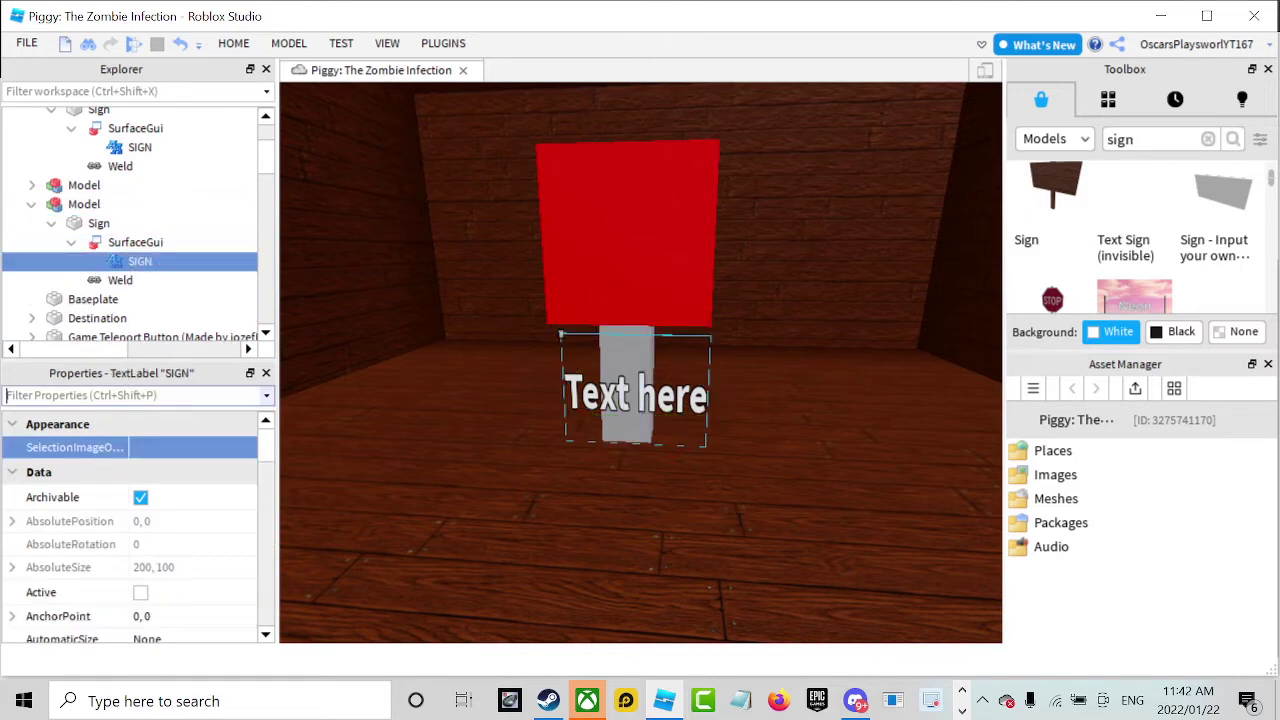
type("tex")
left_click(180, 497)
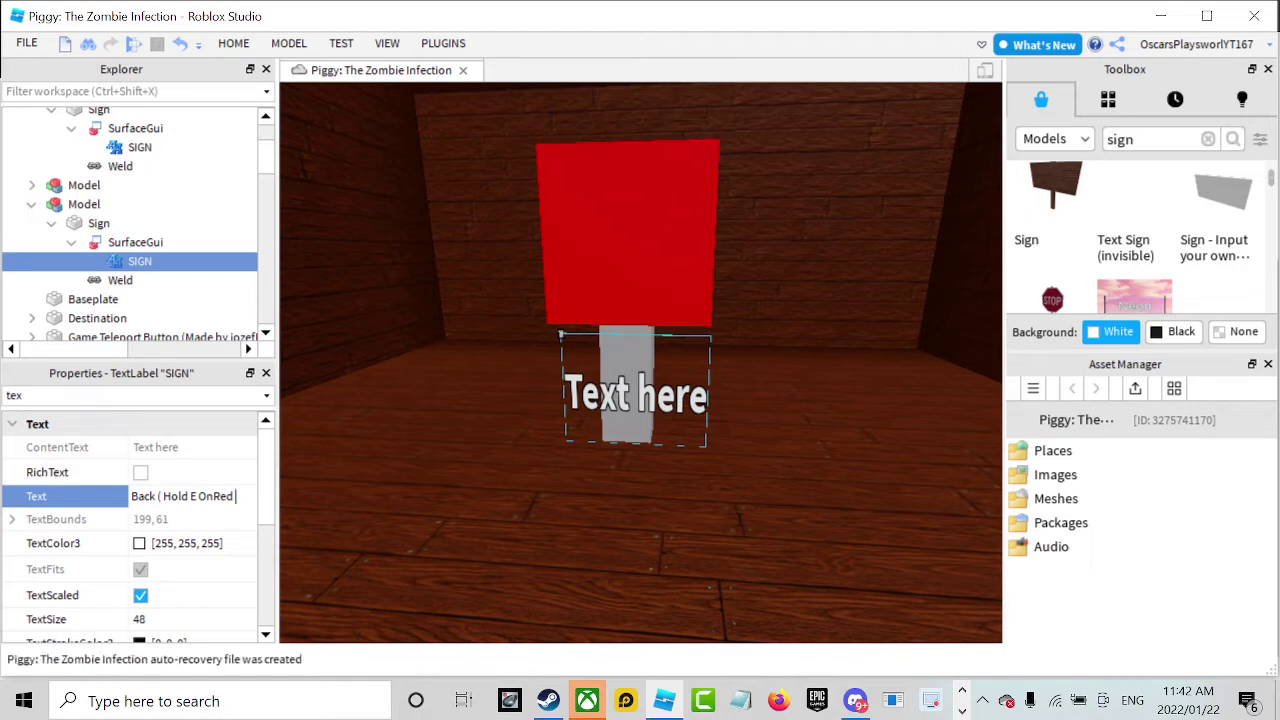
type("ck)")
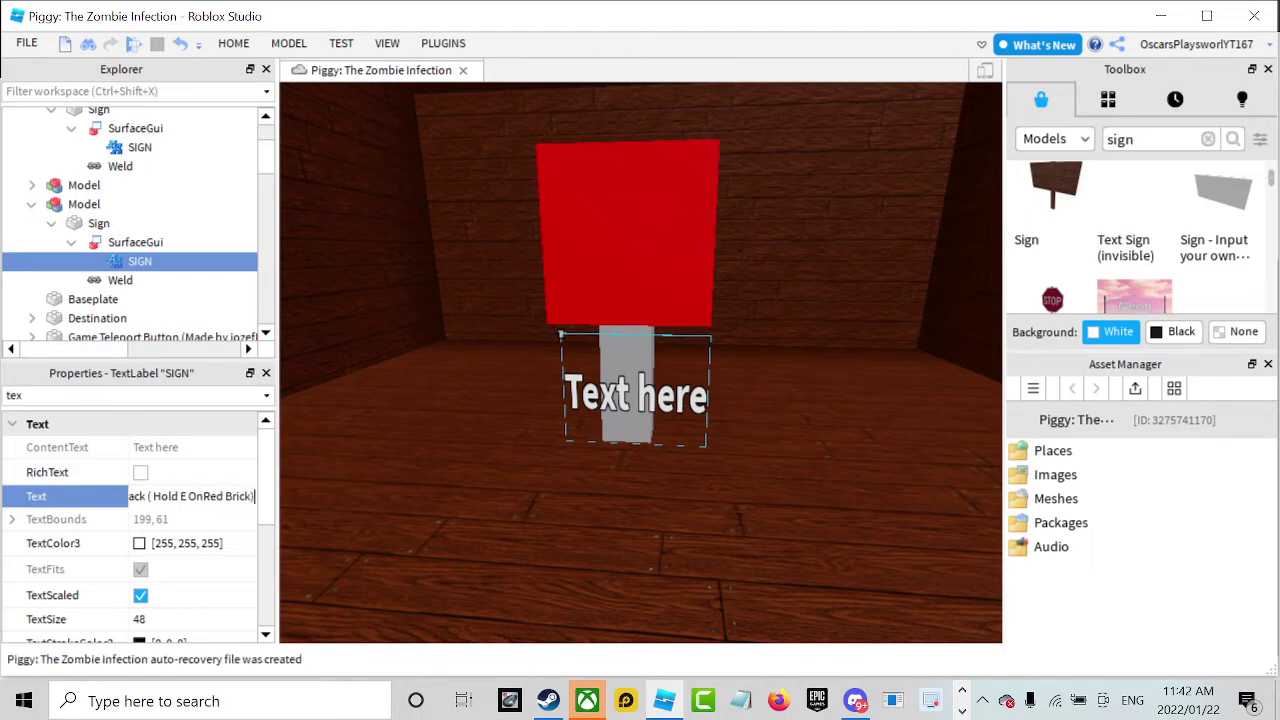
key("Return")
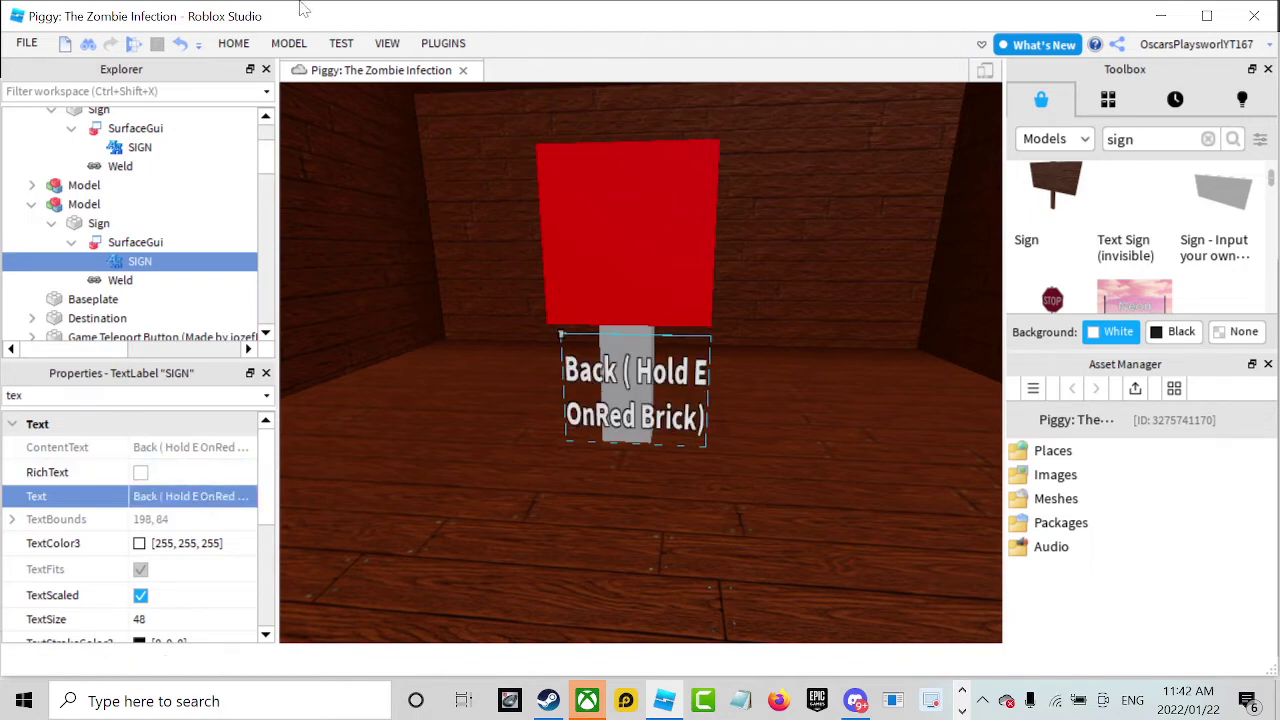
Playtest the place and use the green brick's Teleport prompt to reach the house with the red block.
left_click(233, 43)
left_click(852, 88)
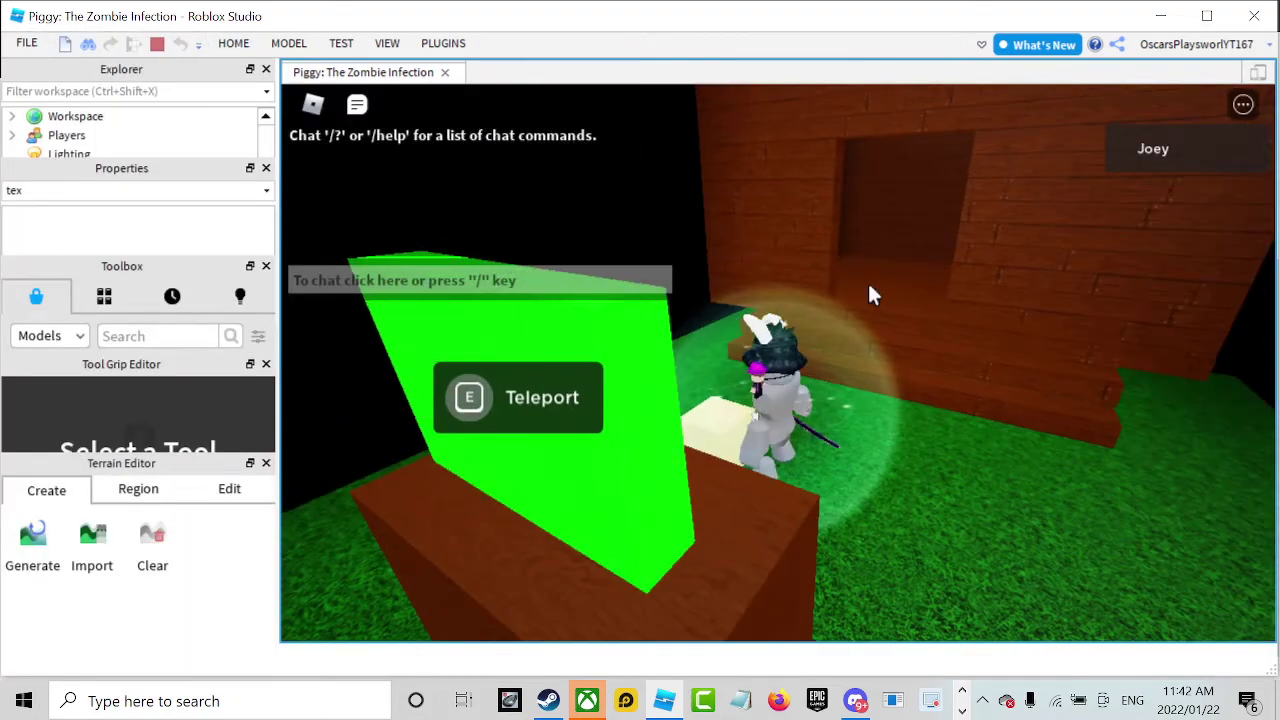
key("x")
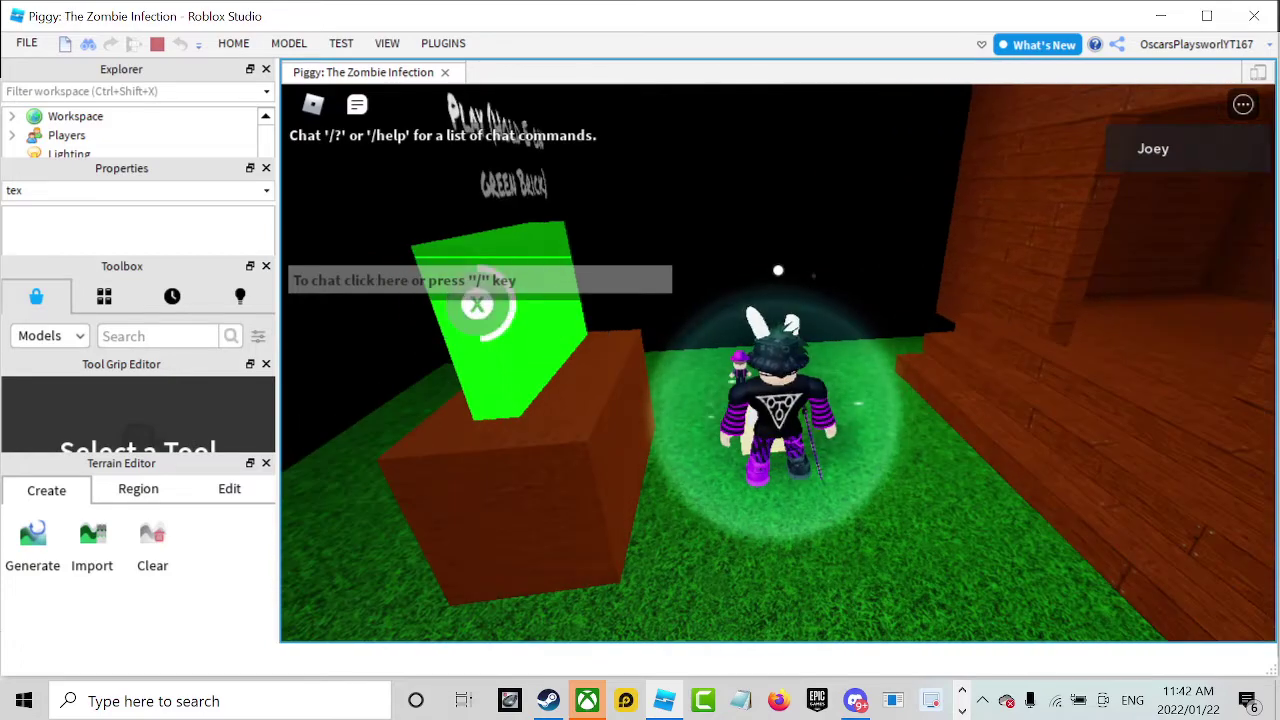
key("w")
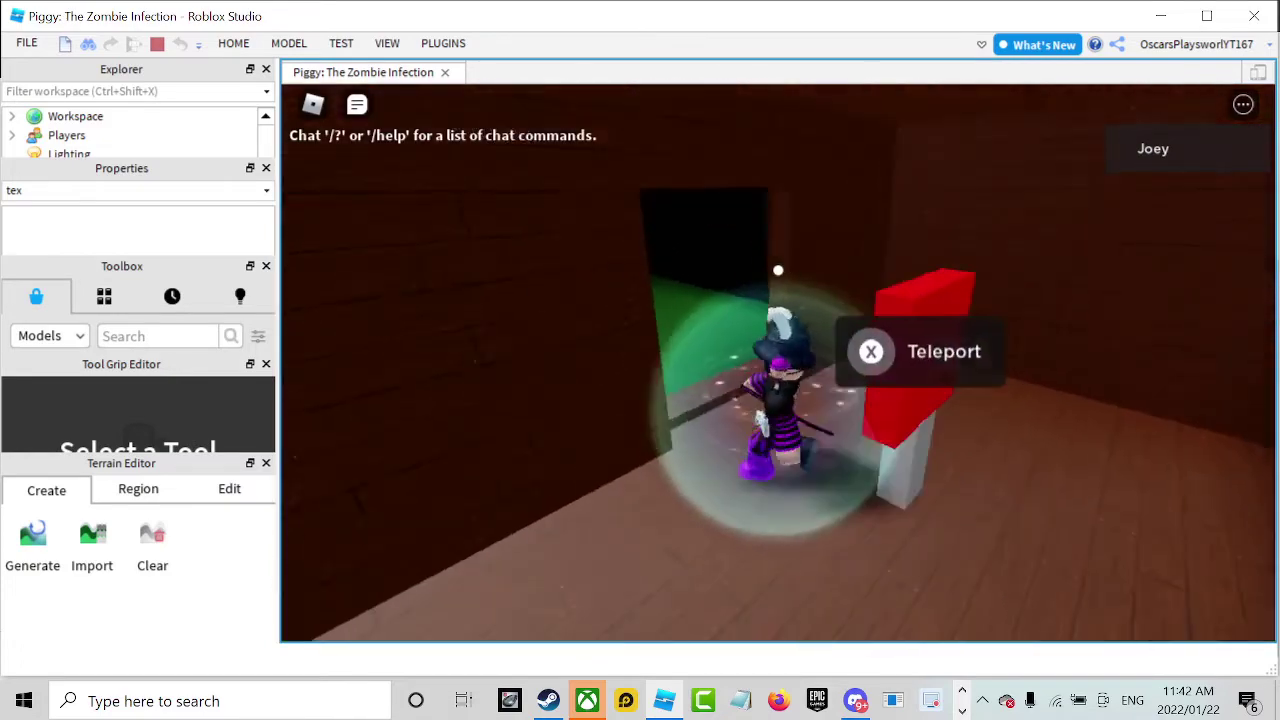
key("s")
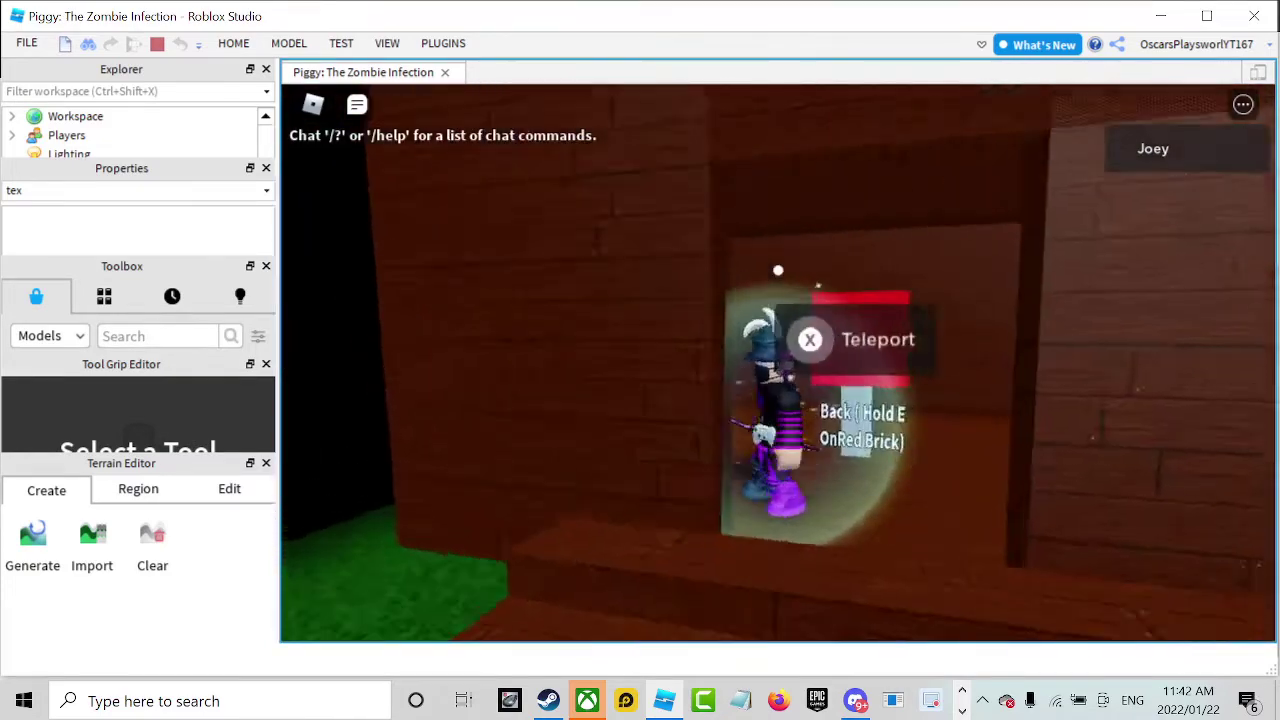
Walk around the Chapter 1 Sewers stand outside the house to check it, and end the playtest.
key("w")
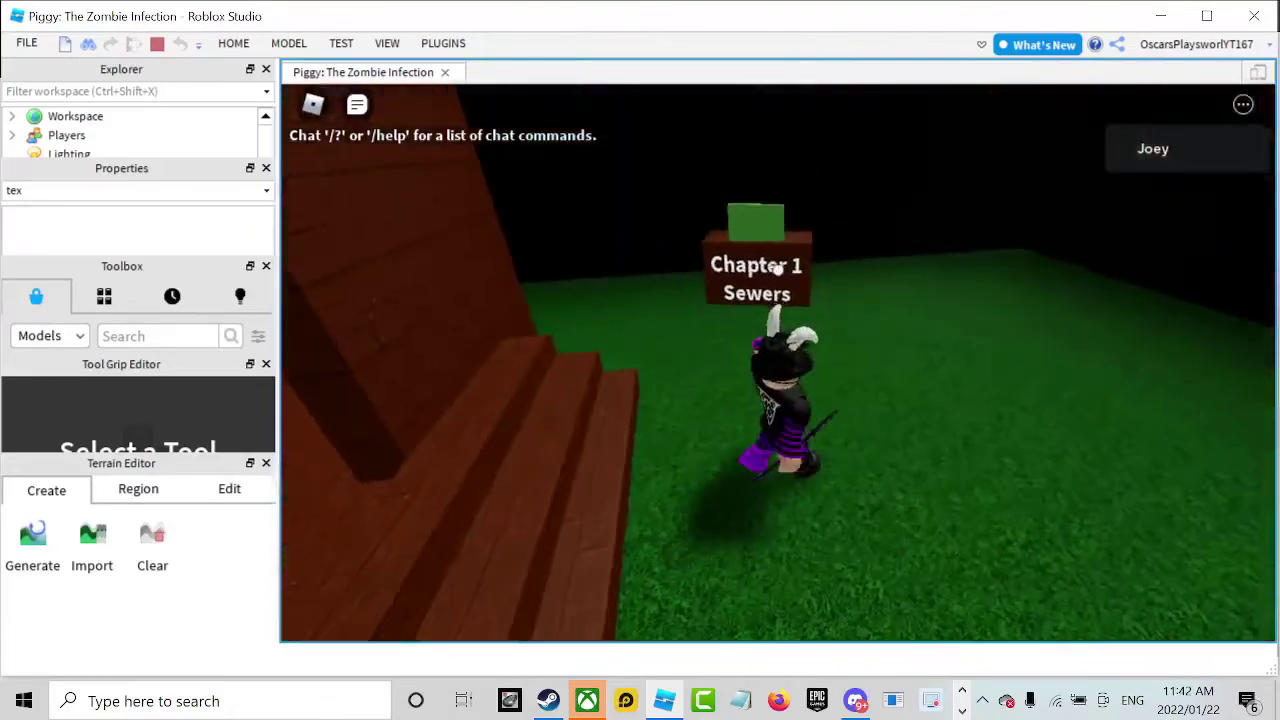
key("w")
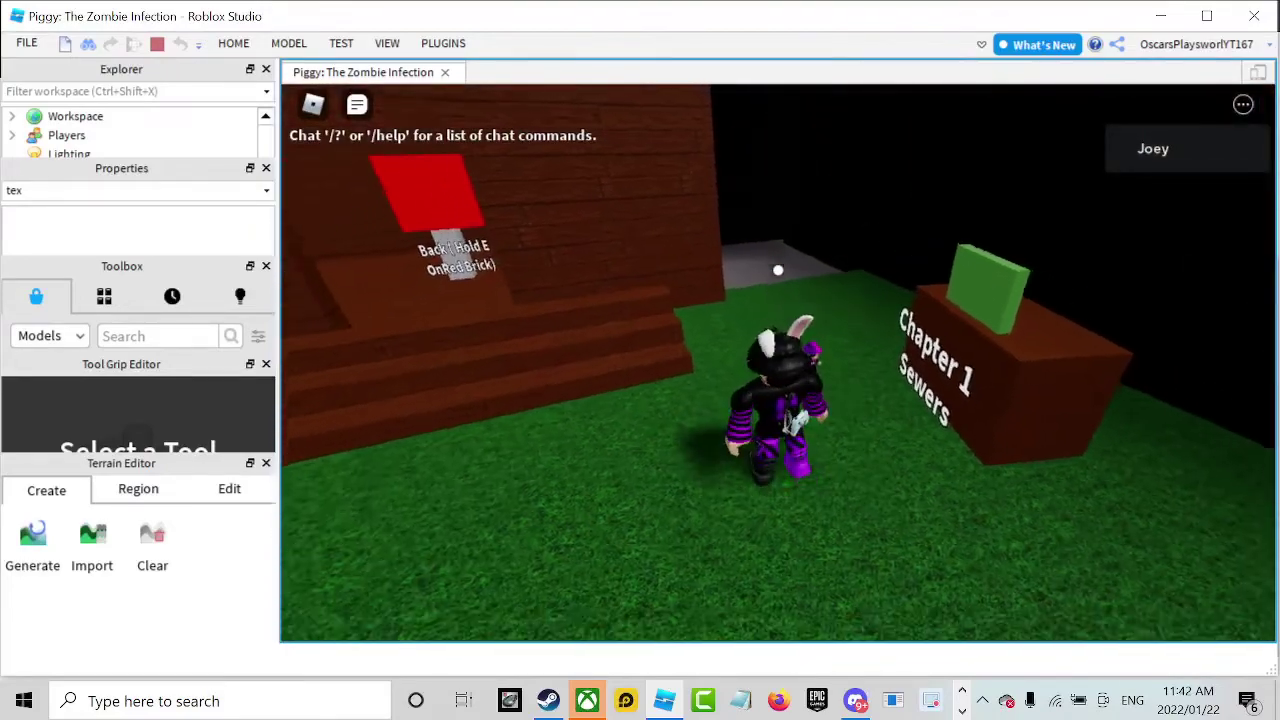
key("w")
key("s")
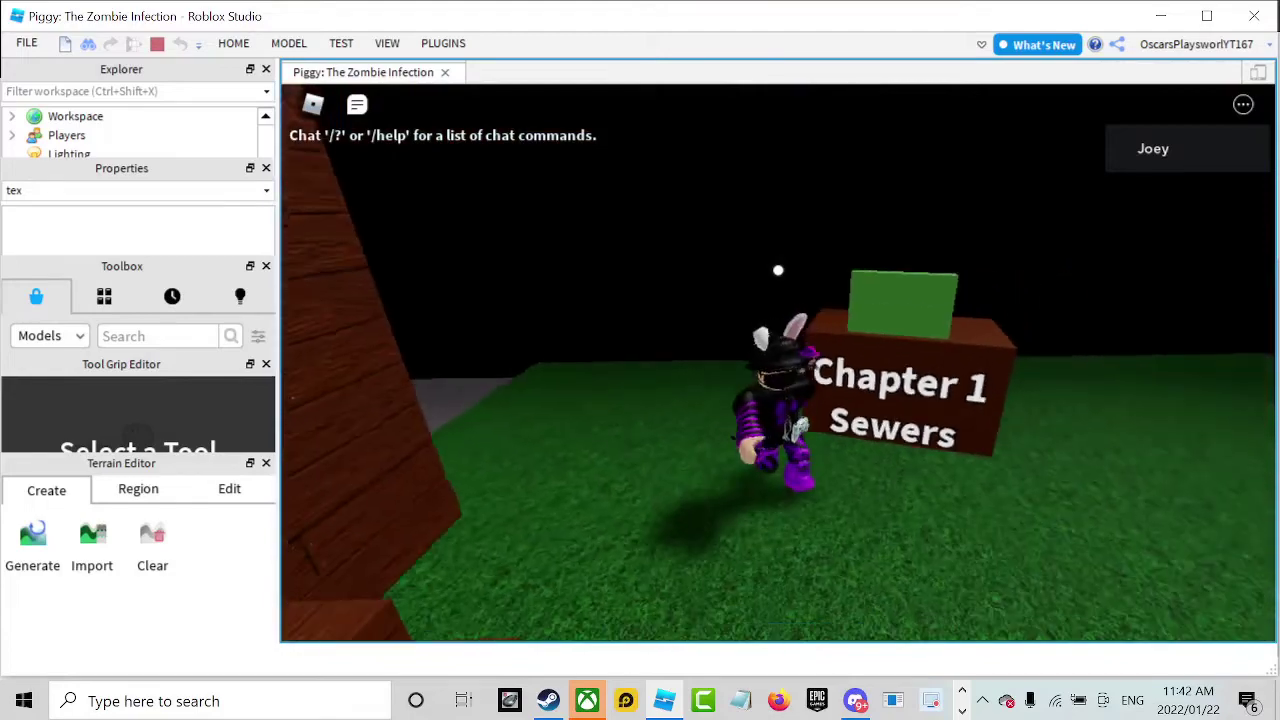
key("w")
key("d")
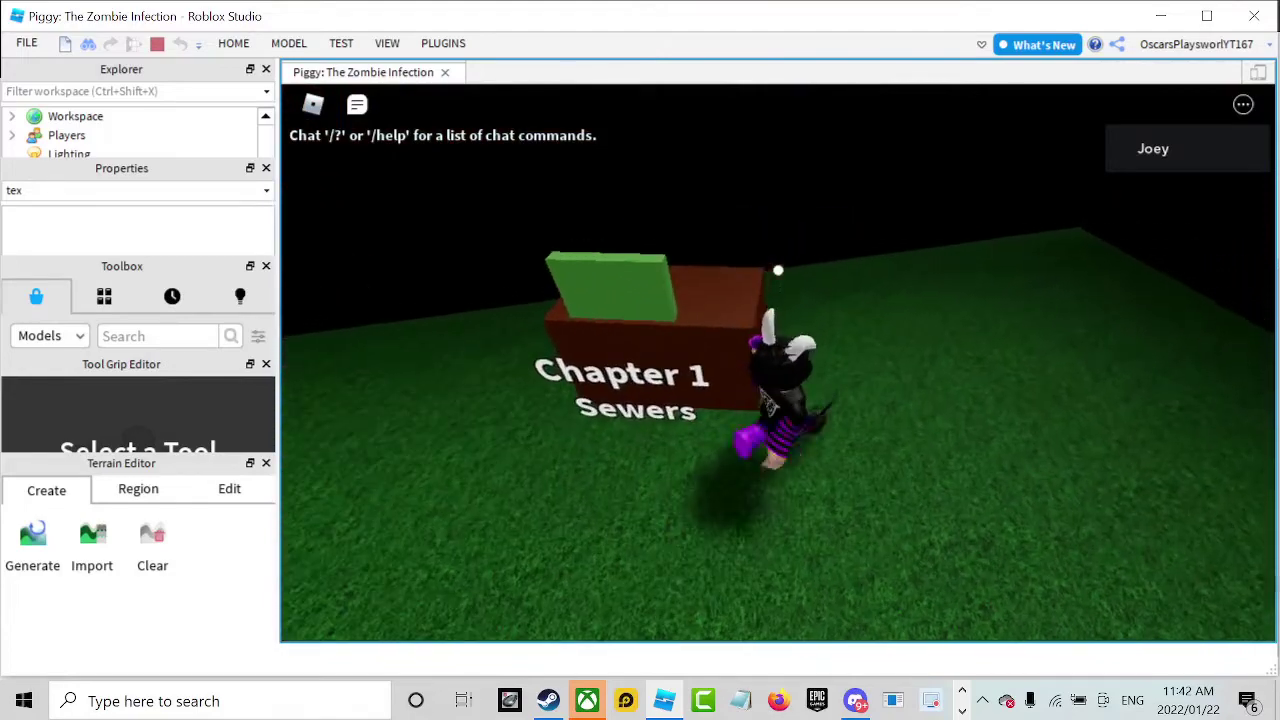
key("a")
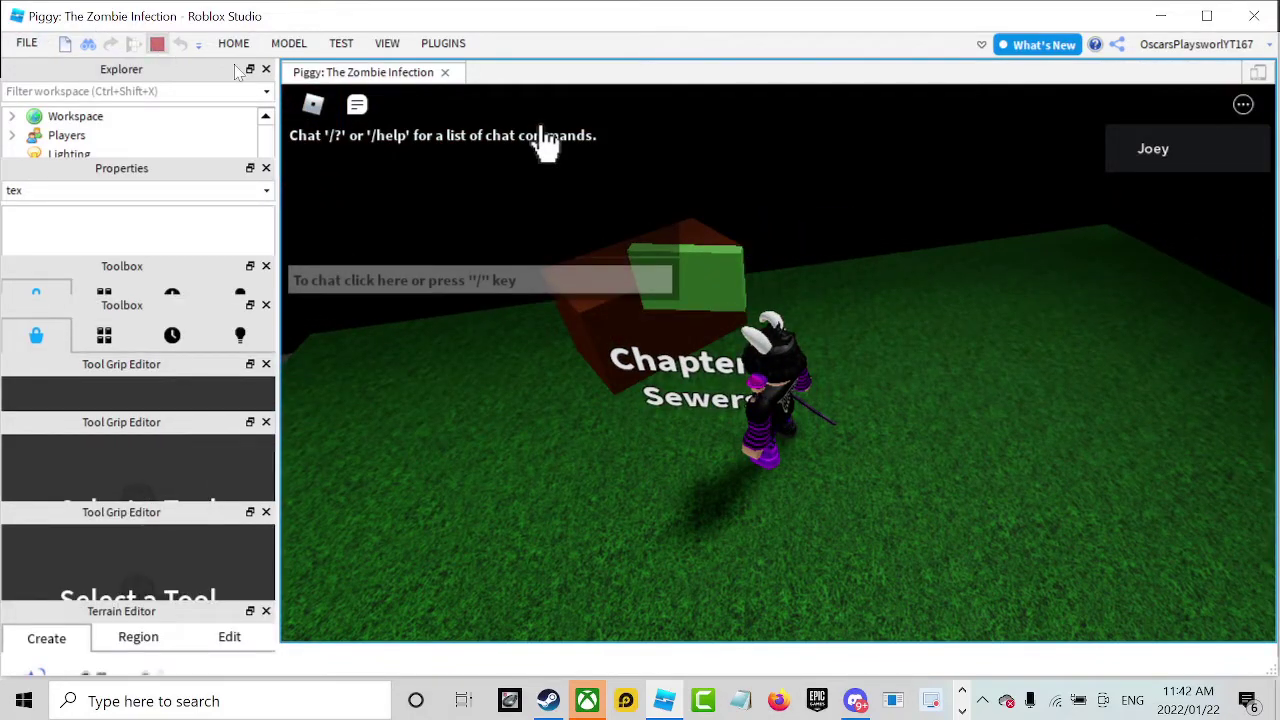
key("shift+F5")
Anchor the brown wooden stand that carries the Chapter 1 Sewers text.
right_click_drag(766, 306, 765, 307)
key("w")
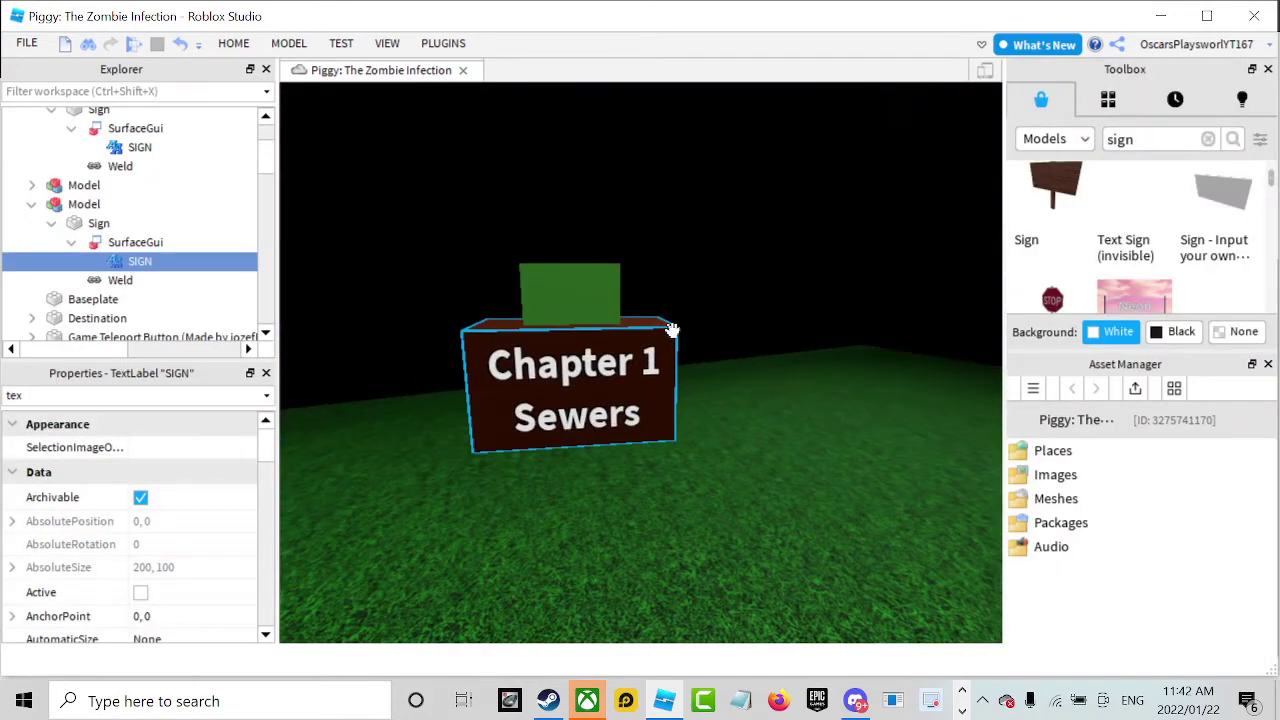
left_click(604, 340)
left_click(234, 43)
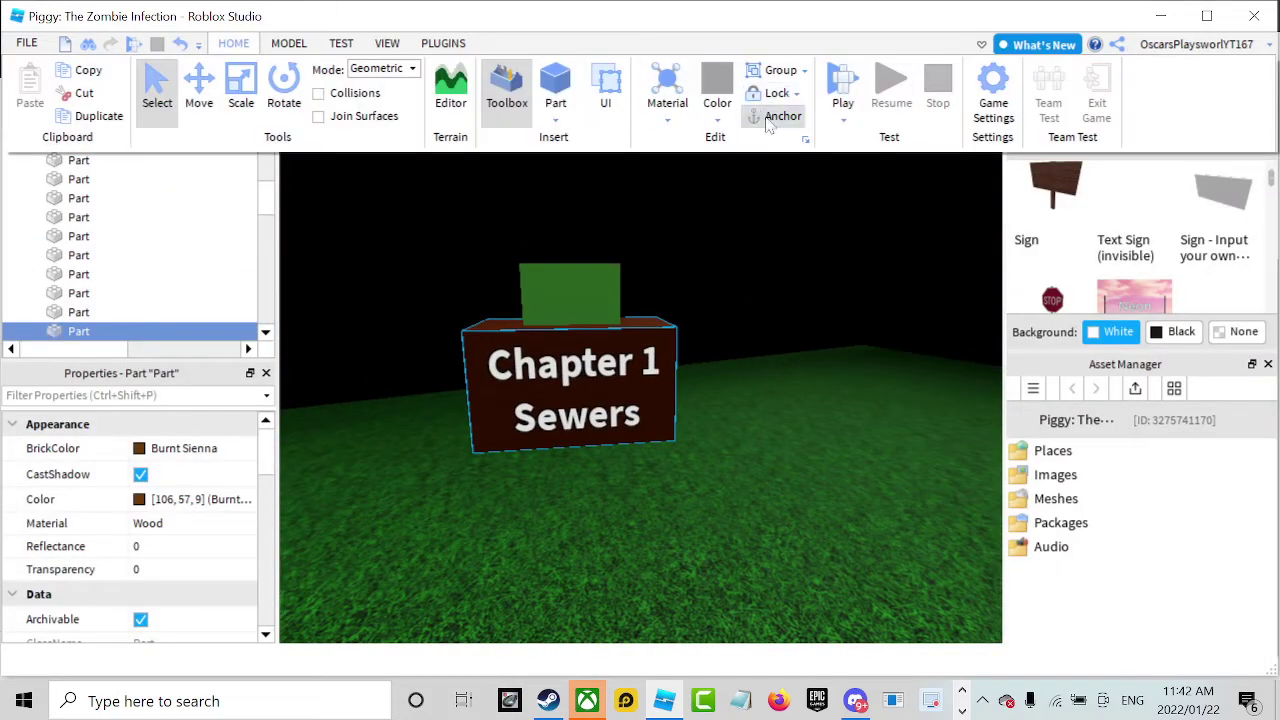
left_click(768, 124)
Show the My Models inventory in the Toolbox.
left_click(781, 249)
key("s")
right_click_drag(781, 249, 781, 249)
key("w")
key("s")
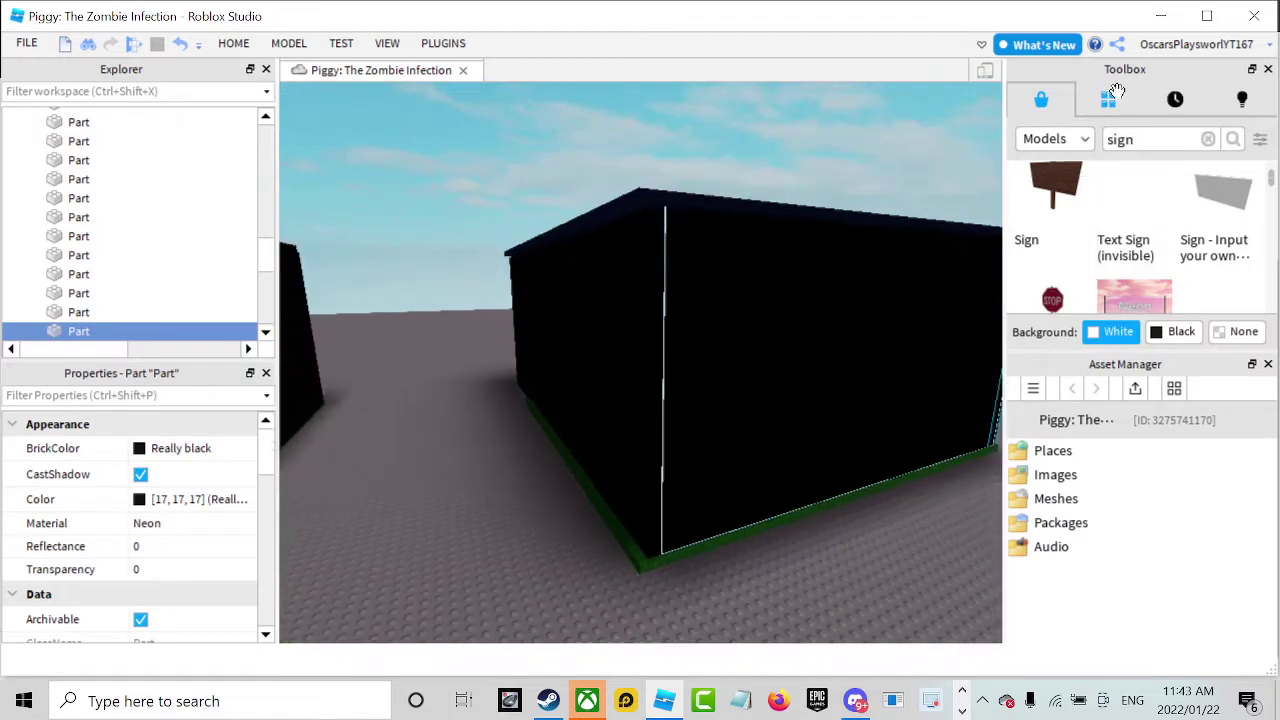
left_click(1108, 99)
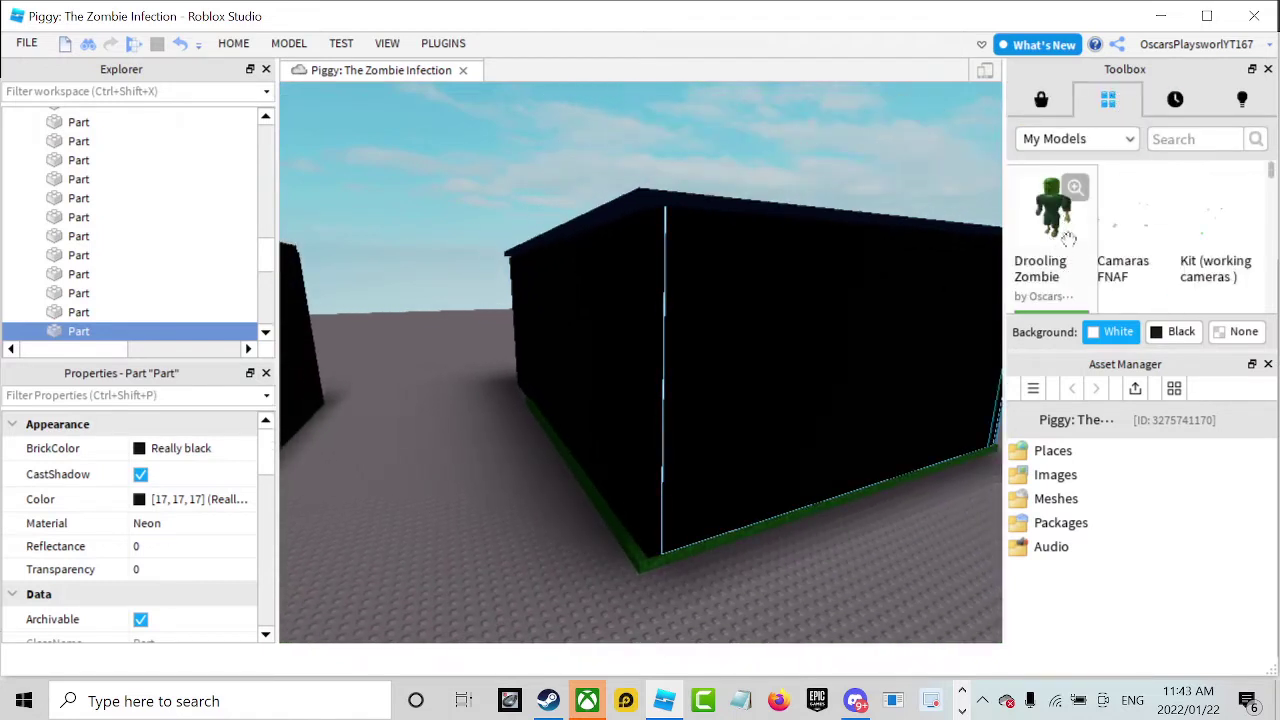
left_click(1158, 141)
type("get my ki")
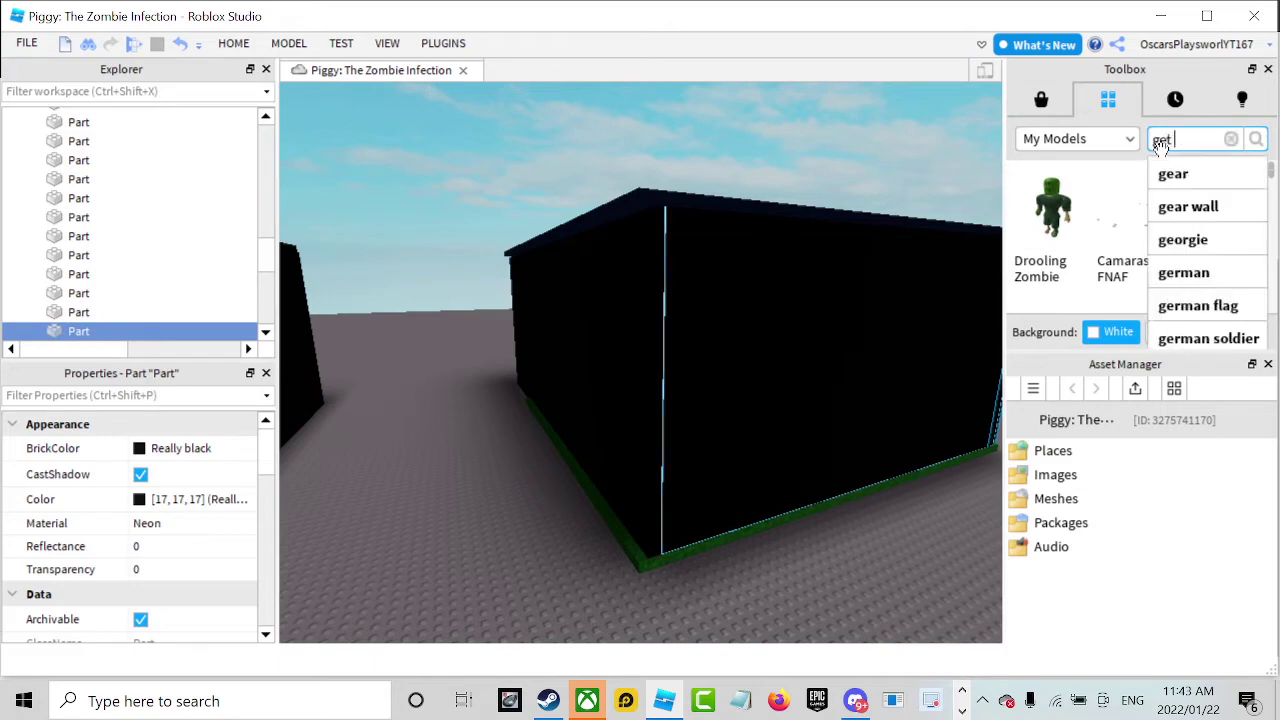
key("BackSpace")
key("BackSpace")
key("BackSpace")
key("BackSpace")
key("BackSpace")
key("BackSpace")
key("BackSpace")
key("BackSpace")
key("BackSpace")
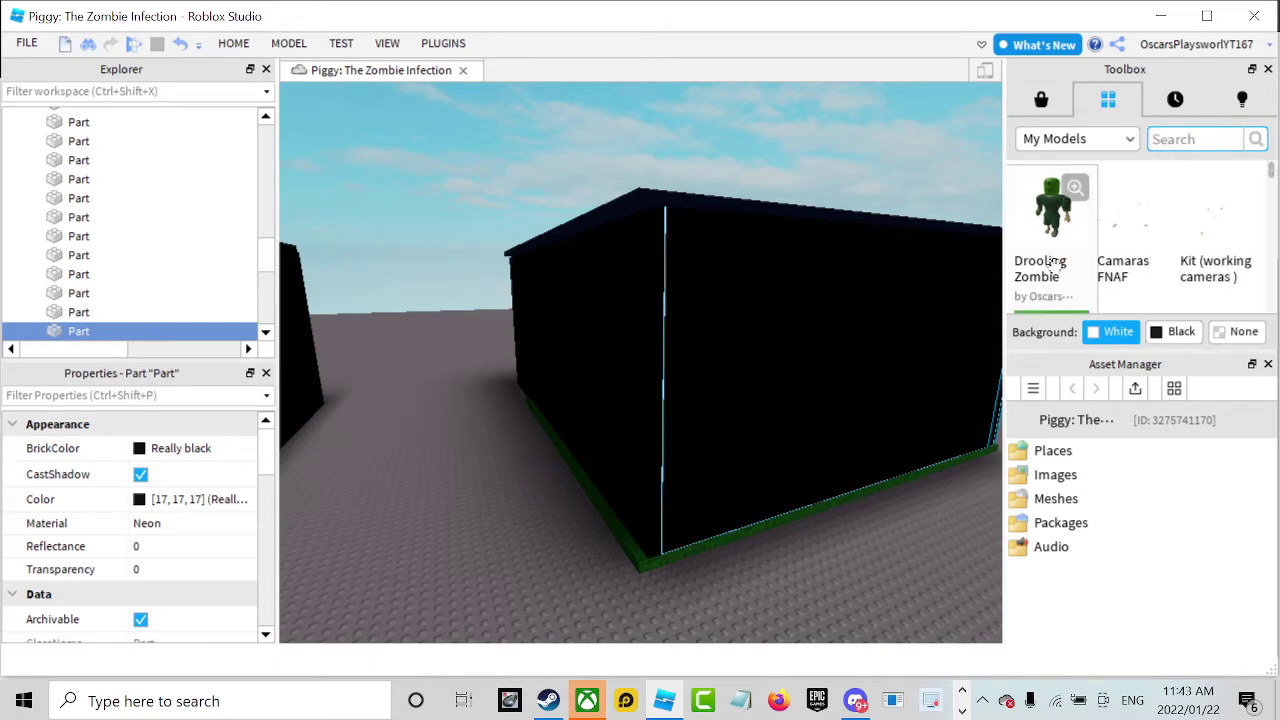
Open the Places folder in the Asset Manager.
right_click_drag(840, 392, 840, 402)
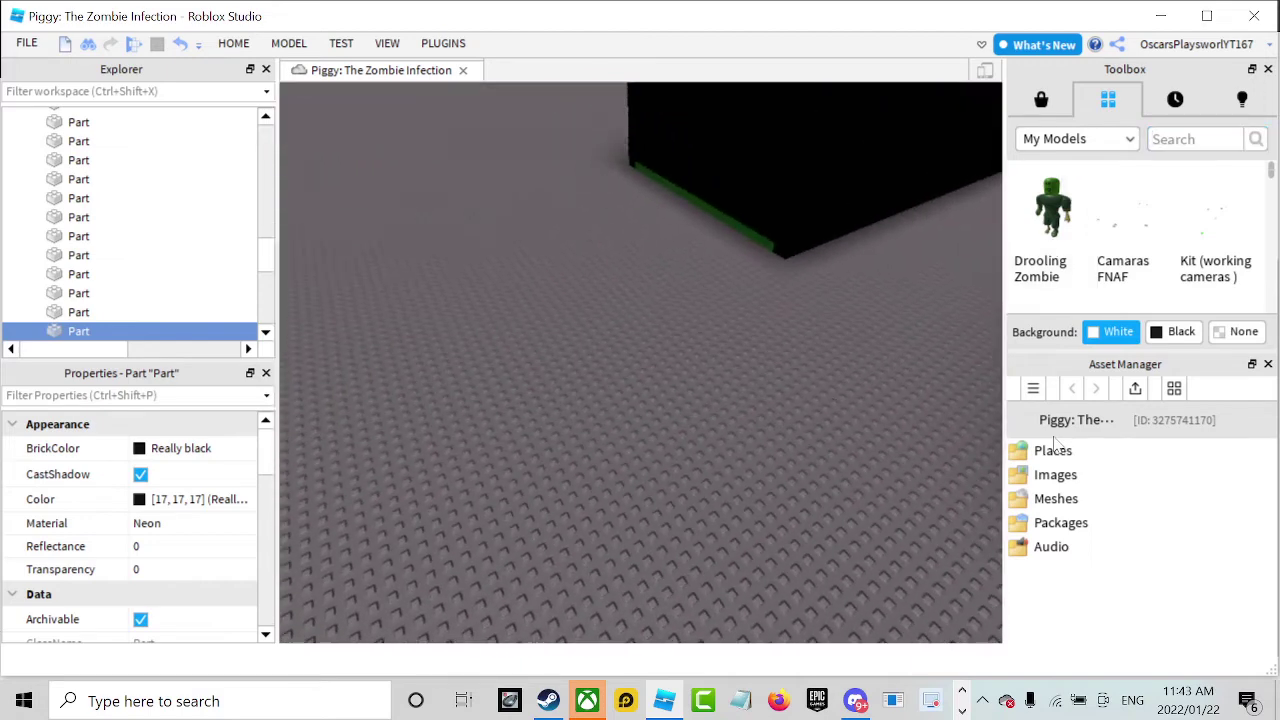
double_click(1067, 456)
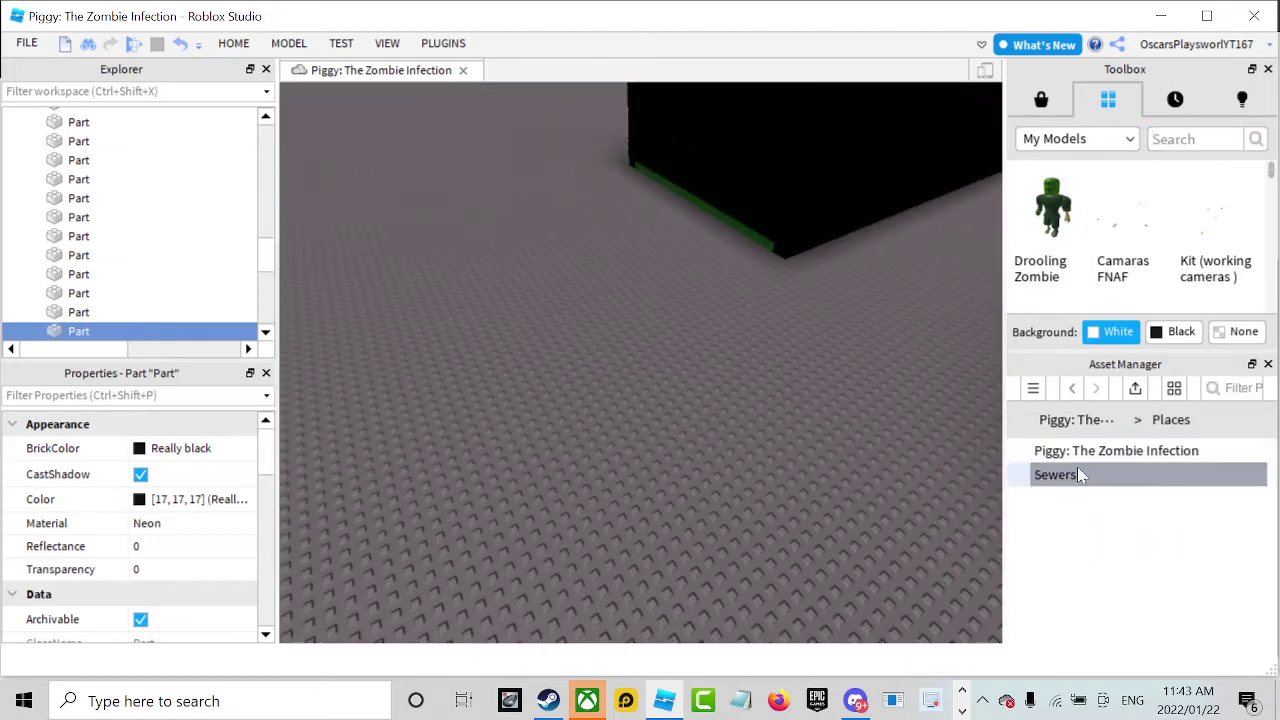
Open the asset configuration of the Drooling Zombie model and allow copying.
left_click(1075, 205)
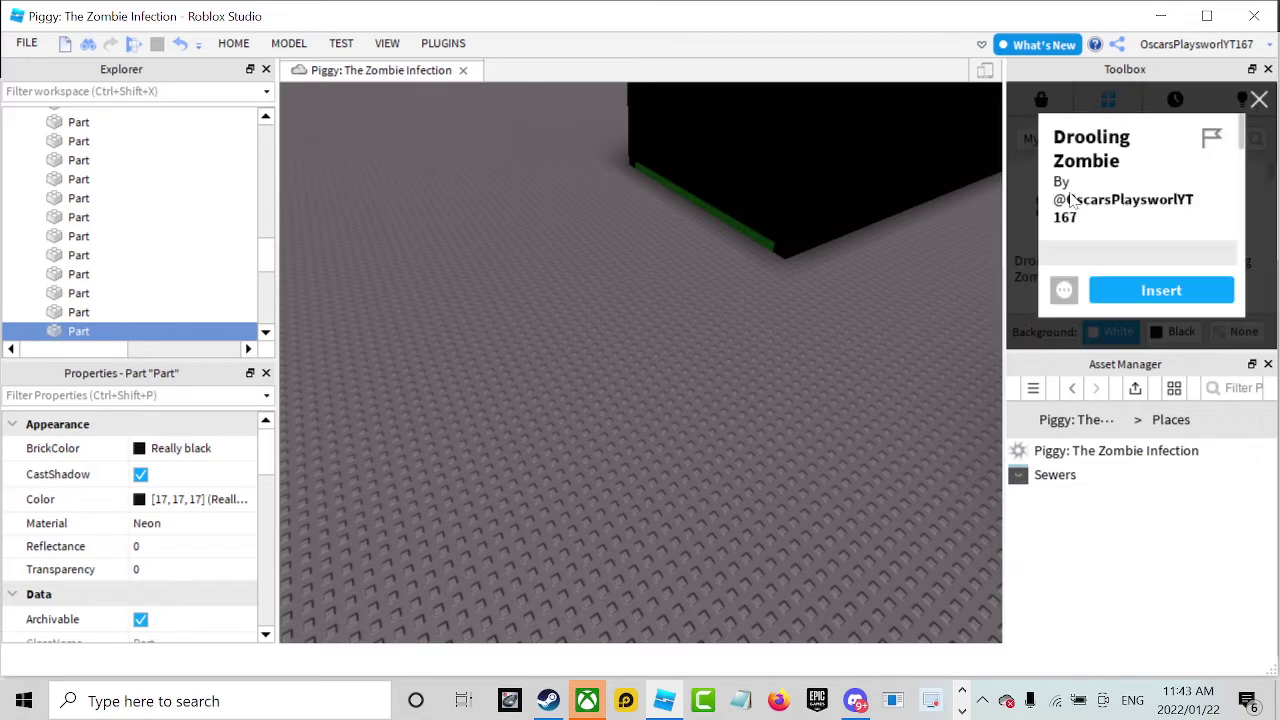
left_click(1066, 296)
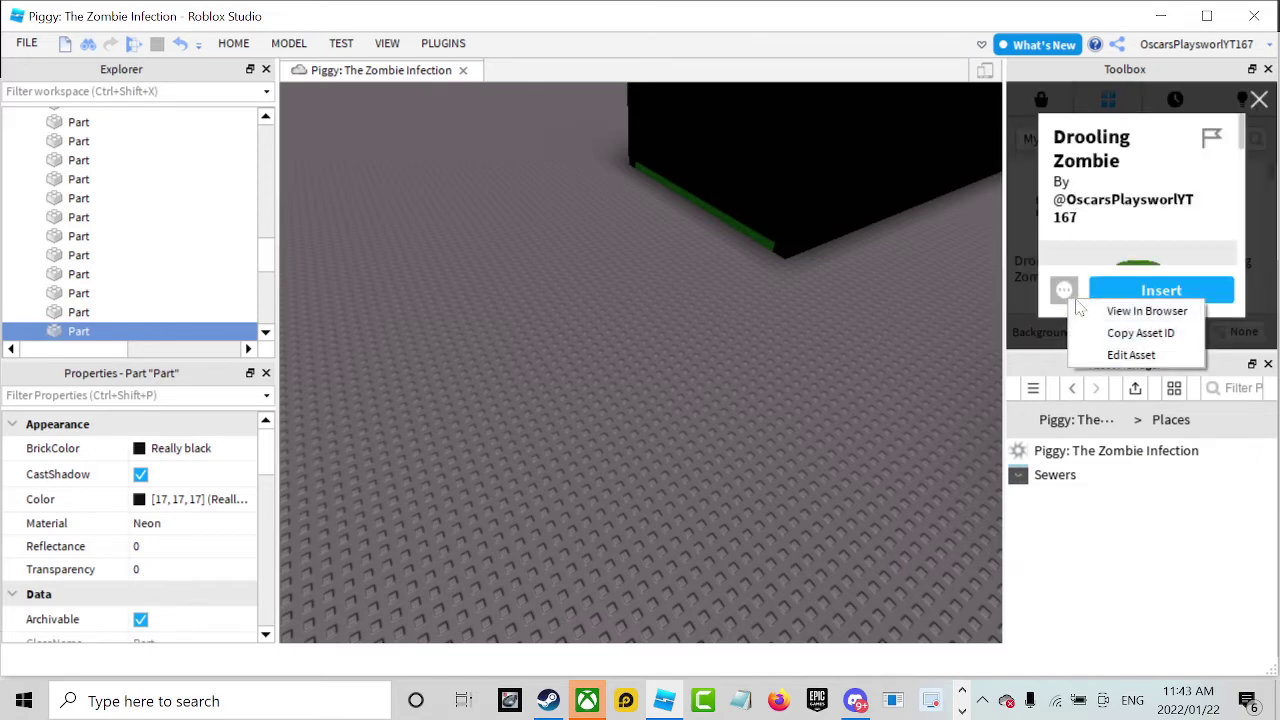
left_click(1130, 355)
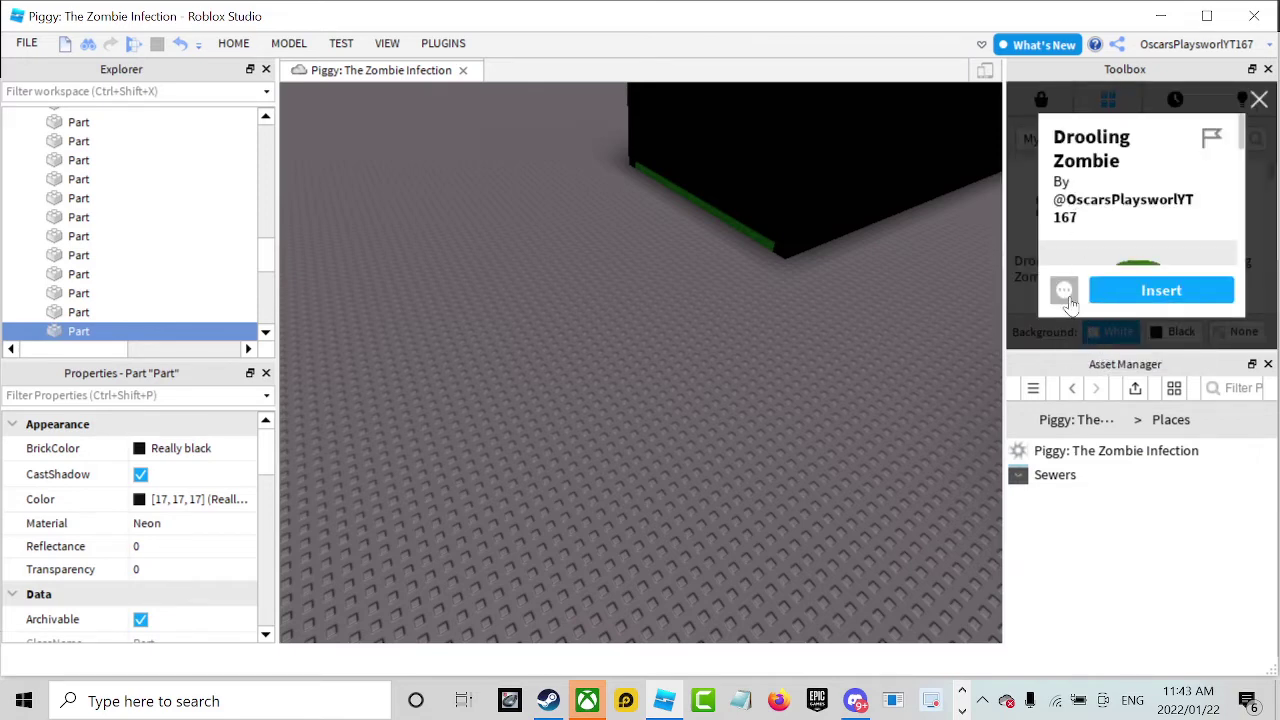
scroll(495, 300, "down", 3)
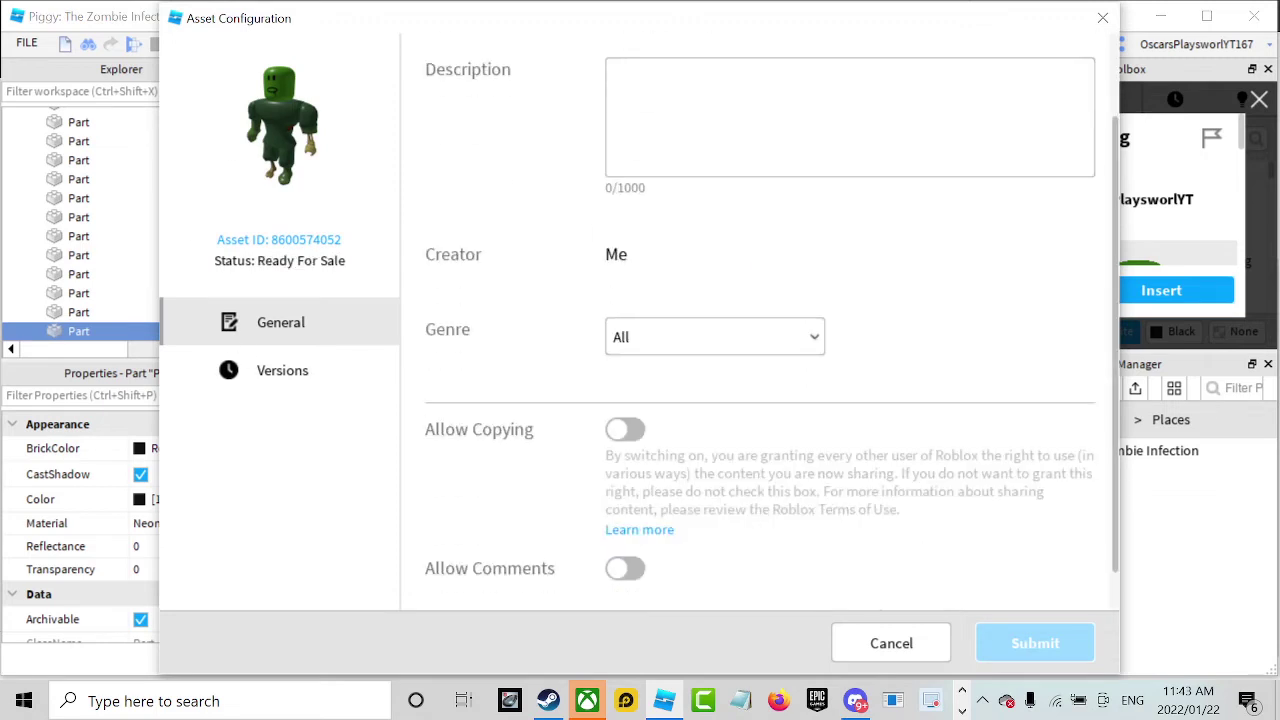
left_click(632, 381)
Retitle the Drooling Zombie asset as "Zombied Alfls".
scroll(886, 449, "up", 3)
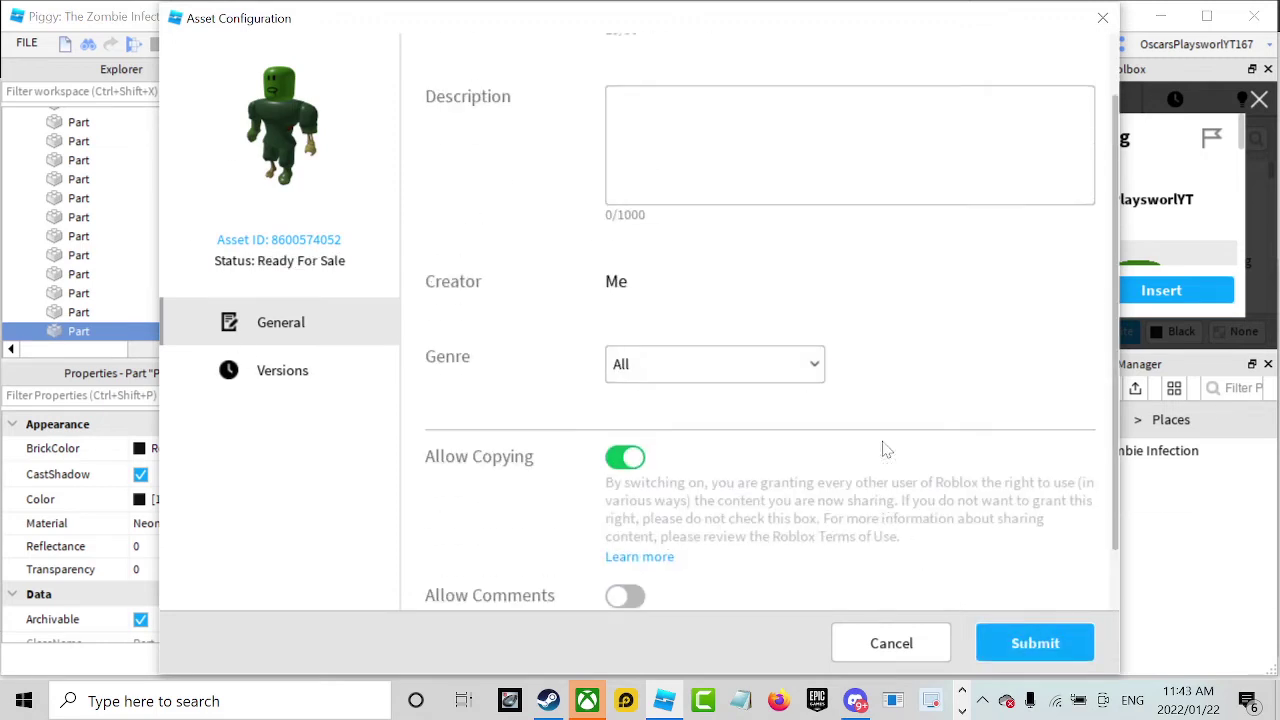
left_click_drag(722, 78, 410, 92)
key("BackSpace")
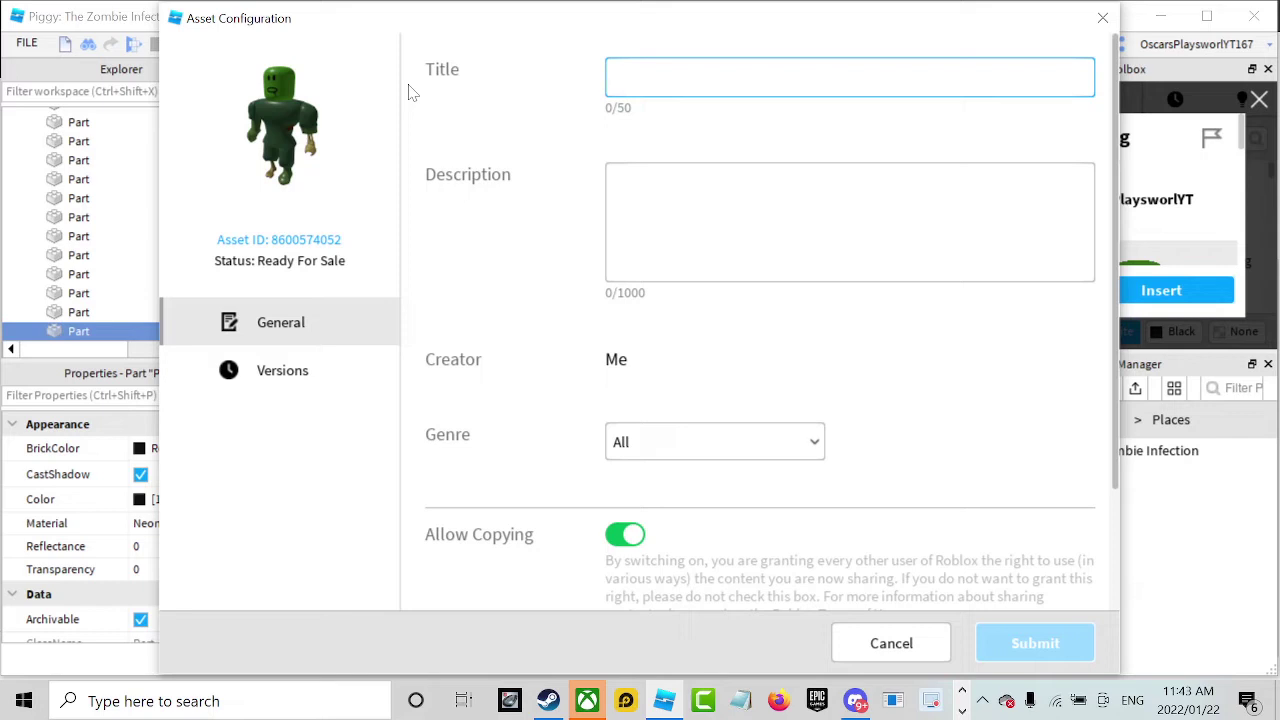
type("Zombied")
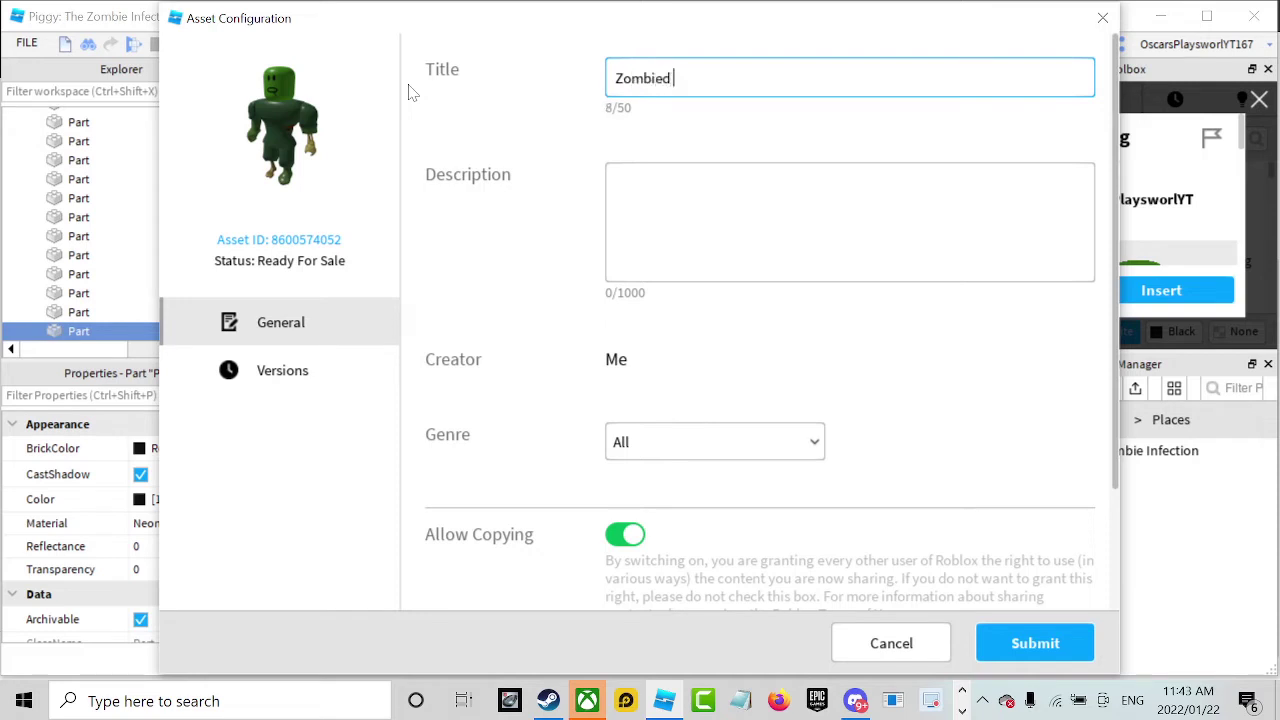
type("Alfls")
Enter the asset description "u can add stuff on him as long as it doesnt break him".
left_click(616, 182)
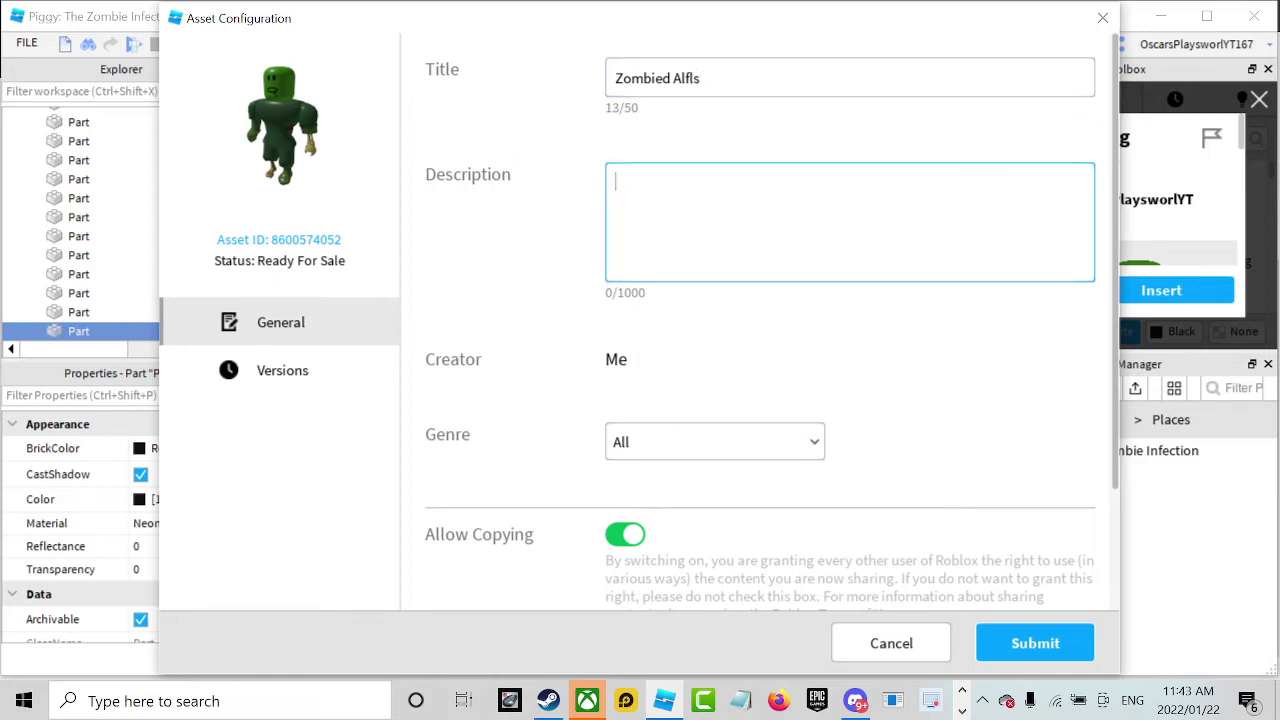
type("u can add stuff")
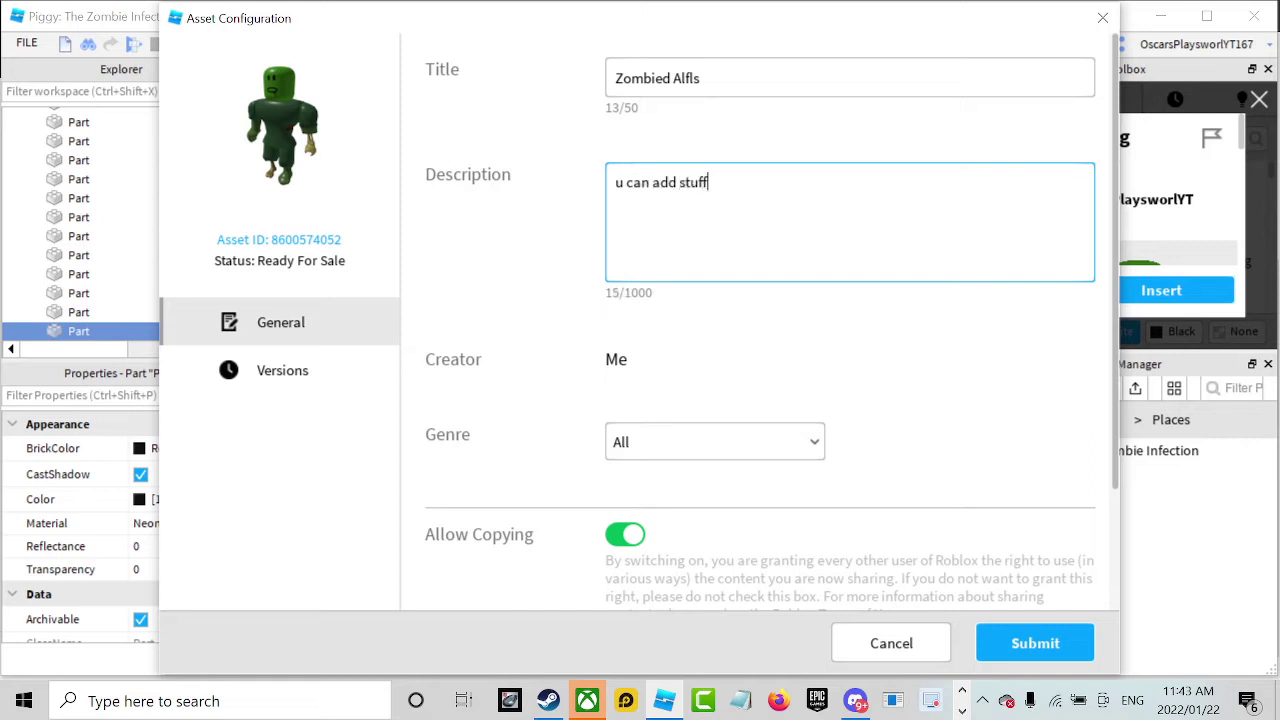
type(" on him as long ")
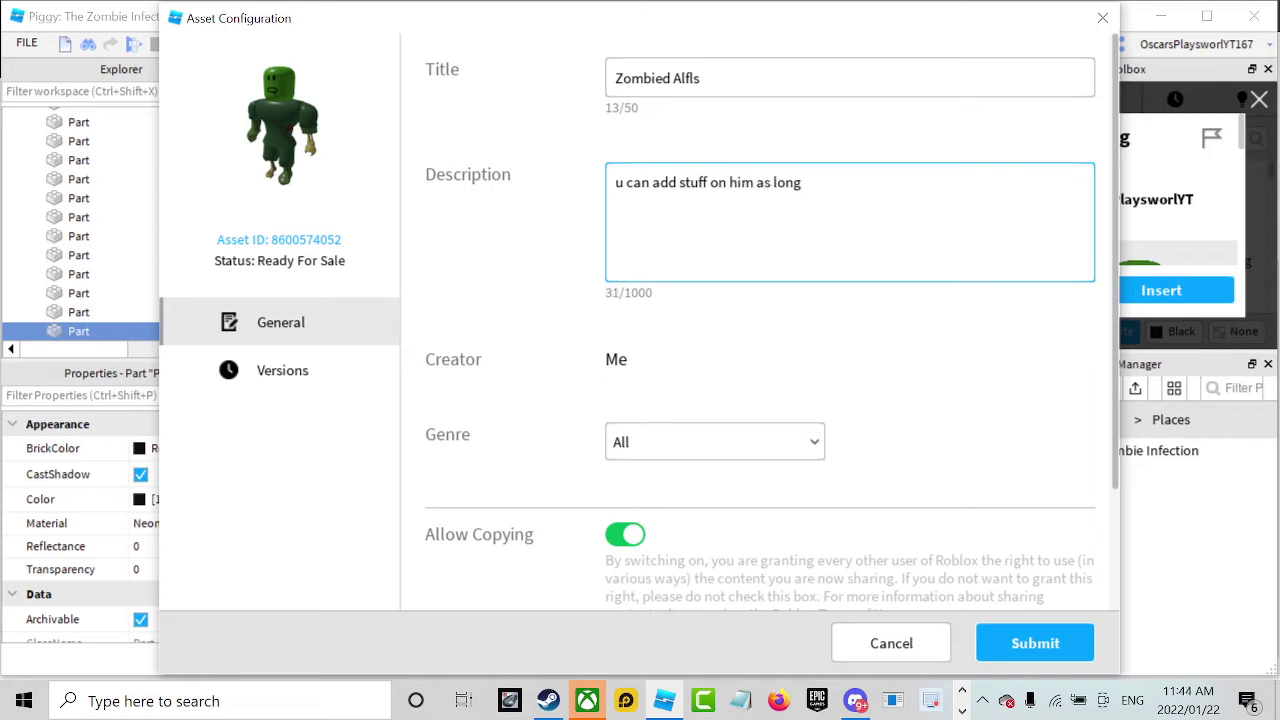
type("as it doesnt bri")
type("eak him")
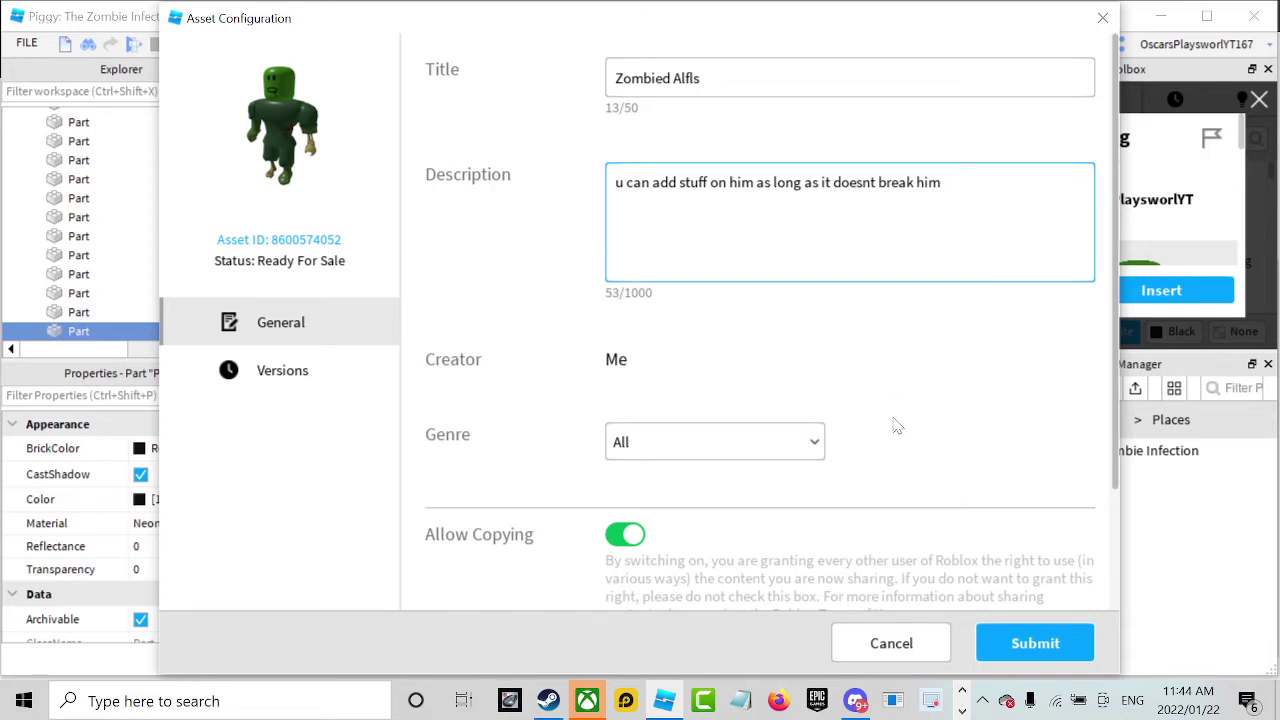
left_click(766, 442)
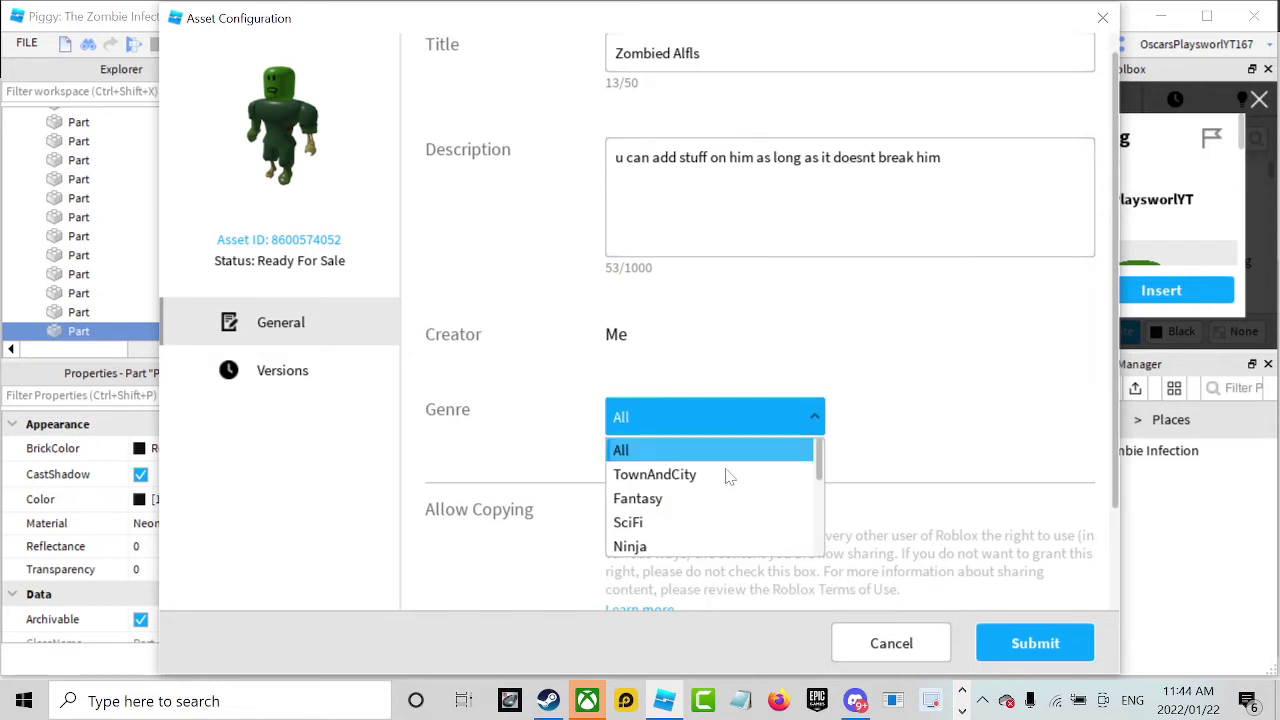
scroll(702, 505, "down", 2)
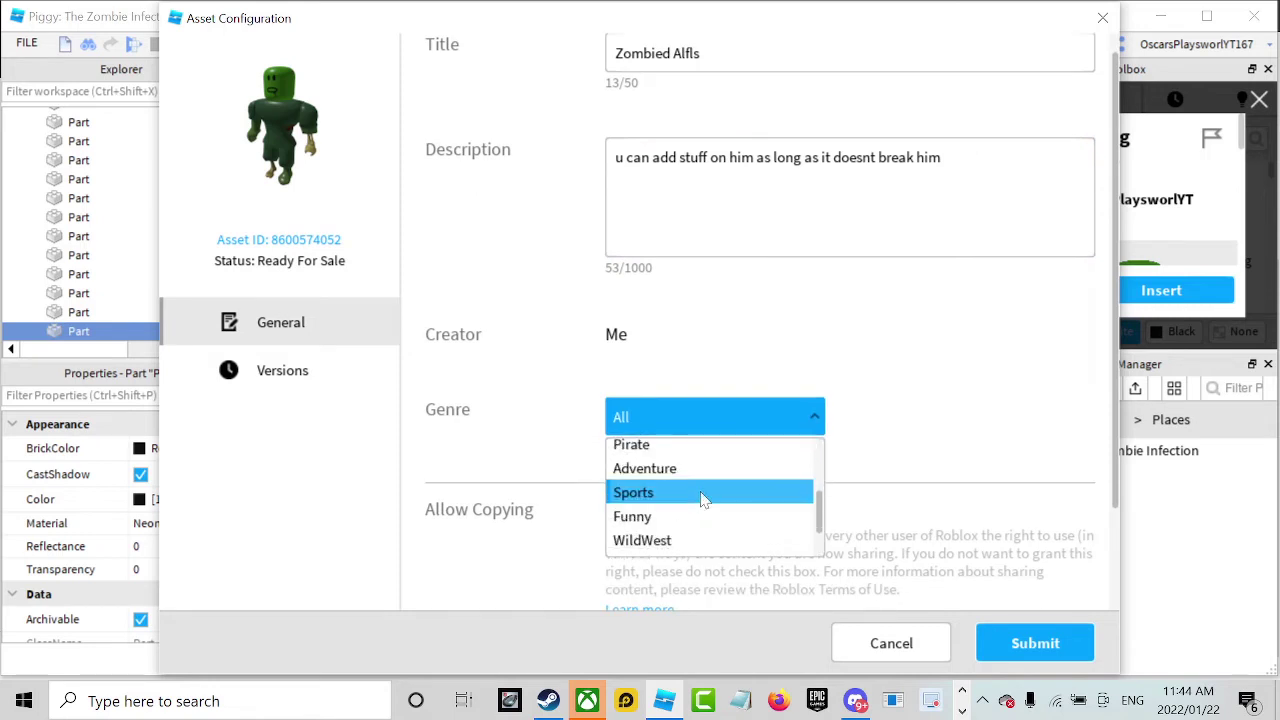
scroll(706, 477, "down", 1)
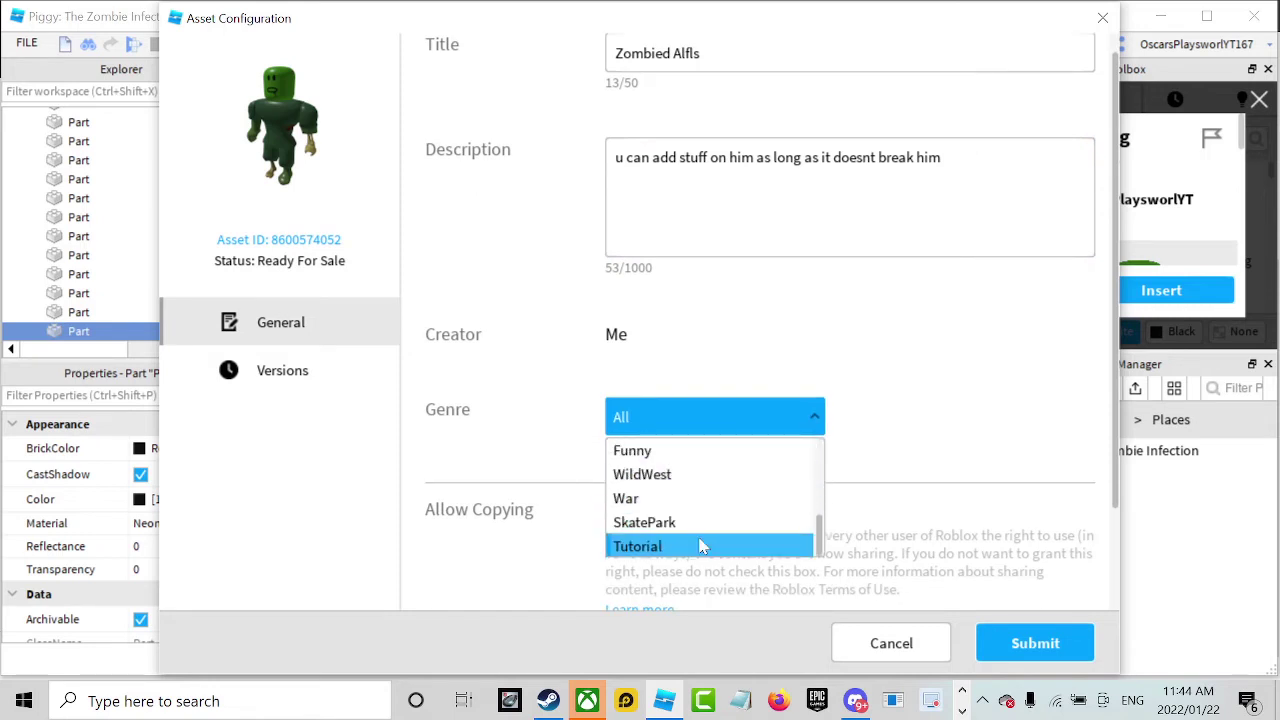
left_click(700, 522)
Set the asset's genre to Tutorial, submit the configuration and close it.
left_click(712, 418)
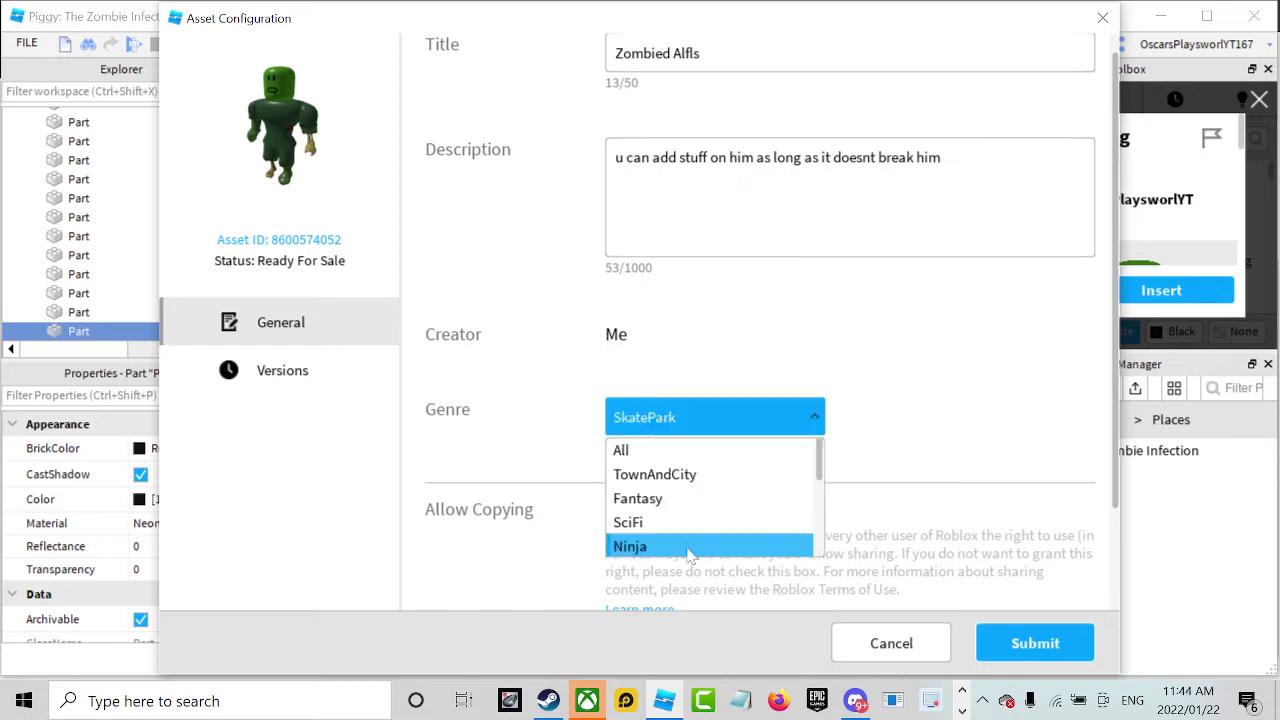
scroll(688, 545, "down", 2)
scroll(688, 545, "down", 1)
left_click(688, 545)
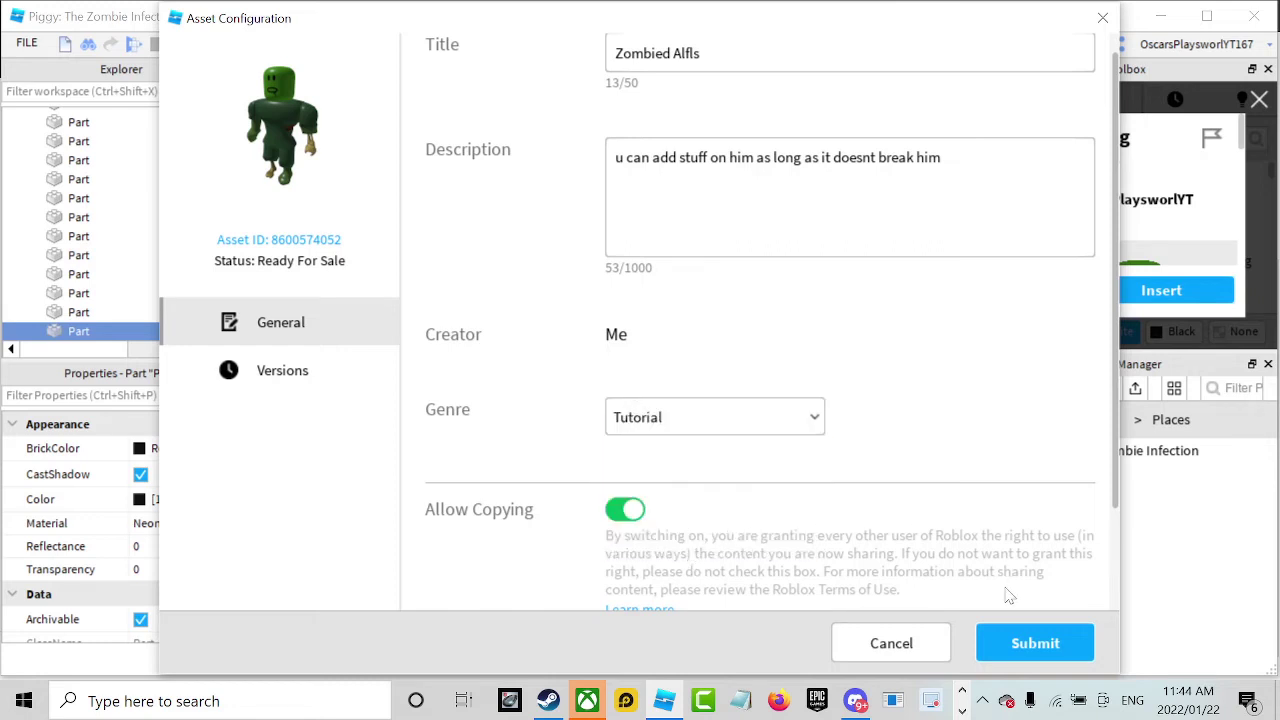
left_click(1027, 645)
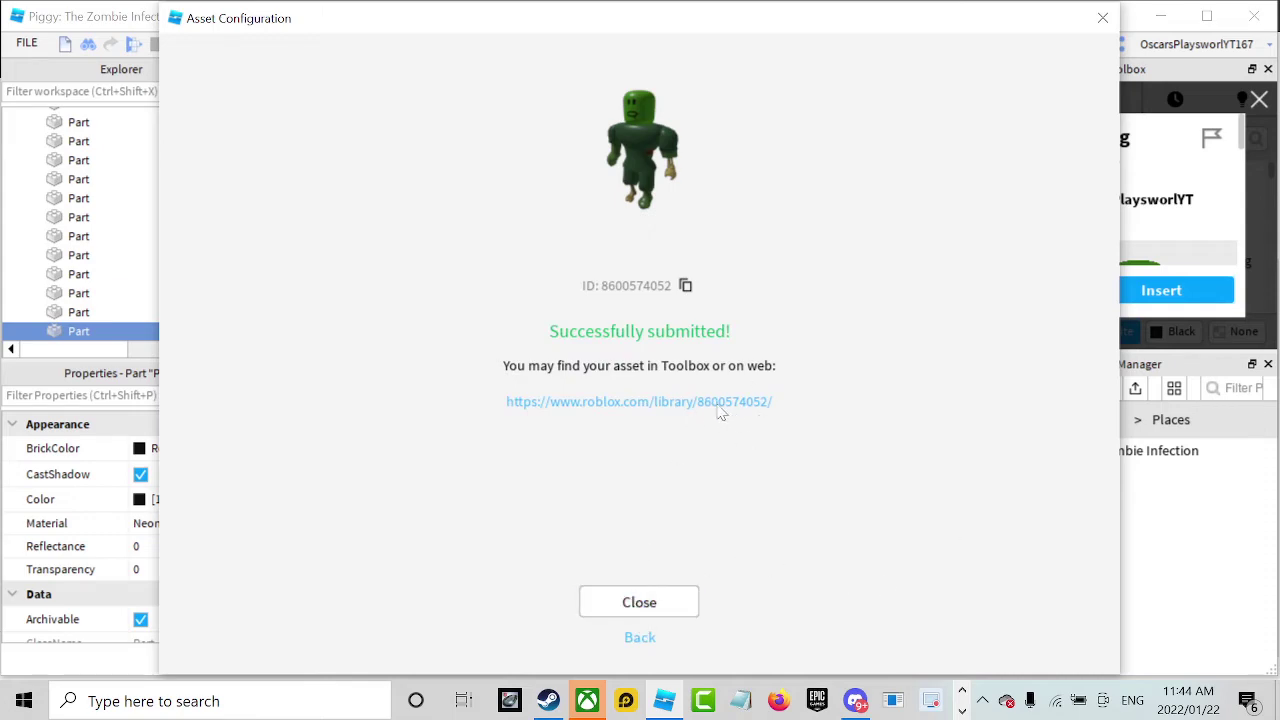
left_click(615, 602)
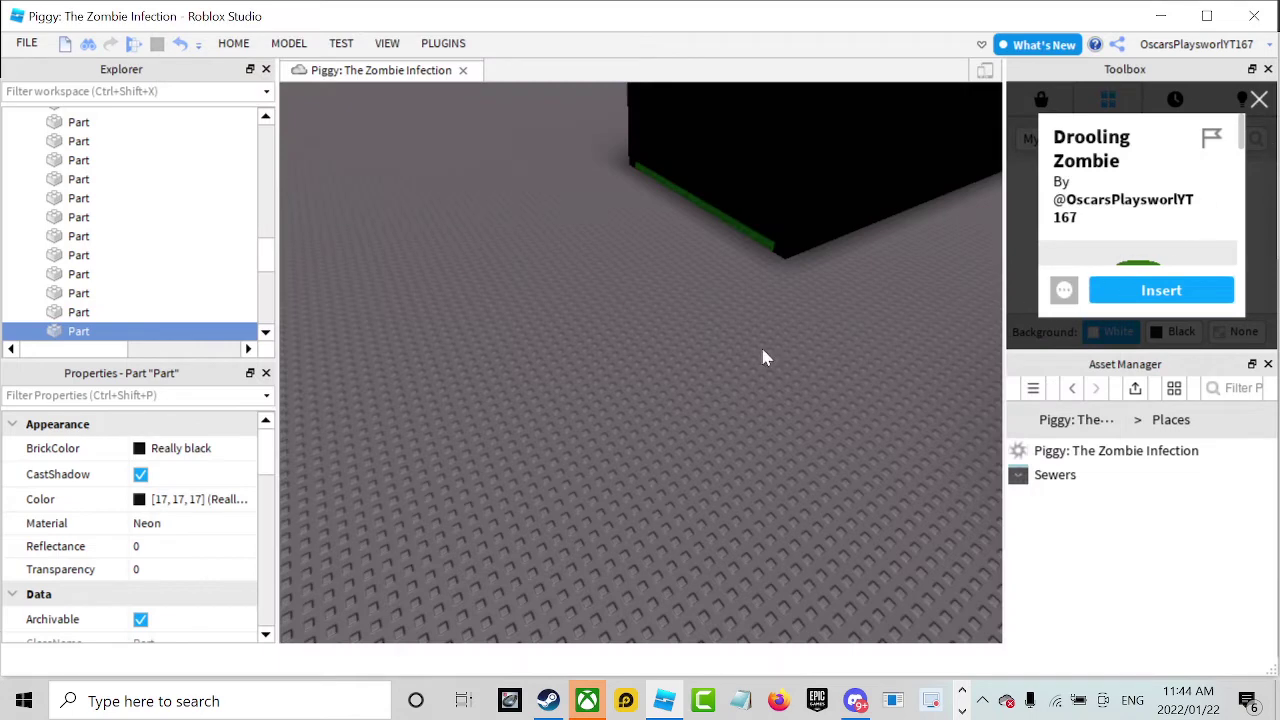
Look over the black house in the lobby from outside, above and inside.
key("f")
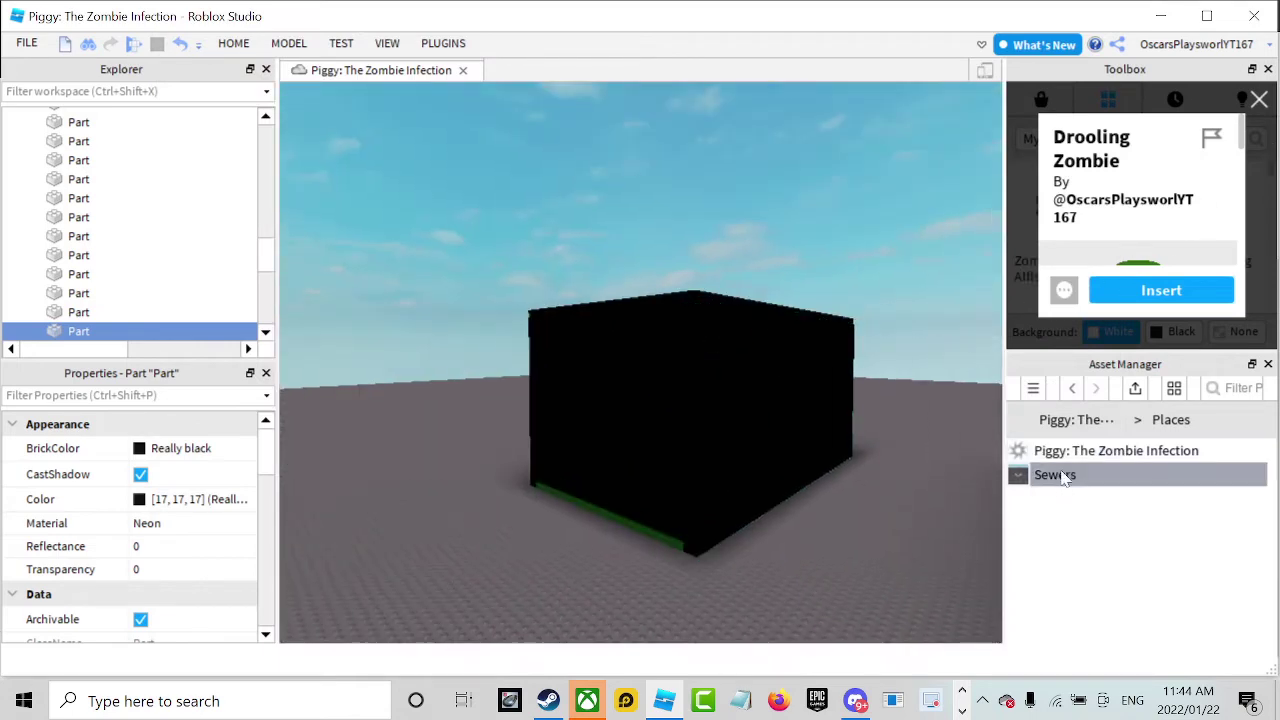
left_click(1043, 479)
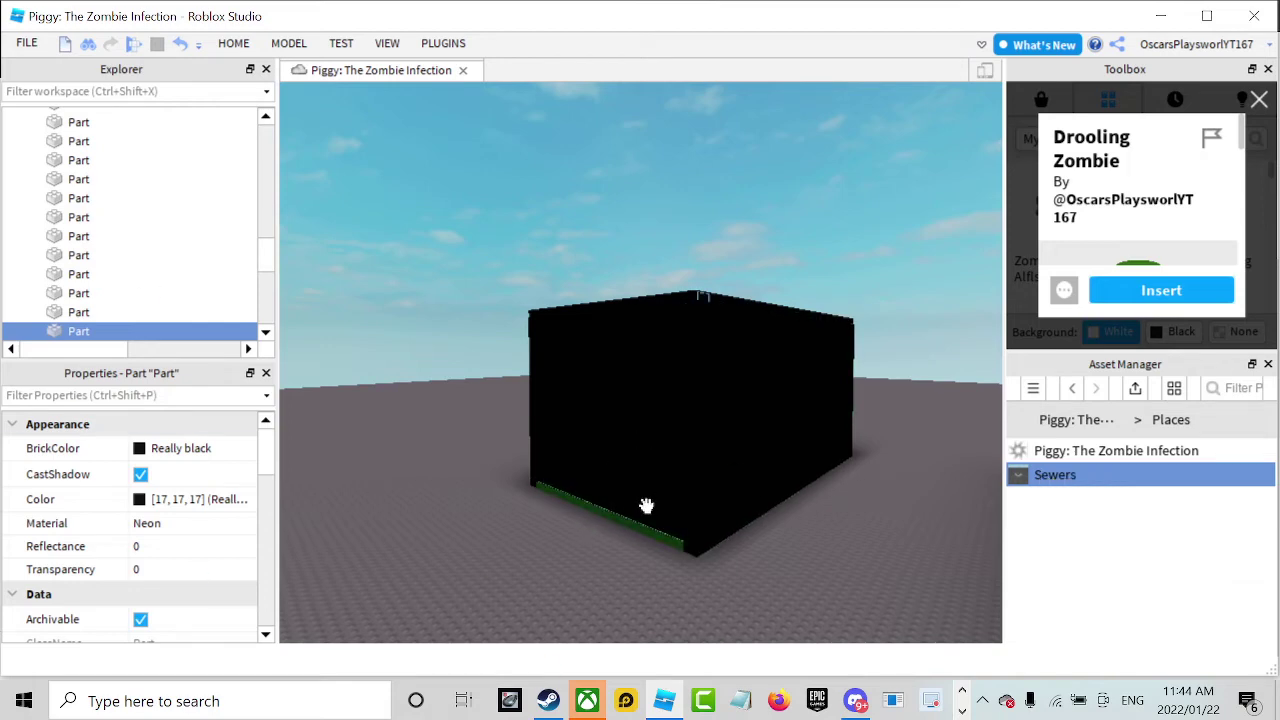
right_click_drag(897, 514, 971, 437)
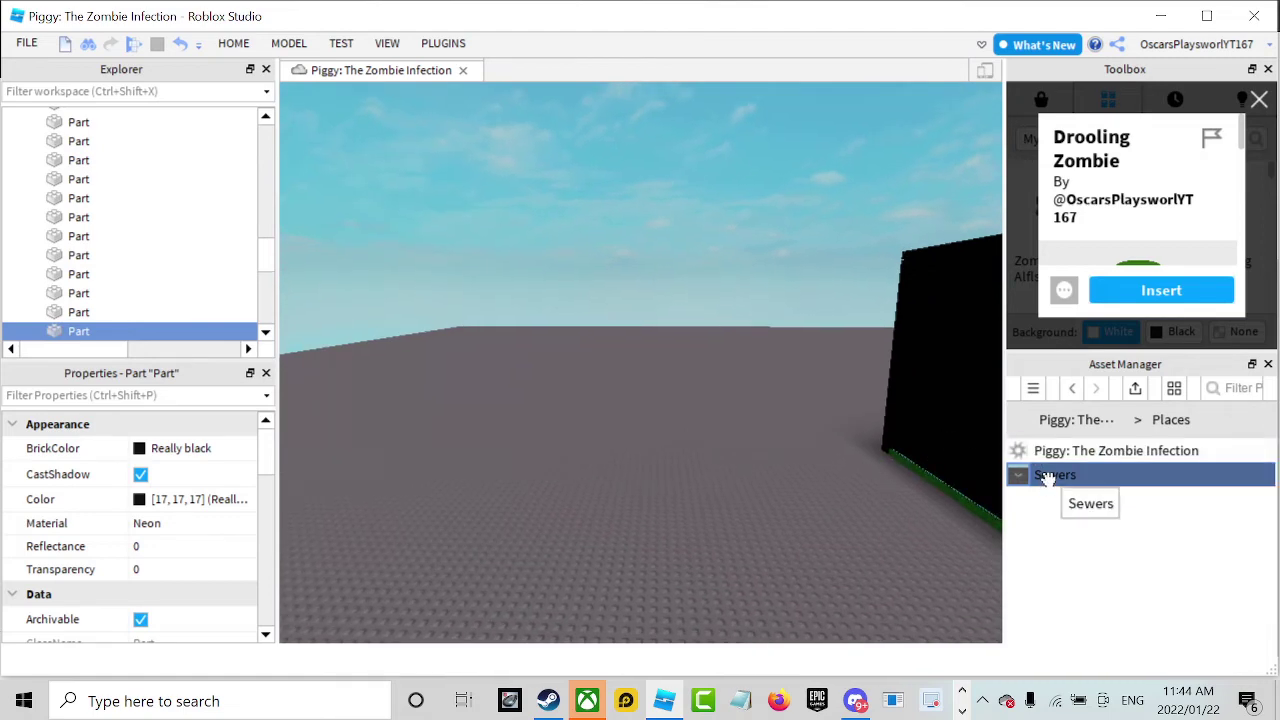
scroll(866, 477, "down", 5)
right_click_drag(869, 486, 856, 517)
scroll(867, 477, "up", 3)
scroll(867, 478, "up", 2)
scroll(861, 490, "up", 1)
scroll(858, 514, "down", 4)
scroll(778, 396, "up", 3)
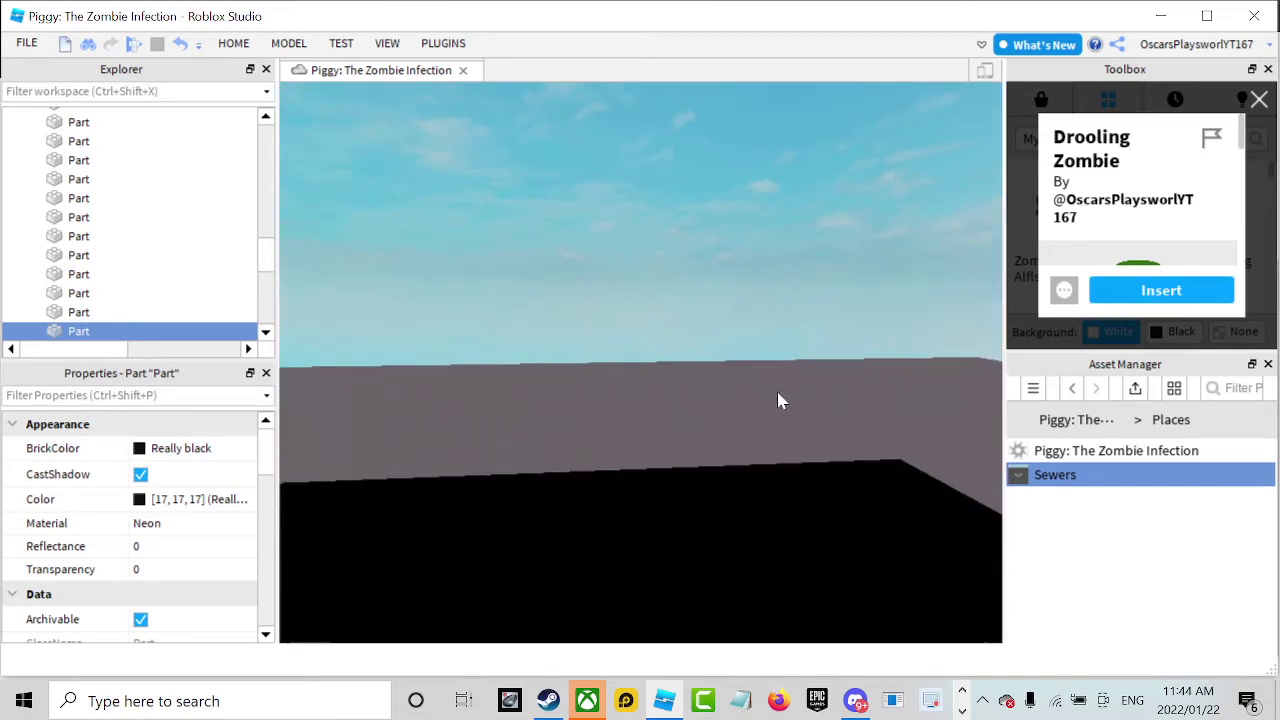
right_click_drag(780, 396, 812, 391)
scroll(809, 389, "up", 4)
scroll(809, 389, "up", 4)
scroll(812, 391, "up", 1)
right_click_drag(638, 322, 614, 330)
scroll(614, 330, "up", 3)
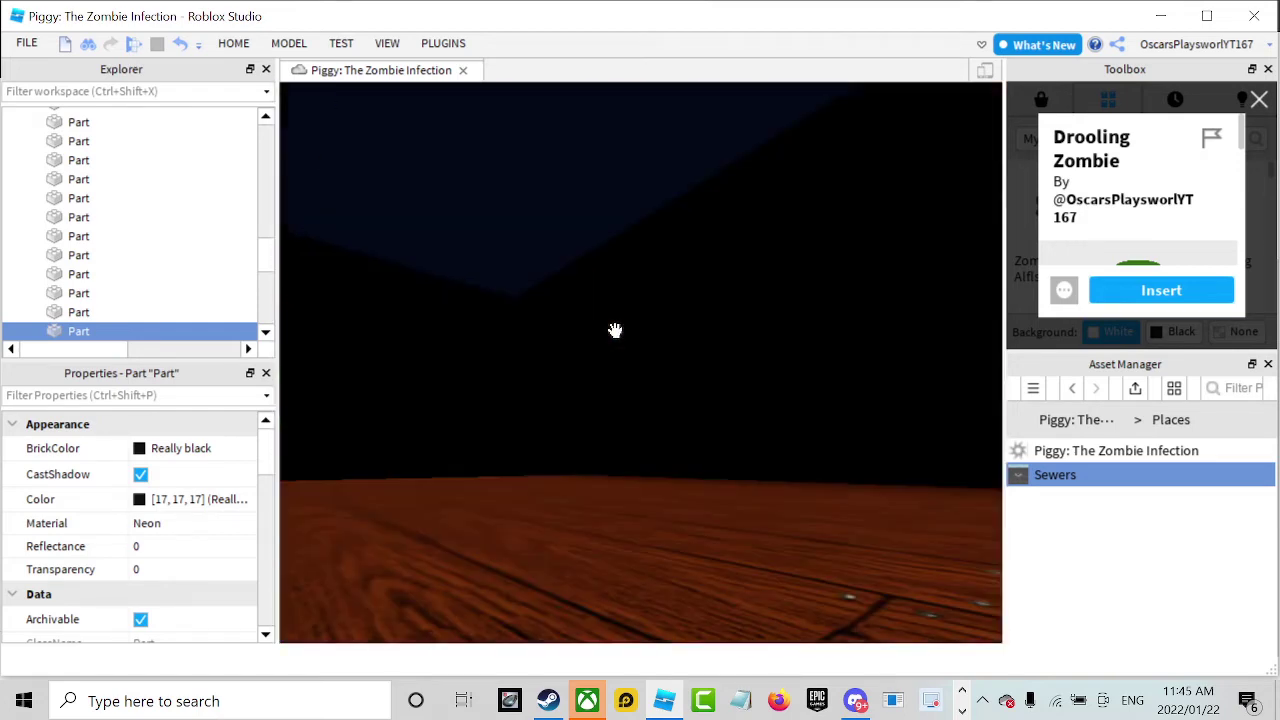
Open the Sewers place from the game's places and switch to its new Studio window.
right_click(1117, 475)
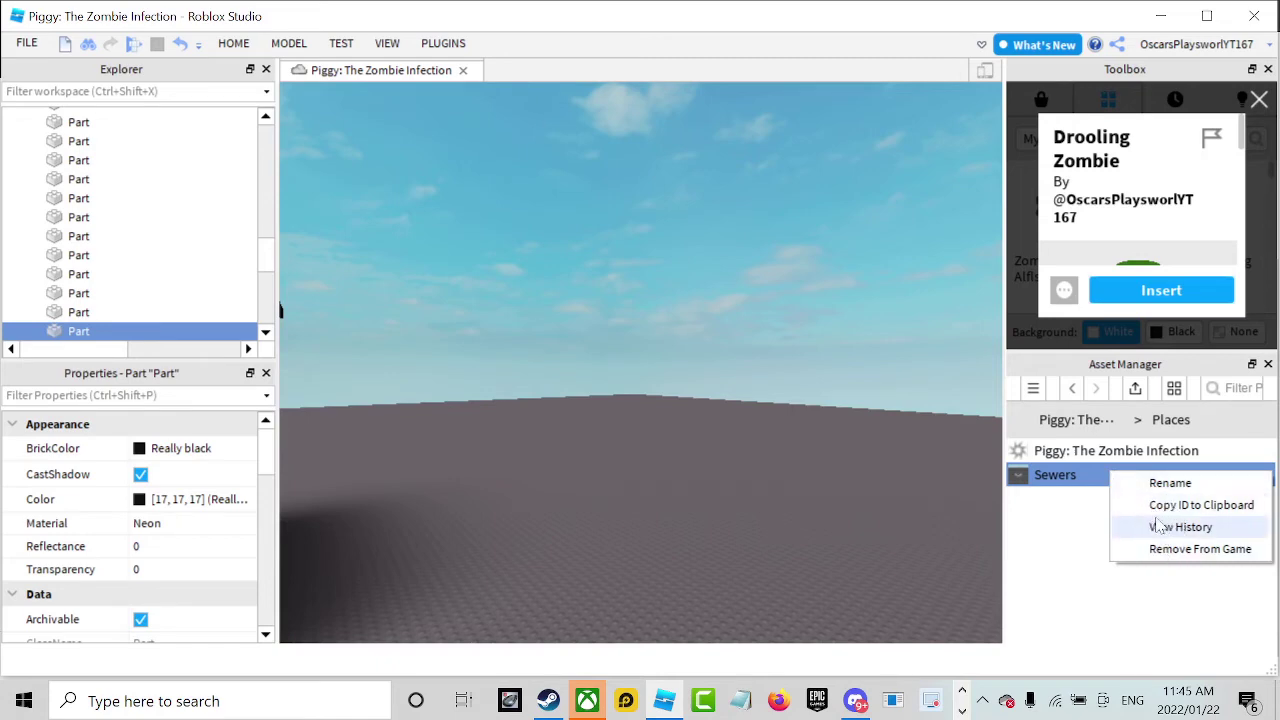
left_click(1103, 485)
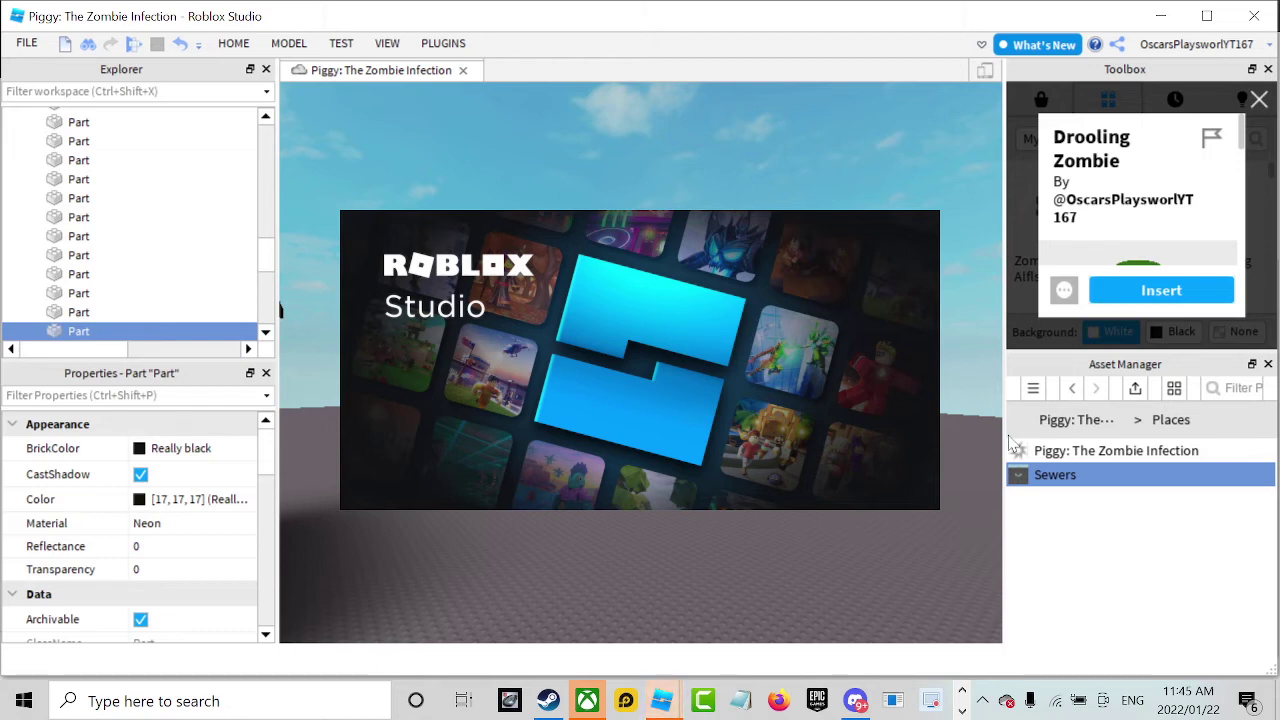
left_click(667, 712)
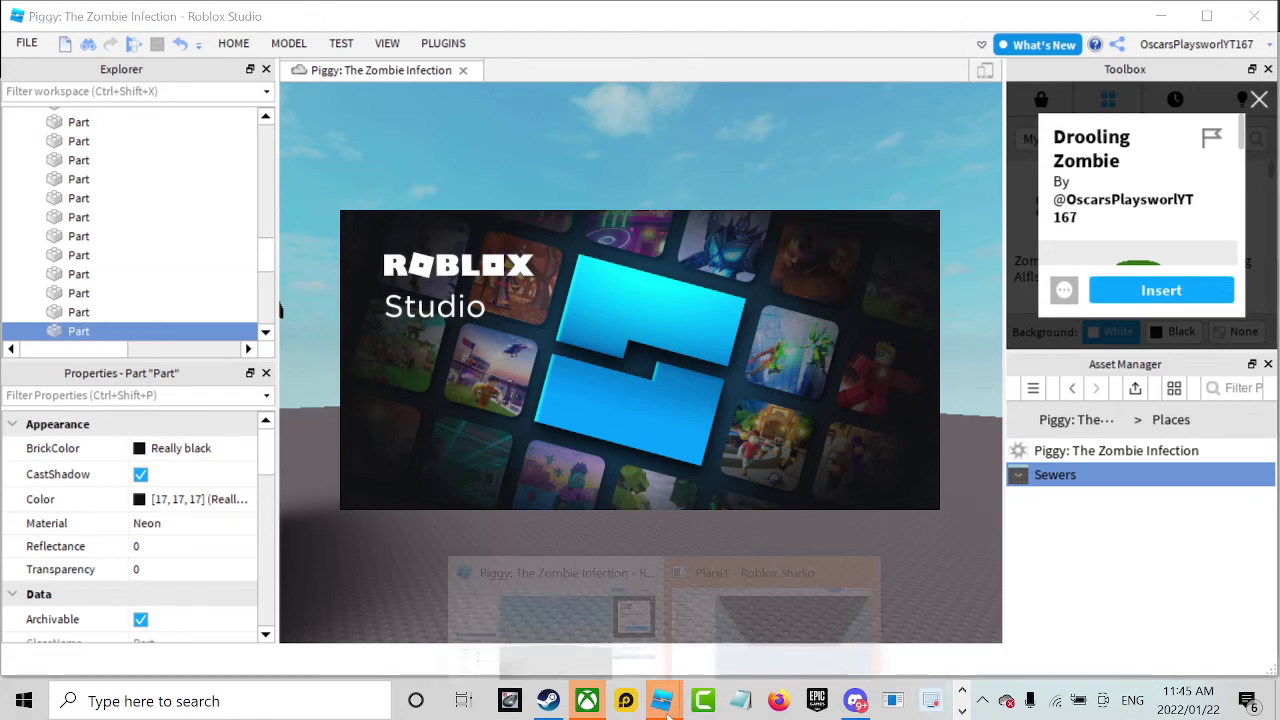
left_click(757, 608)
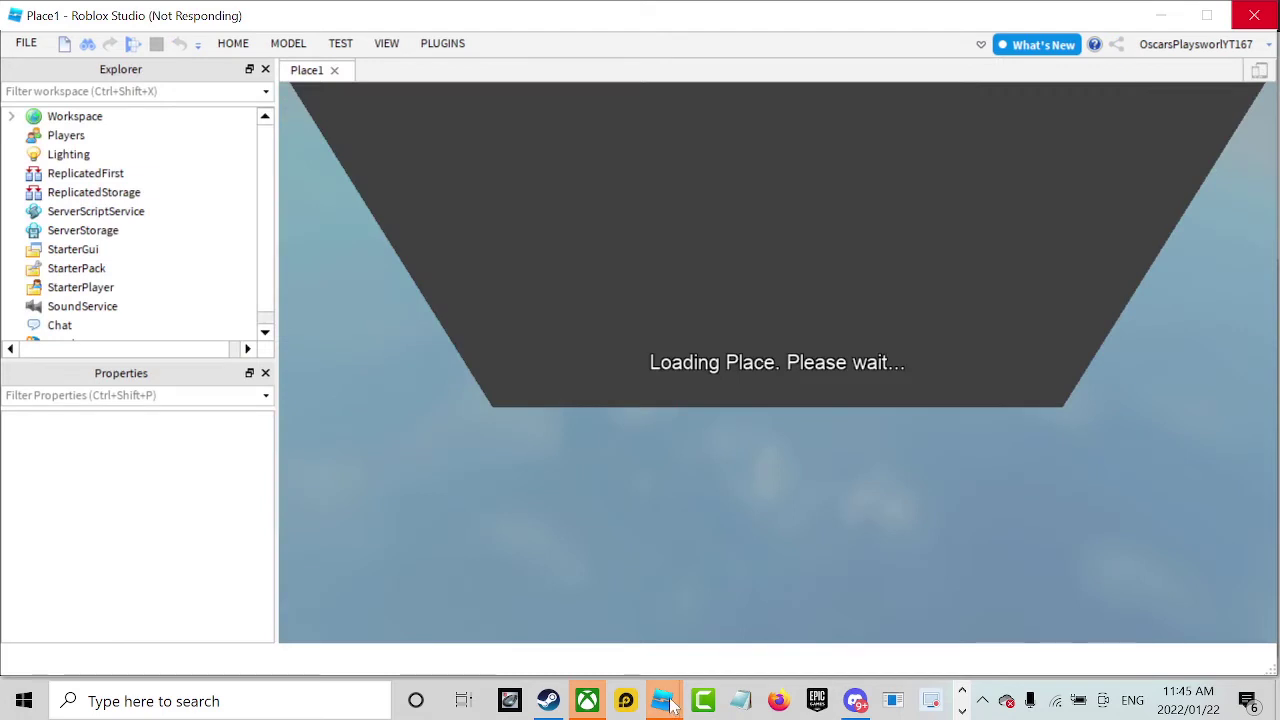
mouse_move(672, 706)
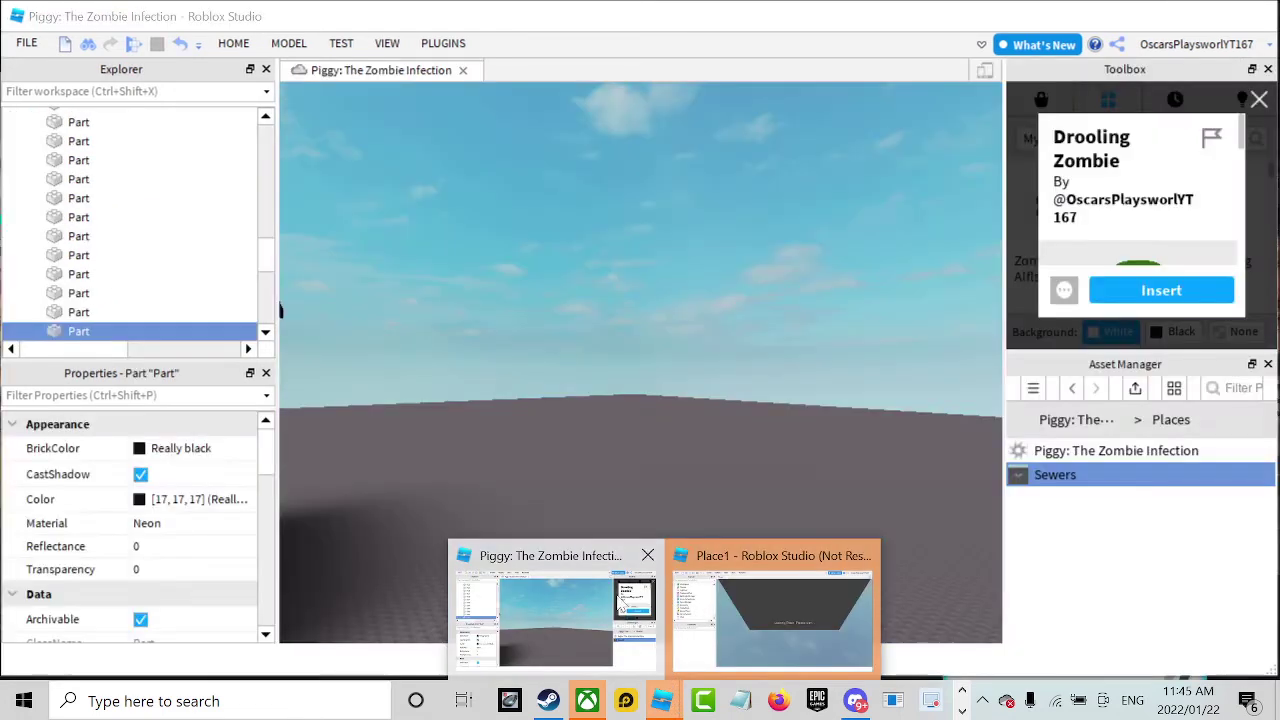
left_click(731, 595)
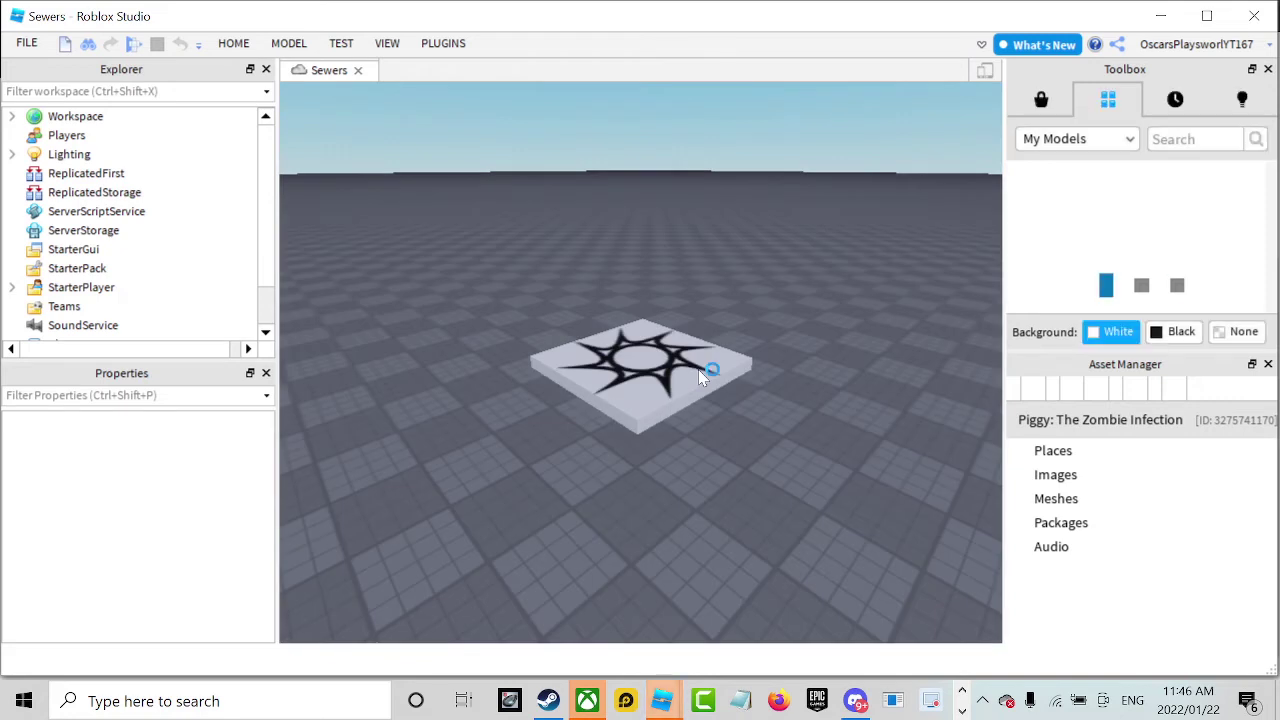
Insert the Zombied Alfls model into the Sewers place and view it from the front.
right_click_drag(691, 363, 691, 363)
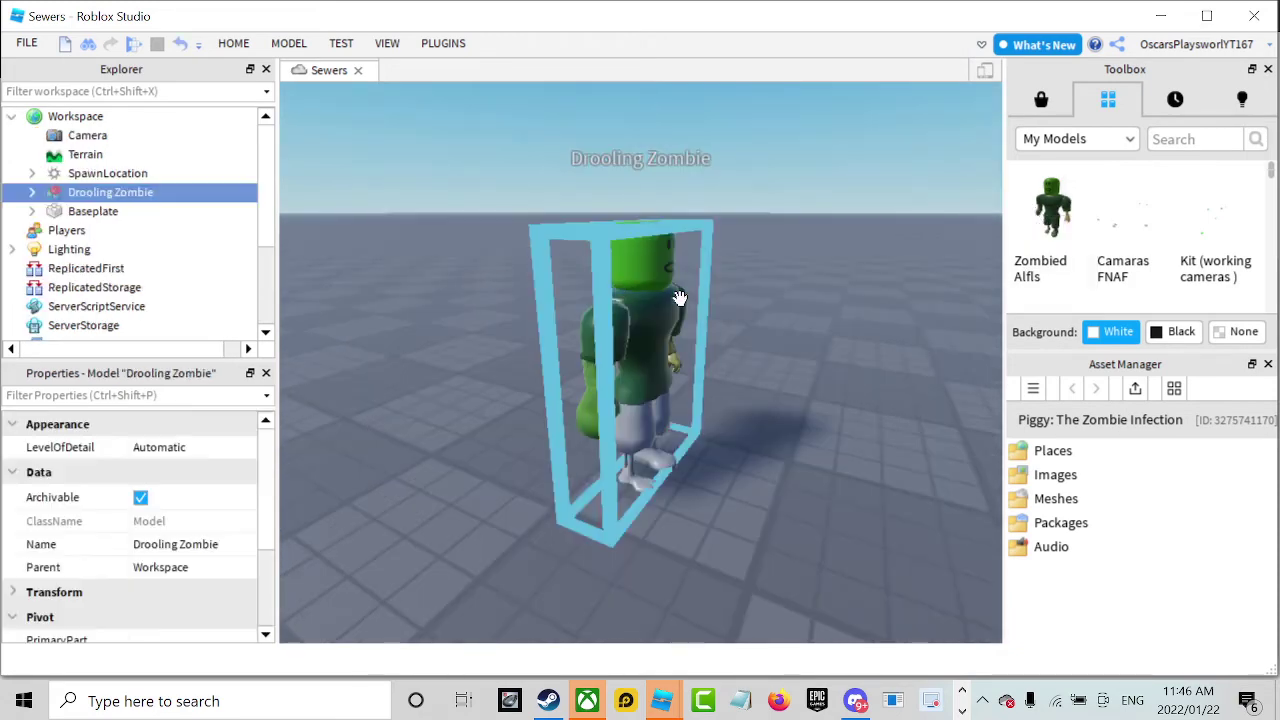
right_click_drag(679, 298, 680, 298)
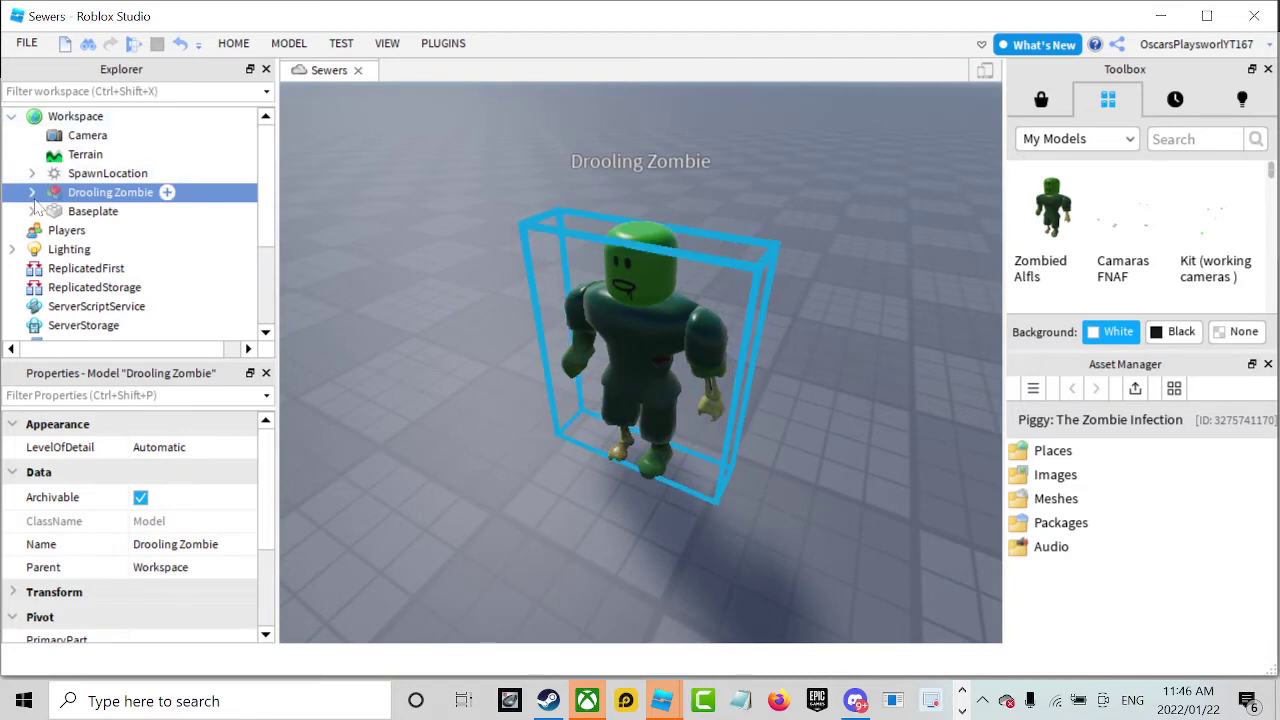
Examine the Drooling Zombie model's contents, including its Animate script, HumanoidRootPart and Head.
left_click(31, 192)
scroll(84, 228, "down", 1)
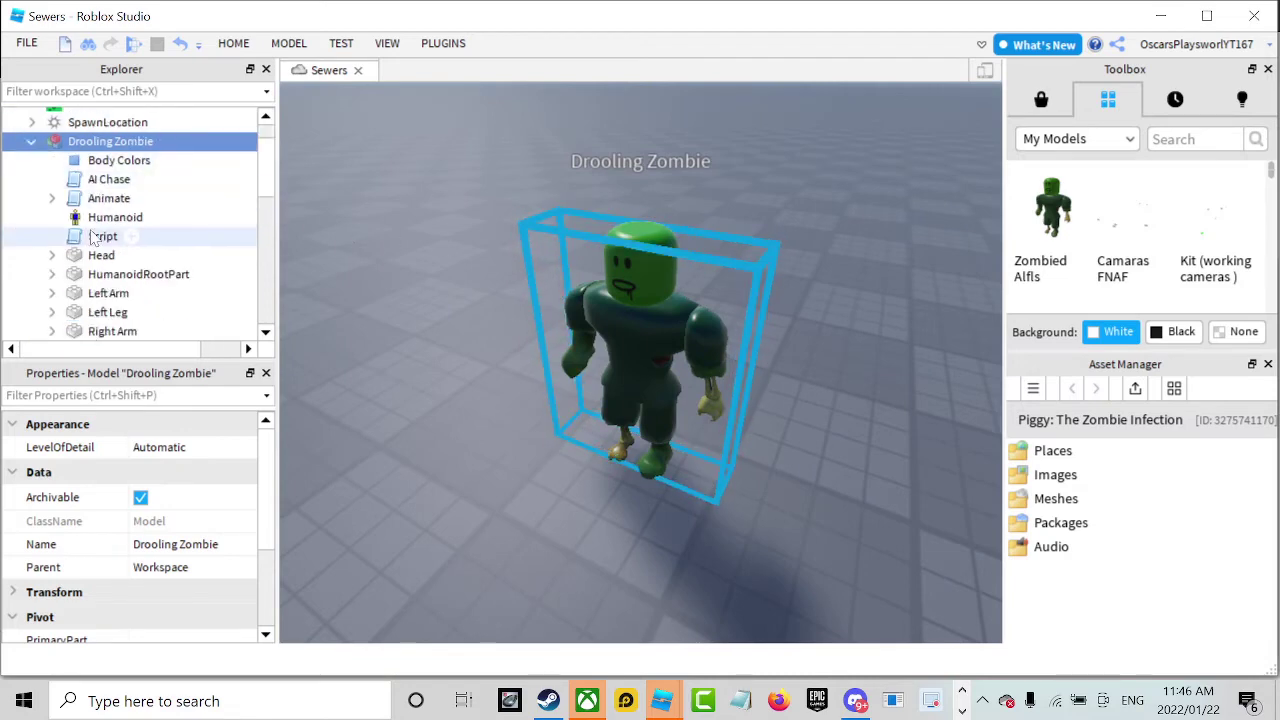
left_click(52, 199)
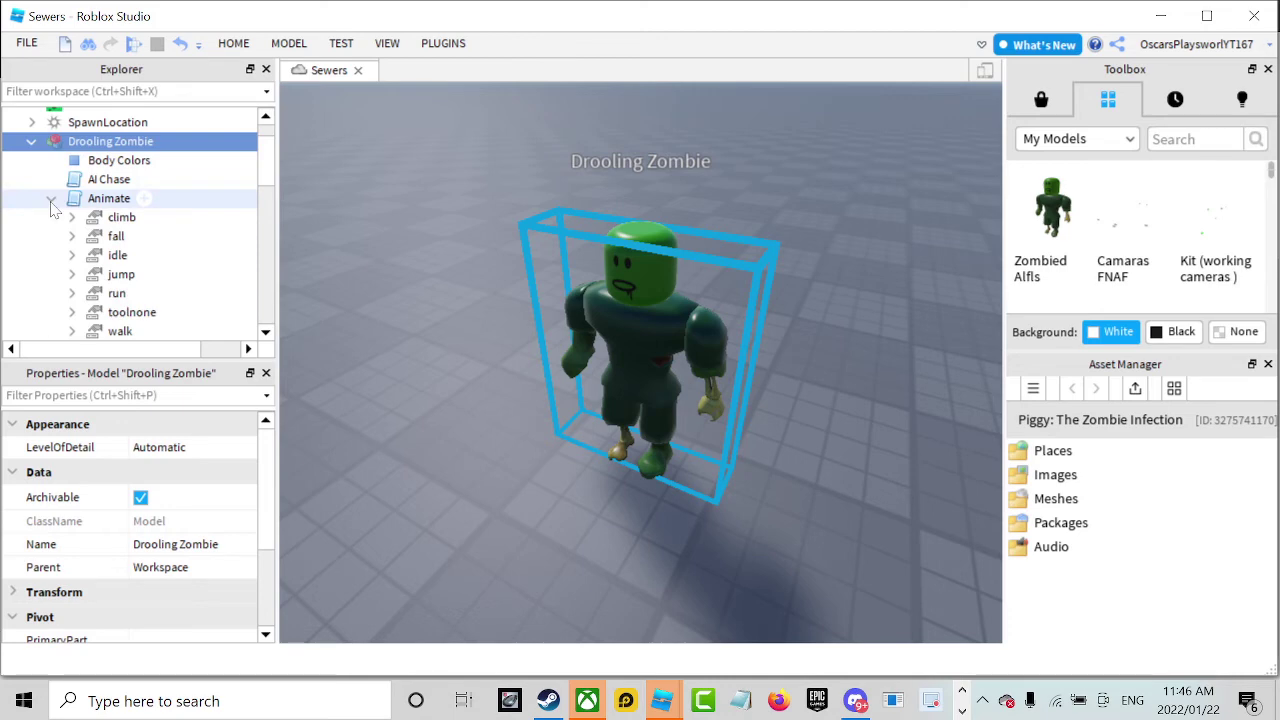
left_click(51, 203)
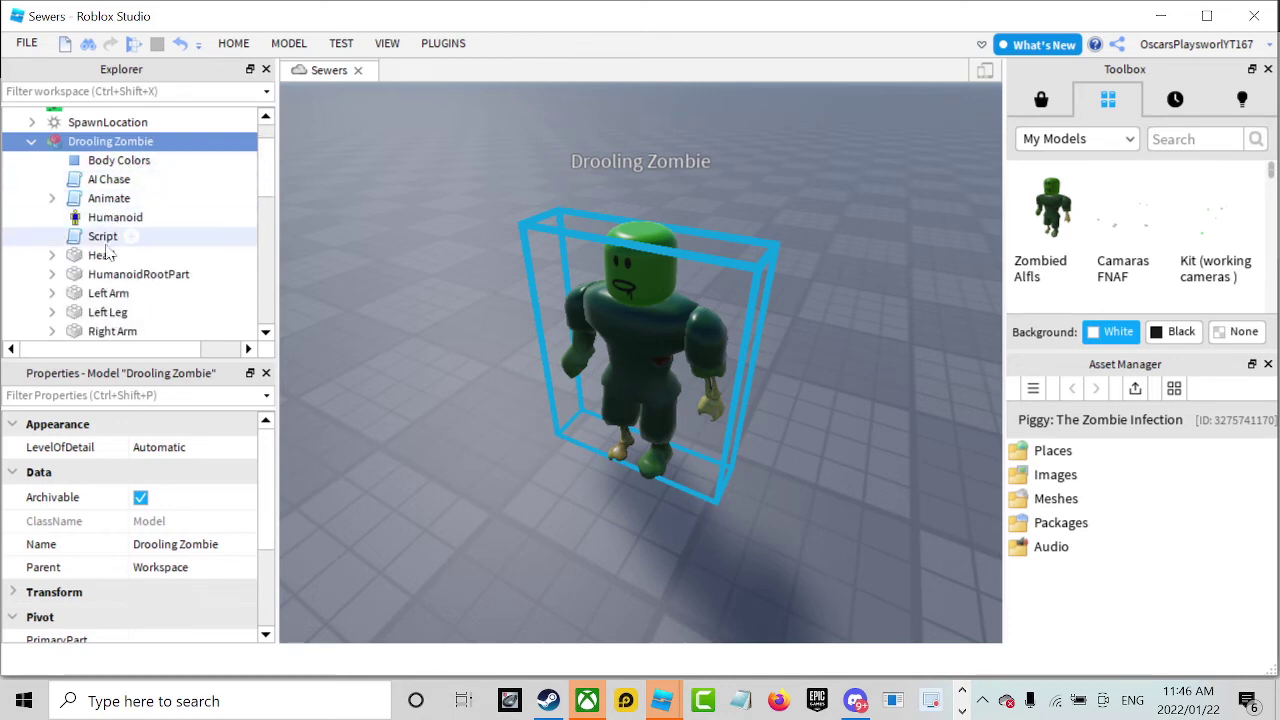
scroll(100, 235, "down", 2)
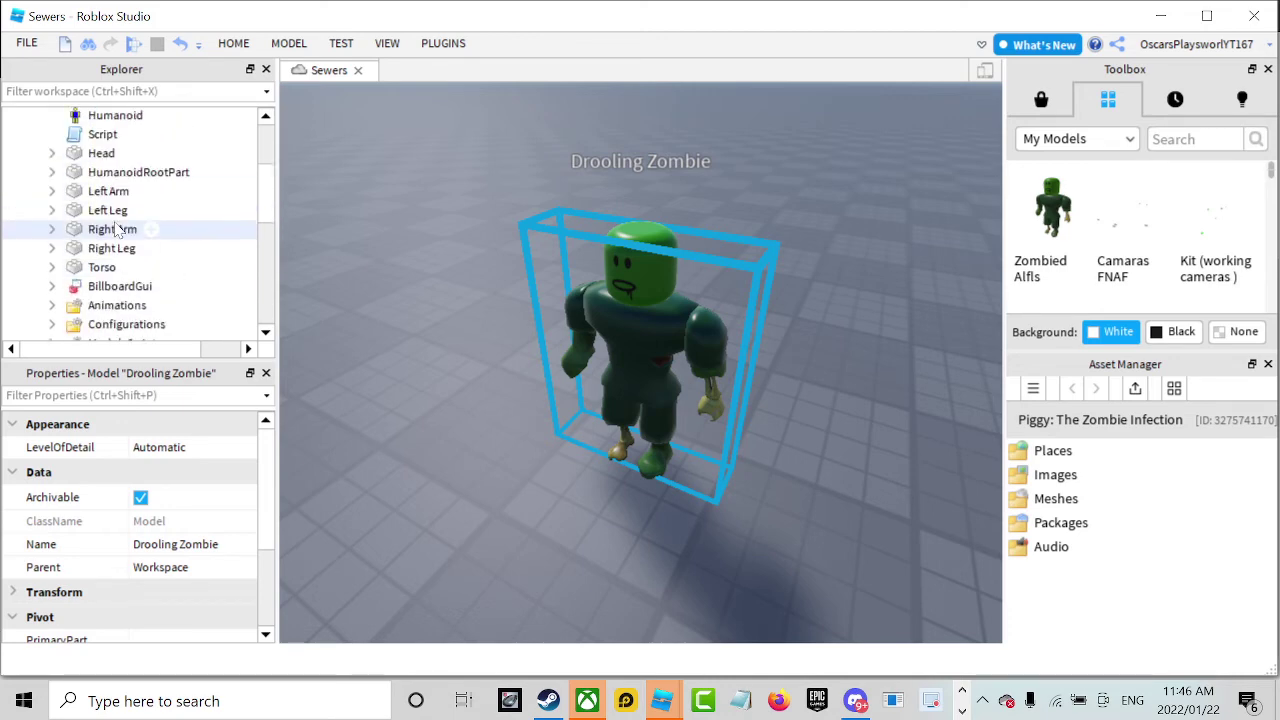
scroll(116, 228, "up", 2)
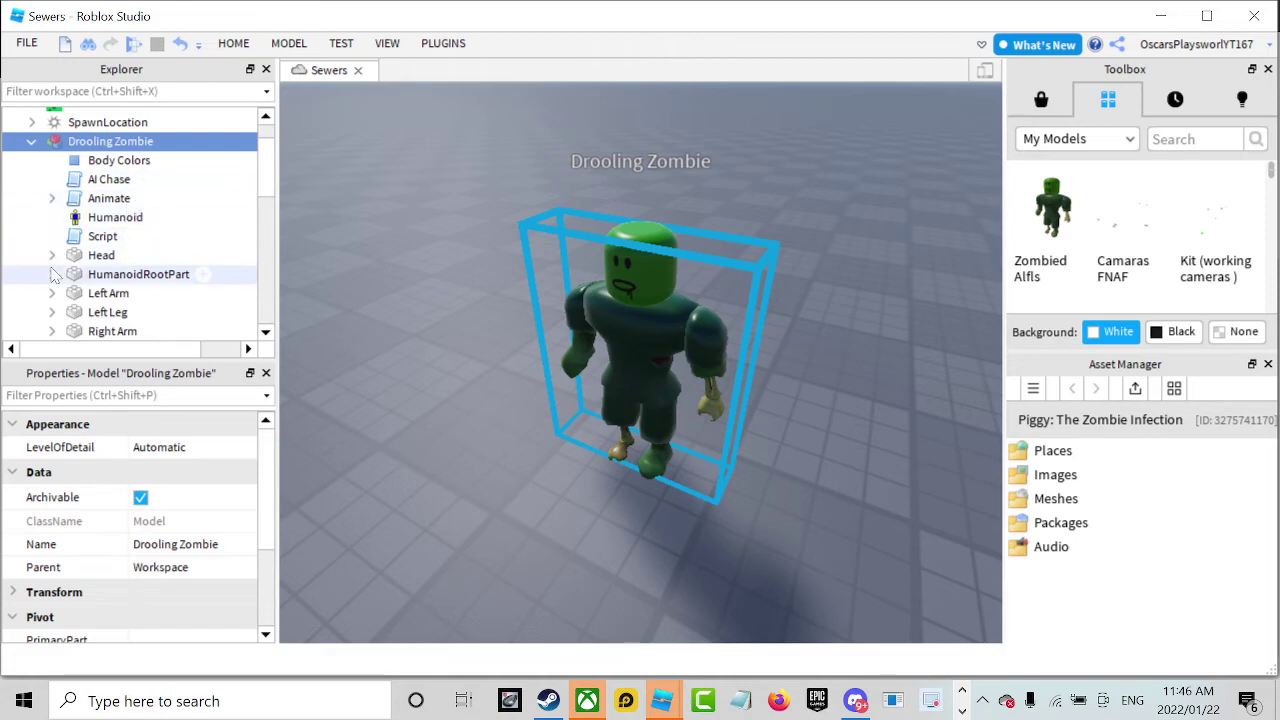
left_click(52, 274)
left_click(52, 274)
left_click(52, 274)
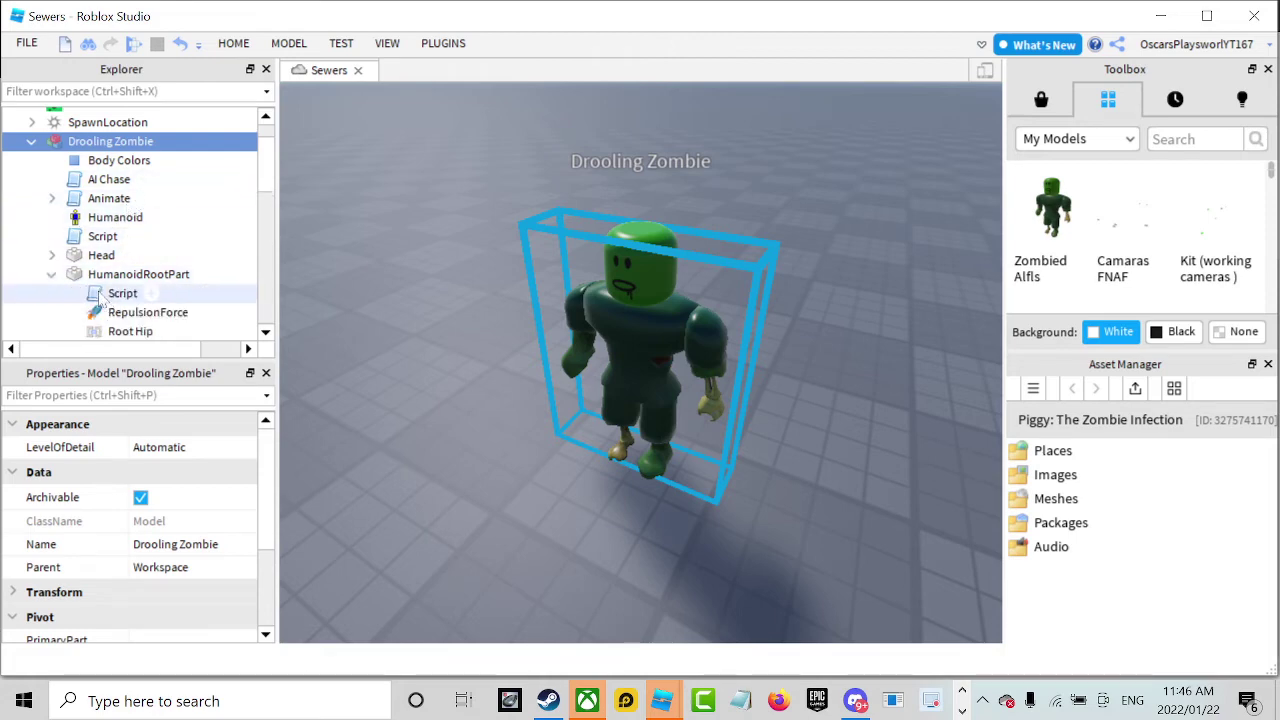
left_click(52, 274)
left_click(52, 255)
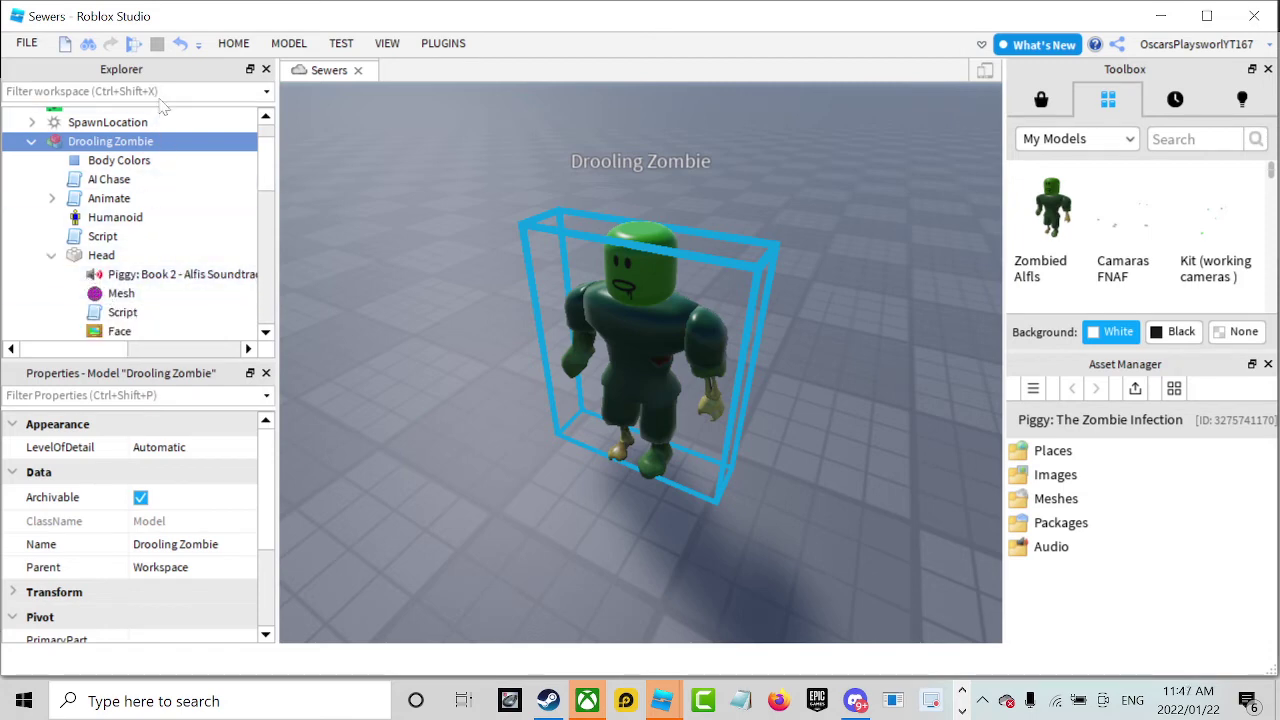
left_click(52, 255)
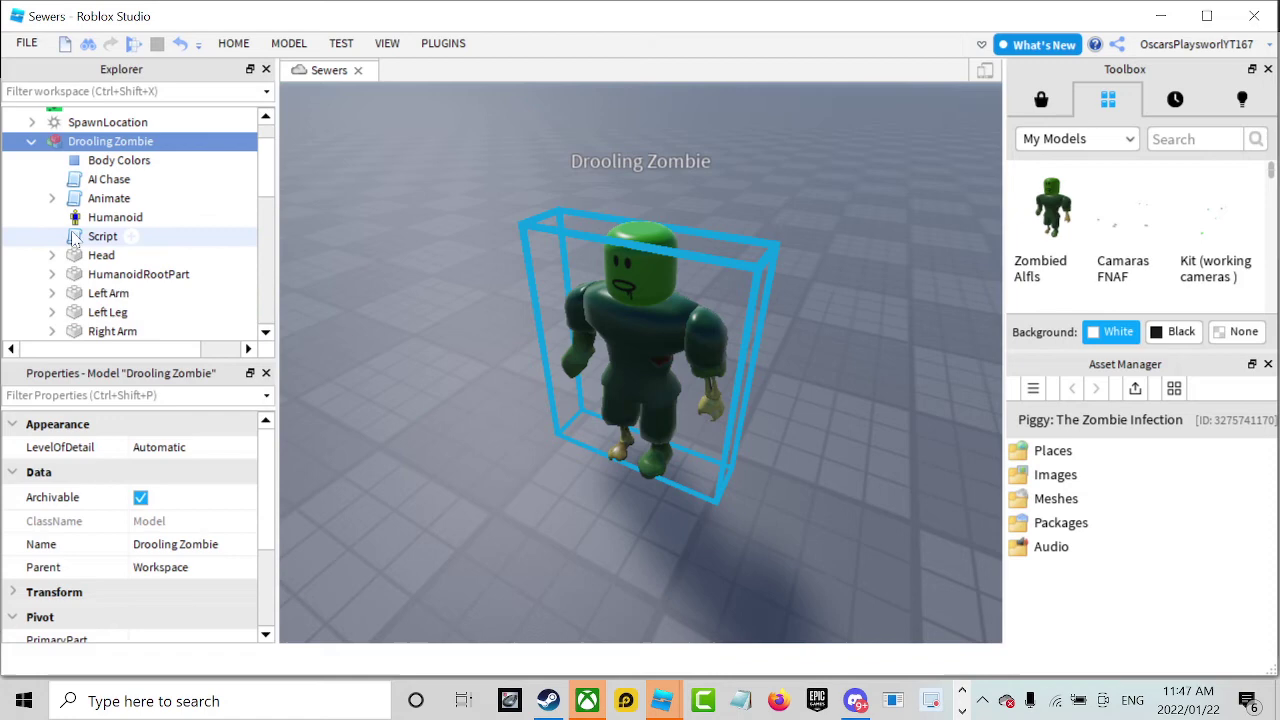
Insert a block part and place it on the baseplate beside the Drooling Zombie, near the spawn location.
left_click(238, 54)
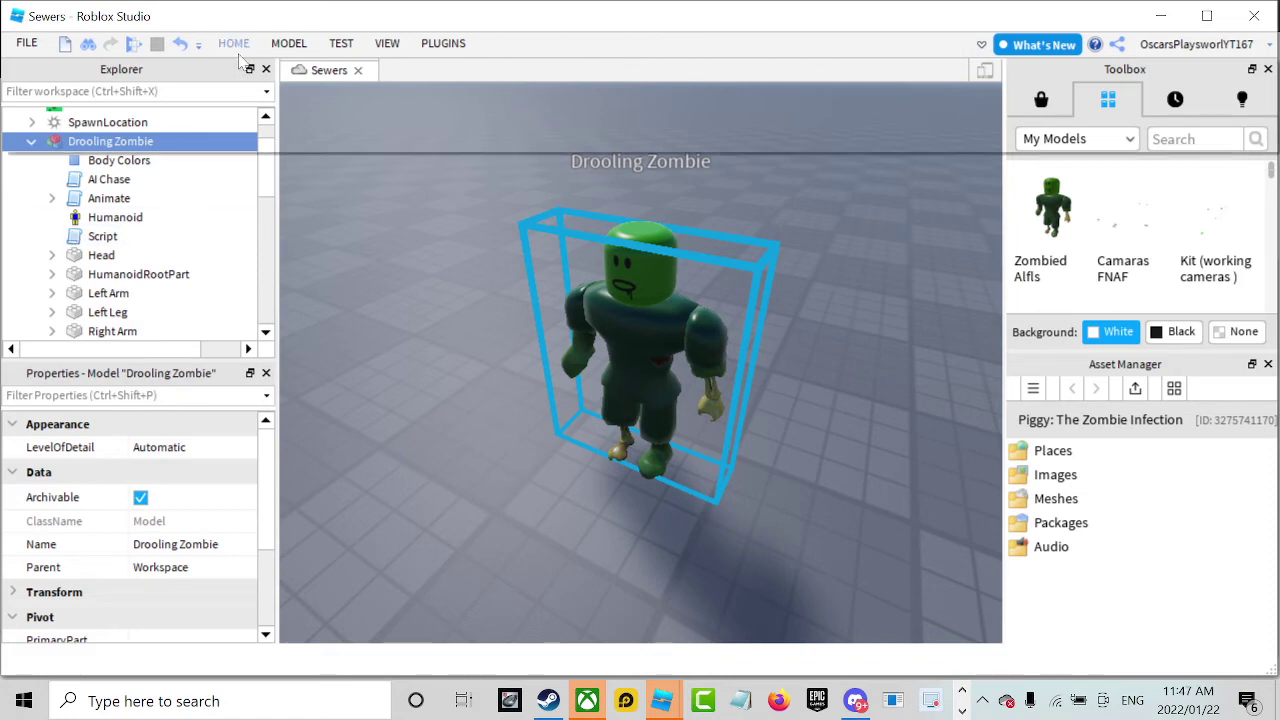
left_click(555, 82)
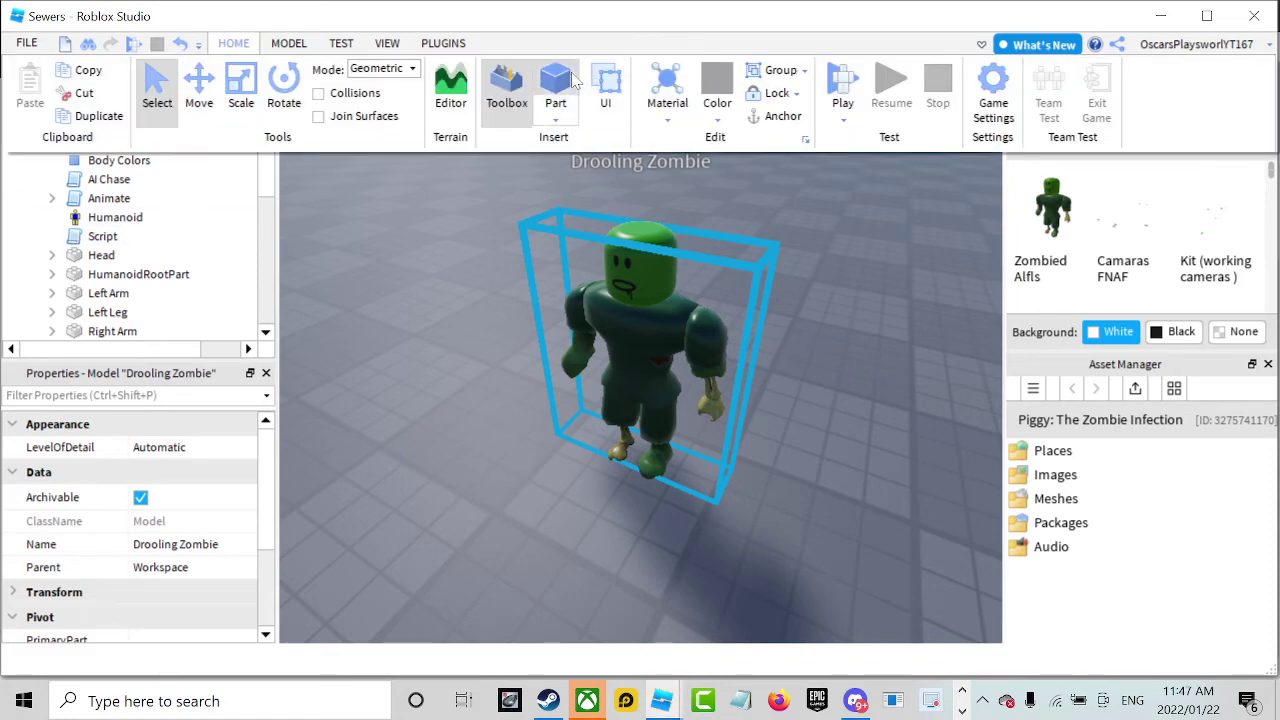
right_click_drag(696, 238, 696, 237)
scroll(695, 237, "down", 10)
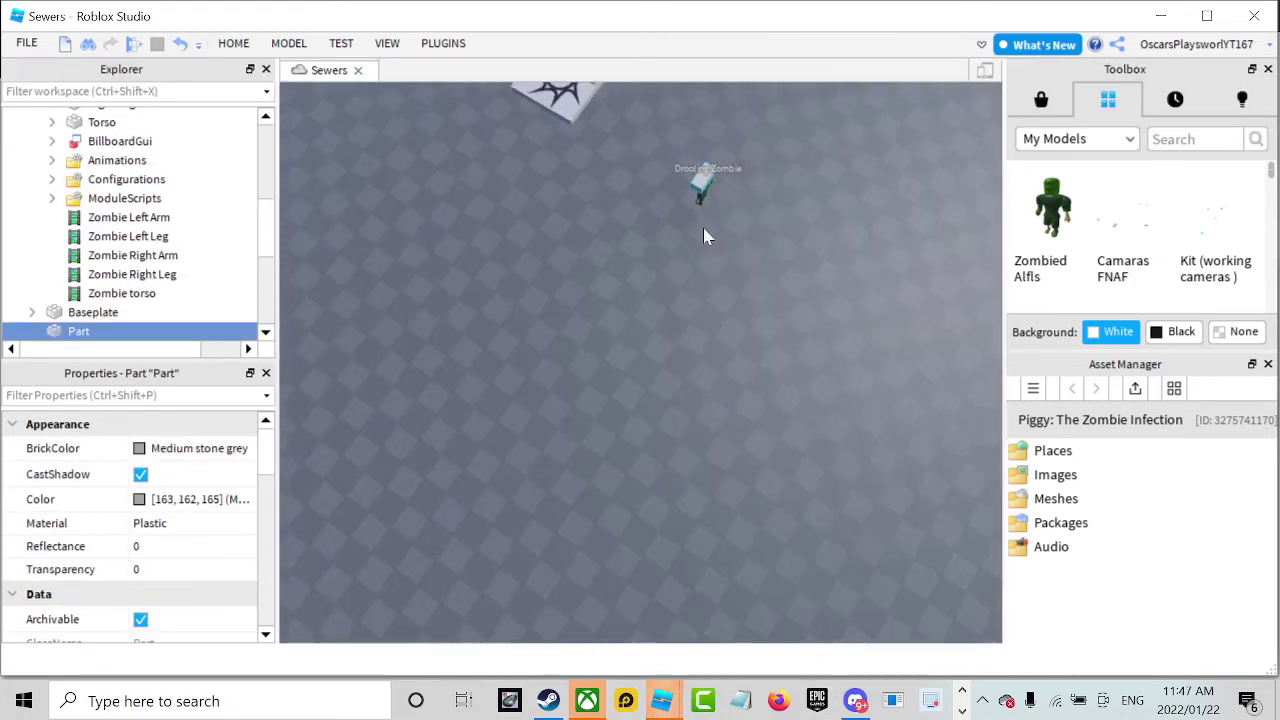
scroll(702, 234, "up", 3)
left_click_drag(674, 361, 514, 400)
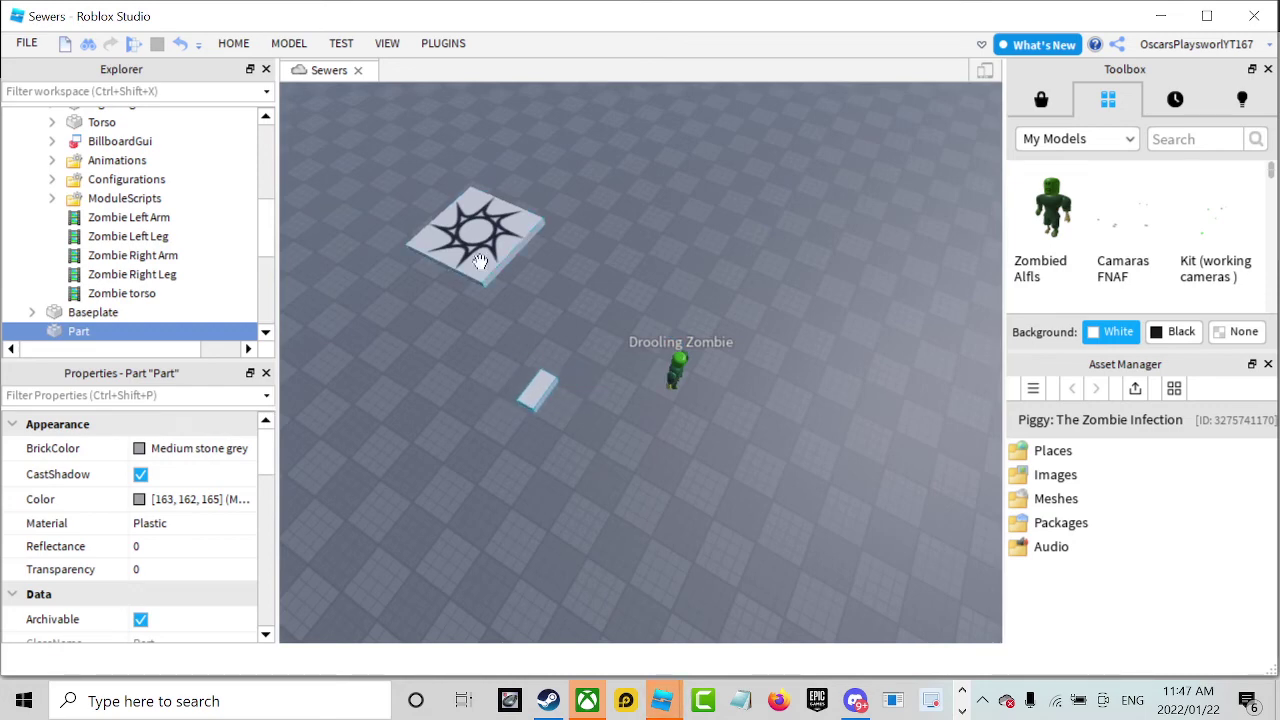
Anchor the new part and scale it up in height and length into a large wall.
left_click(238, 45)
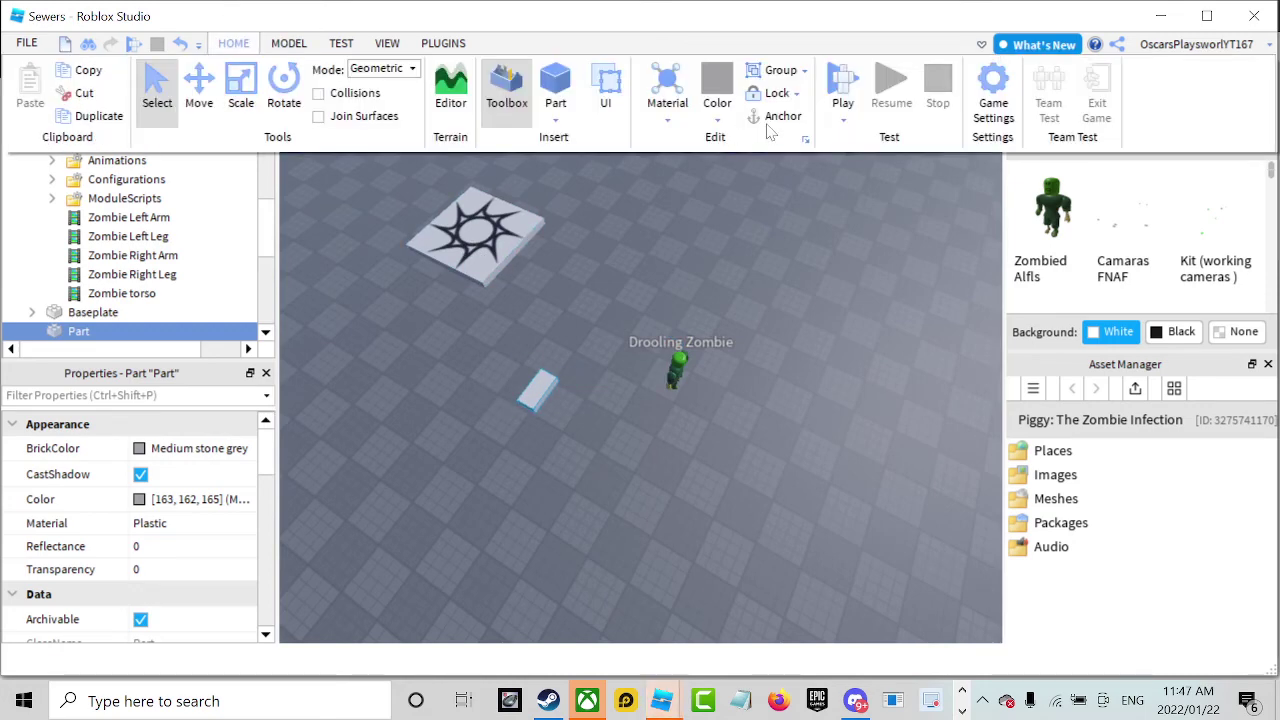
left_click(545, 390)
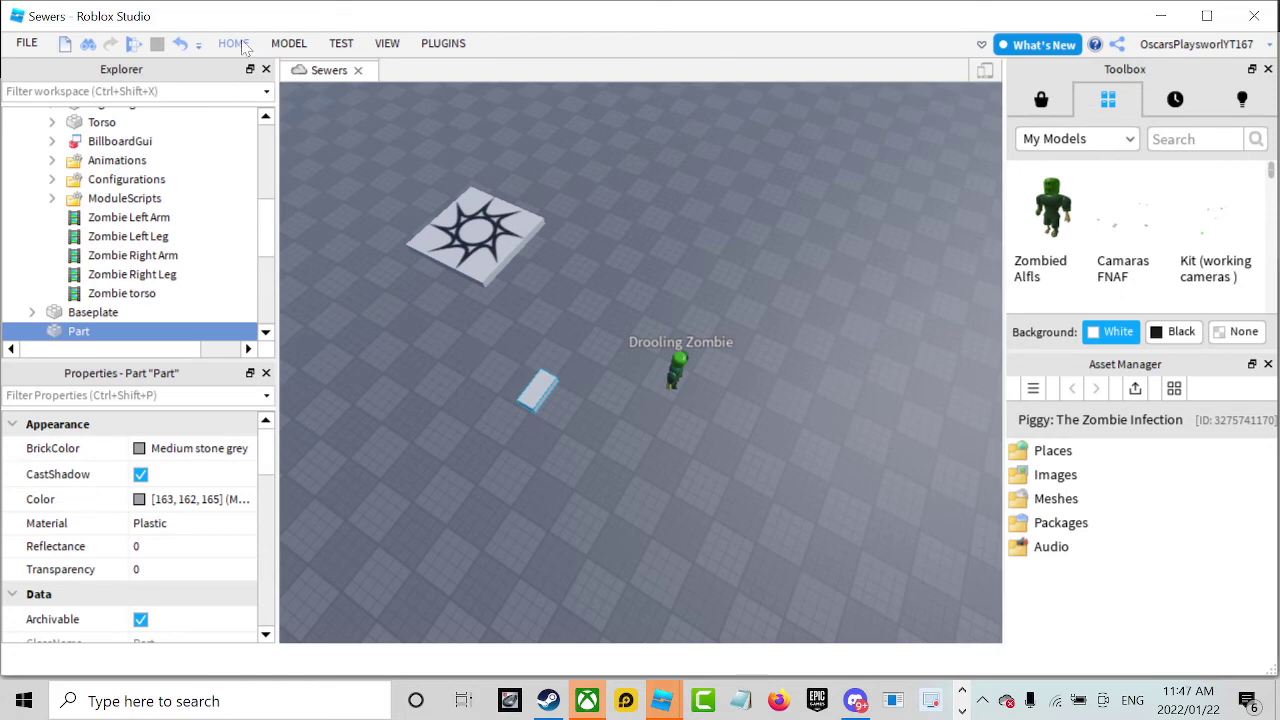
left_click(242, 45)
left_click(241, 85)
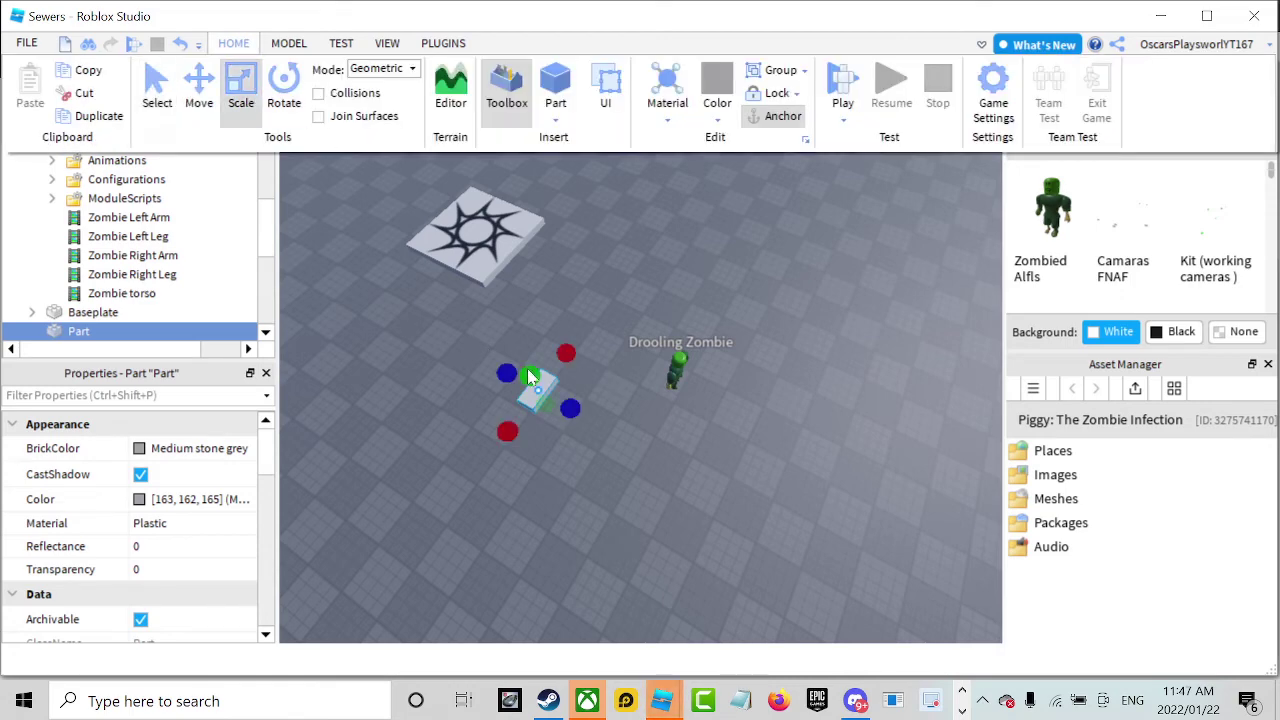
left_click_drag(535, 355, 450, 195)
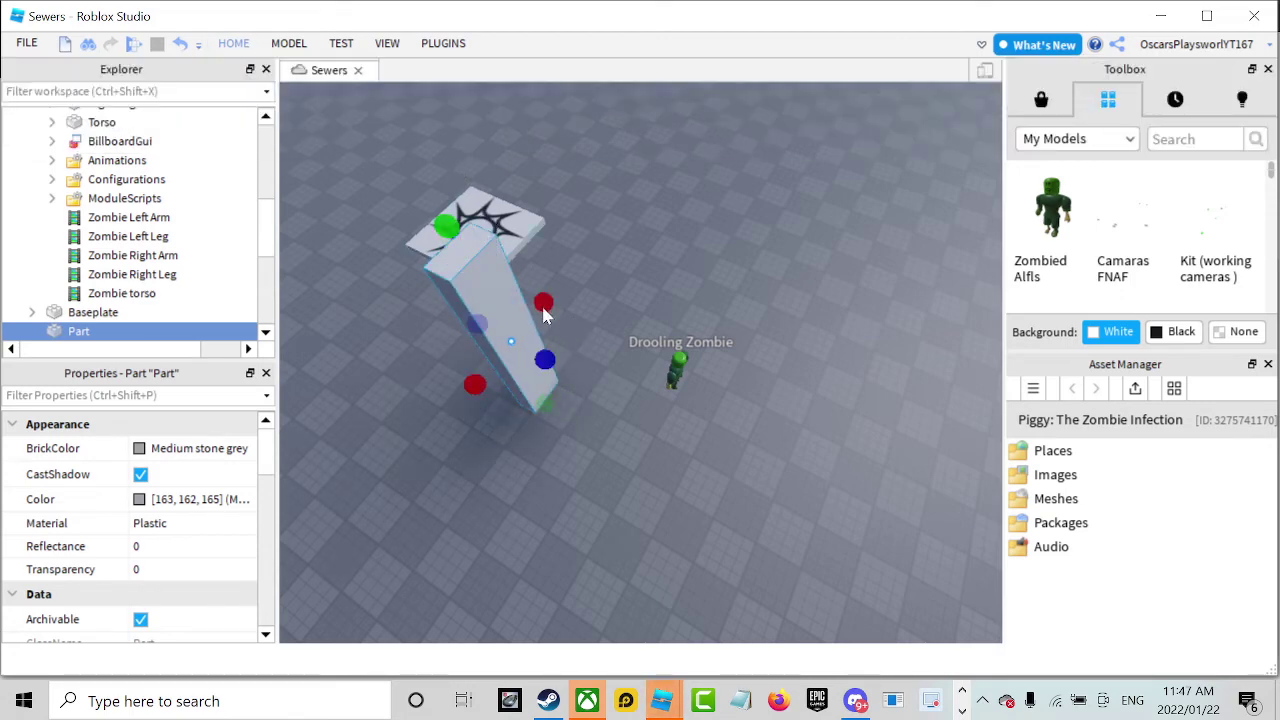
left_click_drag(593, 273, 712, 173)
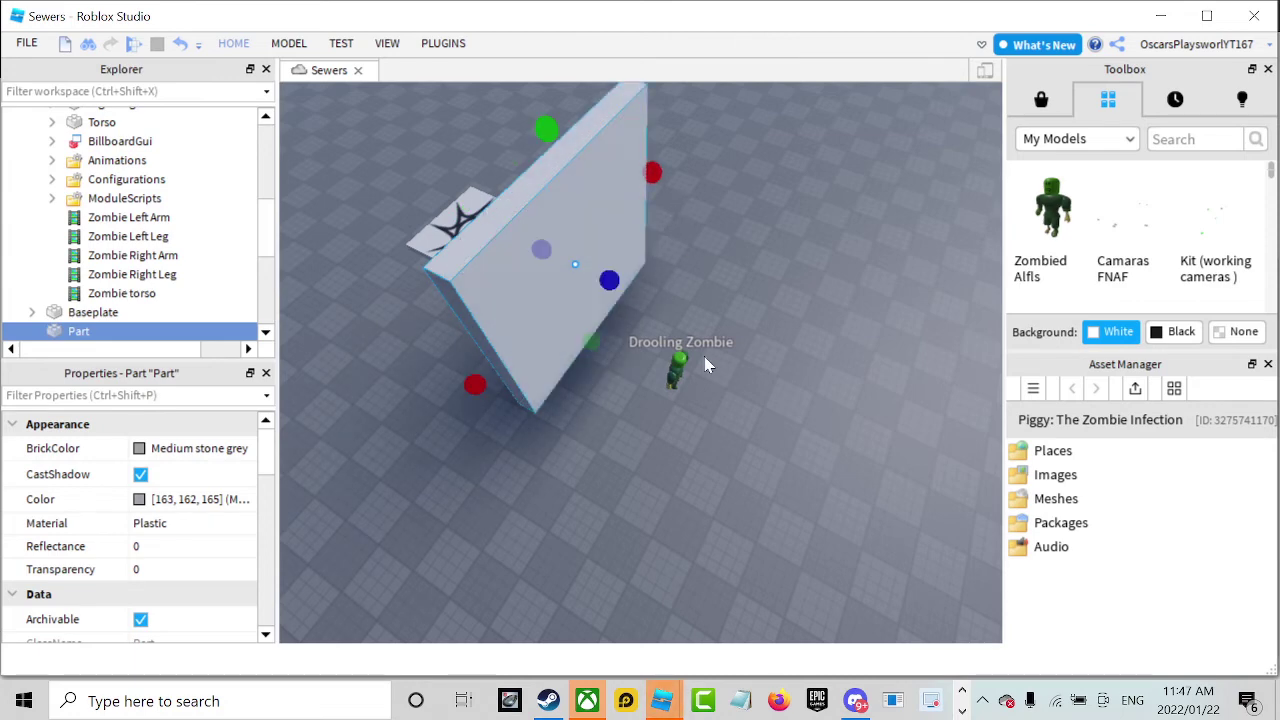
Move the Drooling Zombie slightly farther from the wall and start a play test of the Sewers place.
left_click_drag(680, 360, 714, 379)
left_click(233, 45)
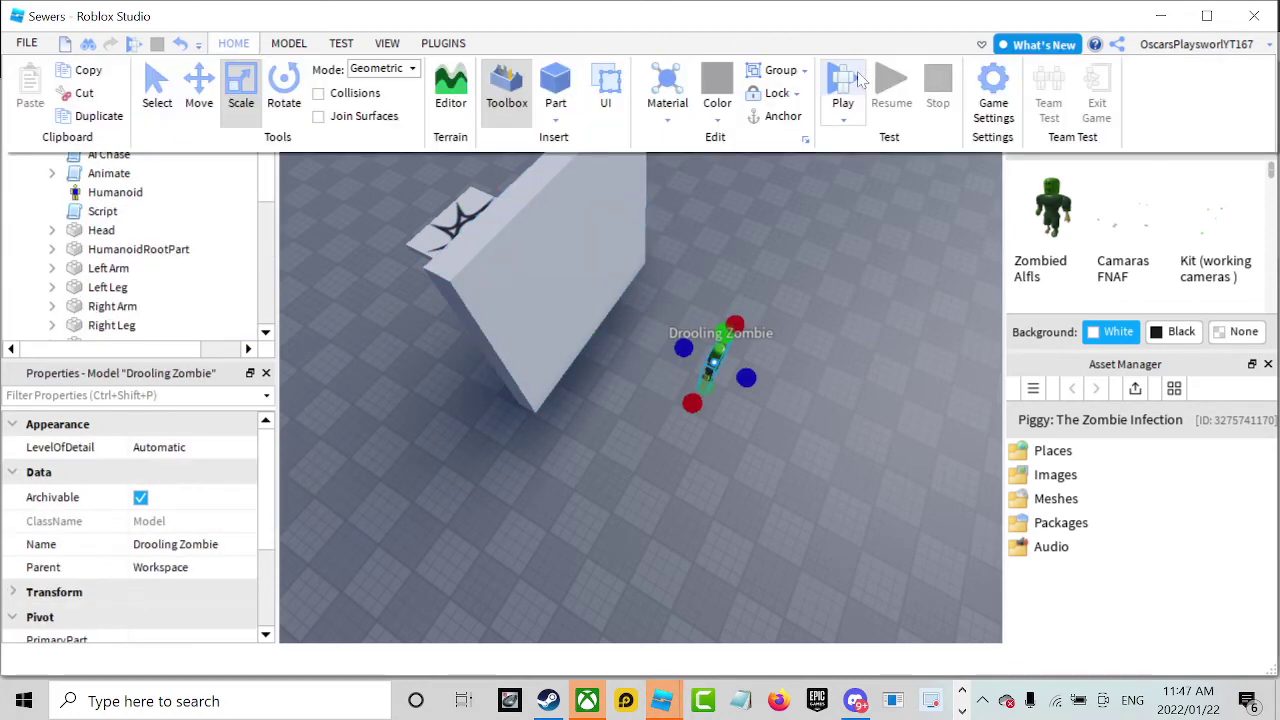
left_click(830, 157)
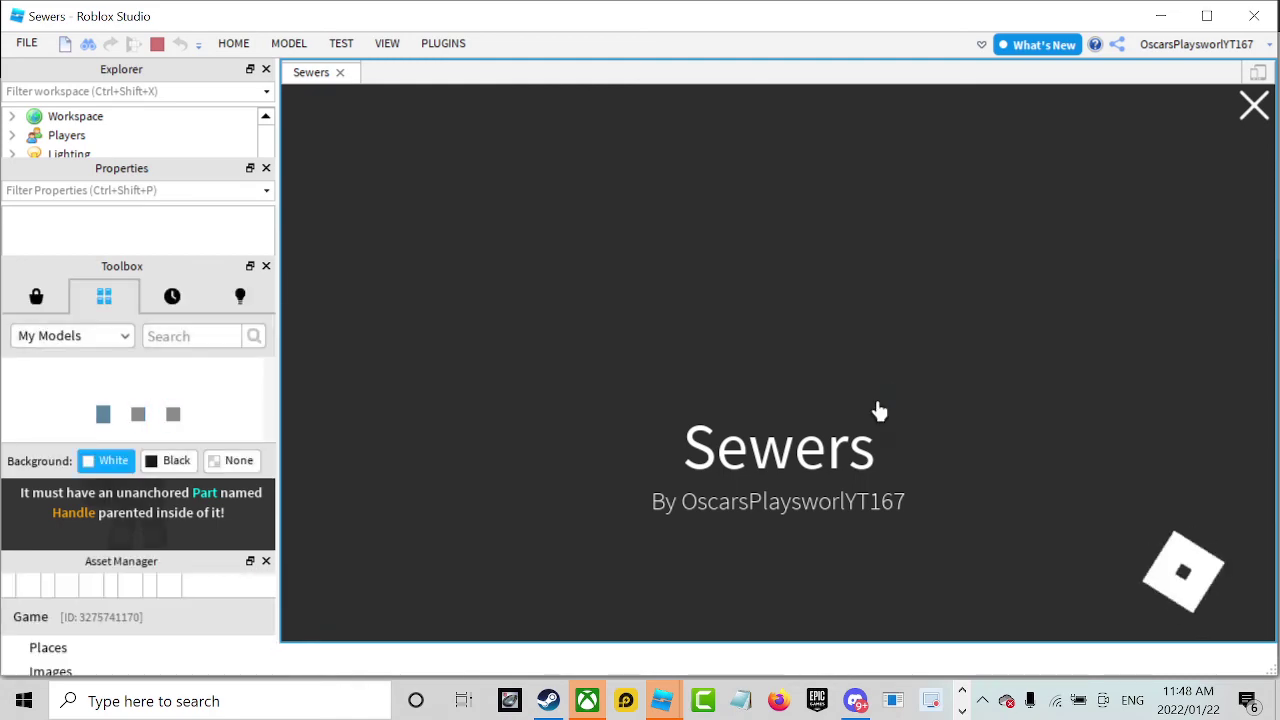
Run the character around the spawn location and wall to test how the Drooling Zombie chases and attacks.
key("w")
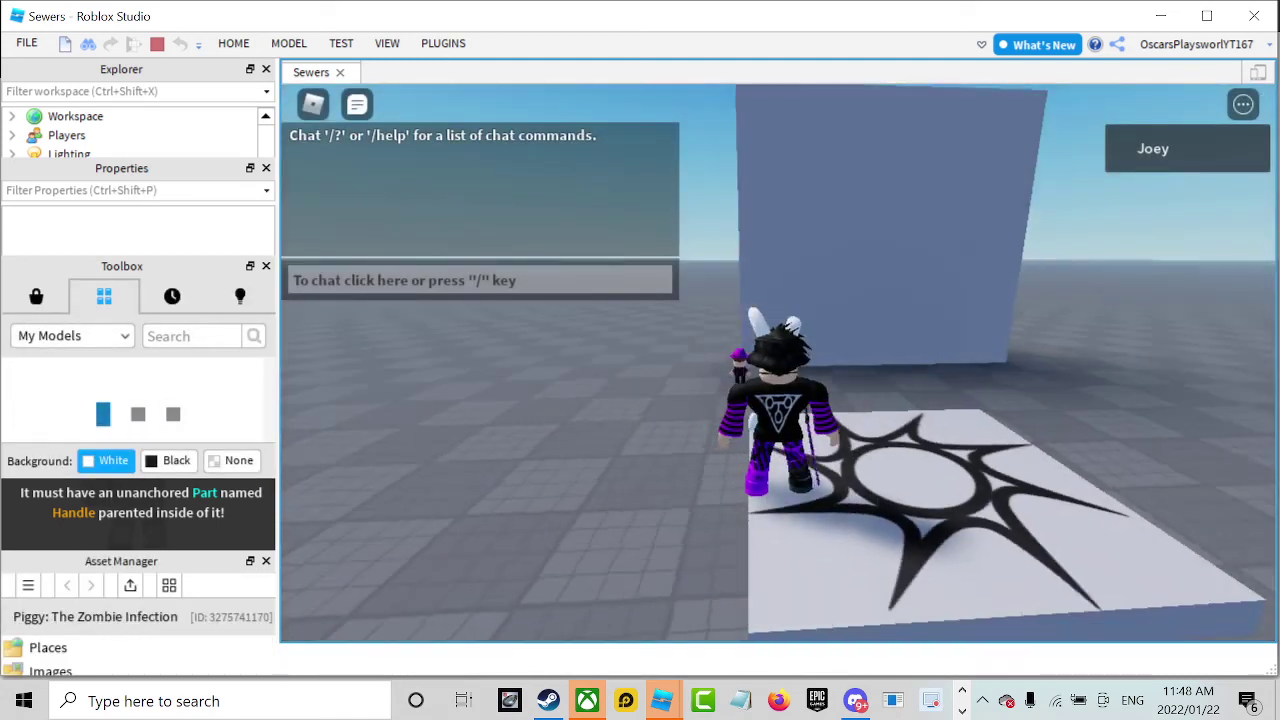
key("w")
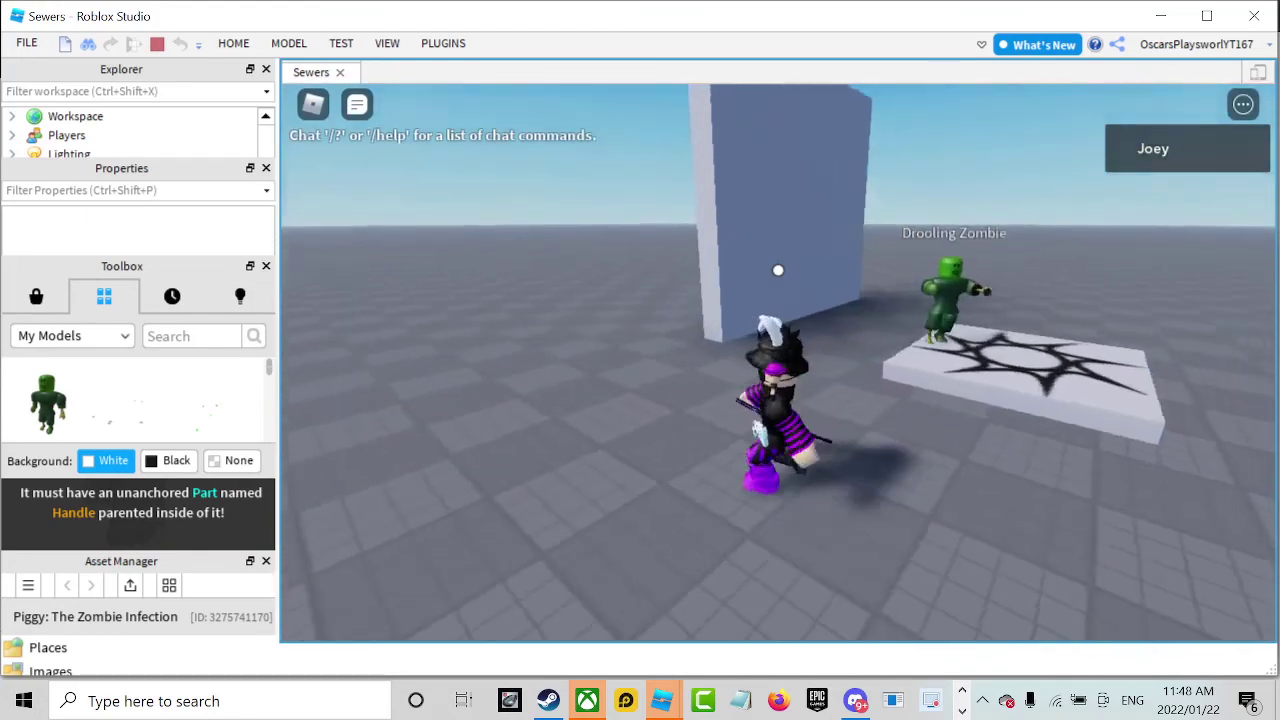
key("w")
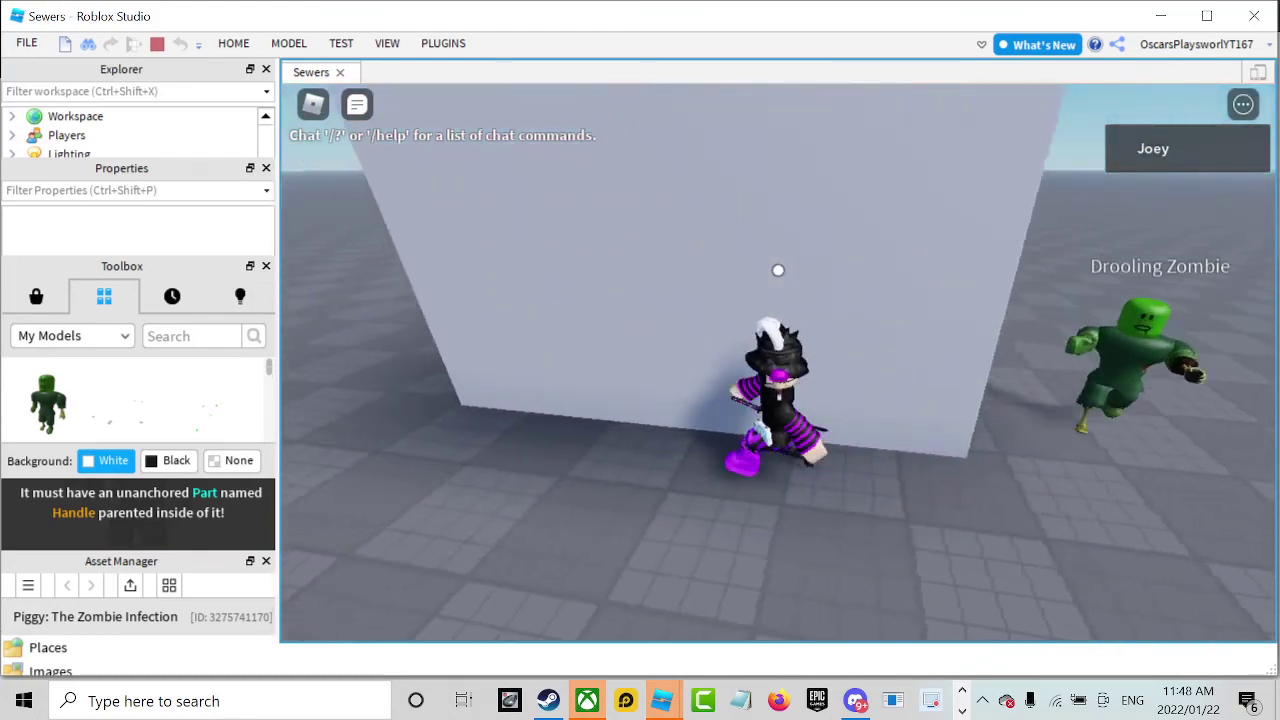
key("a")
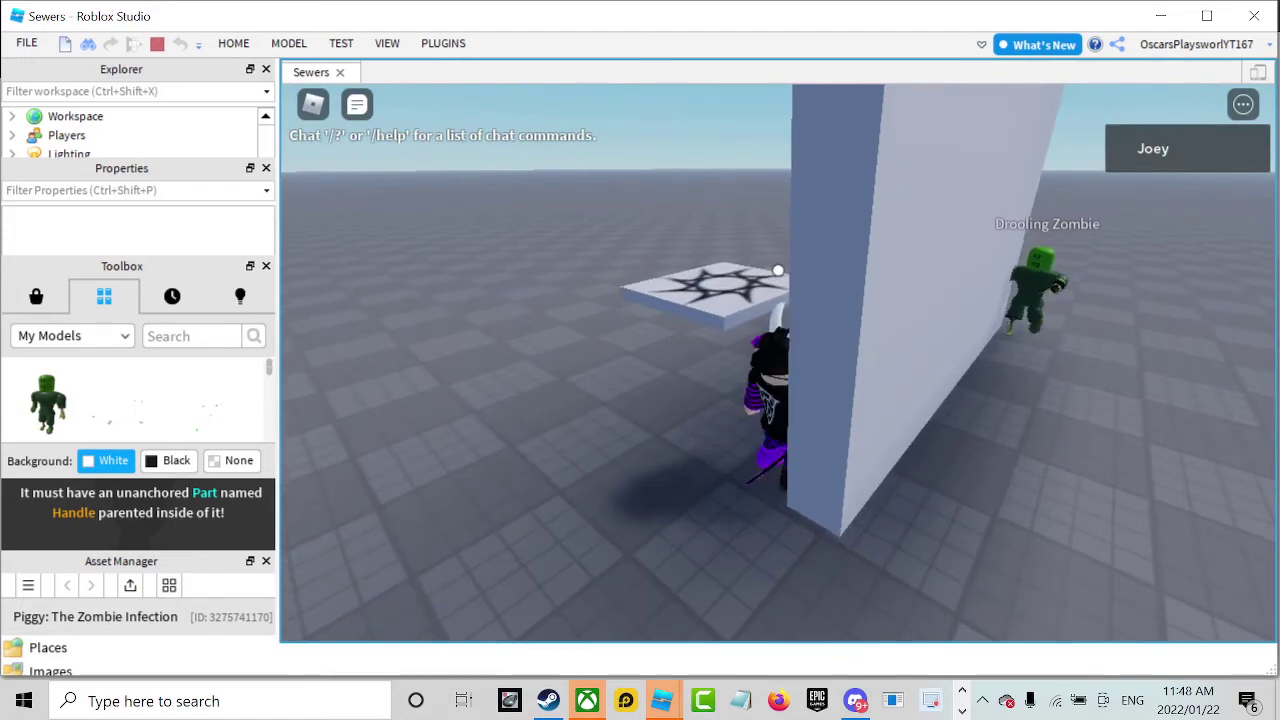
key("d")
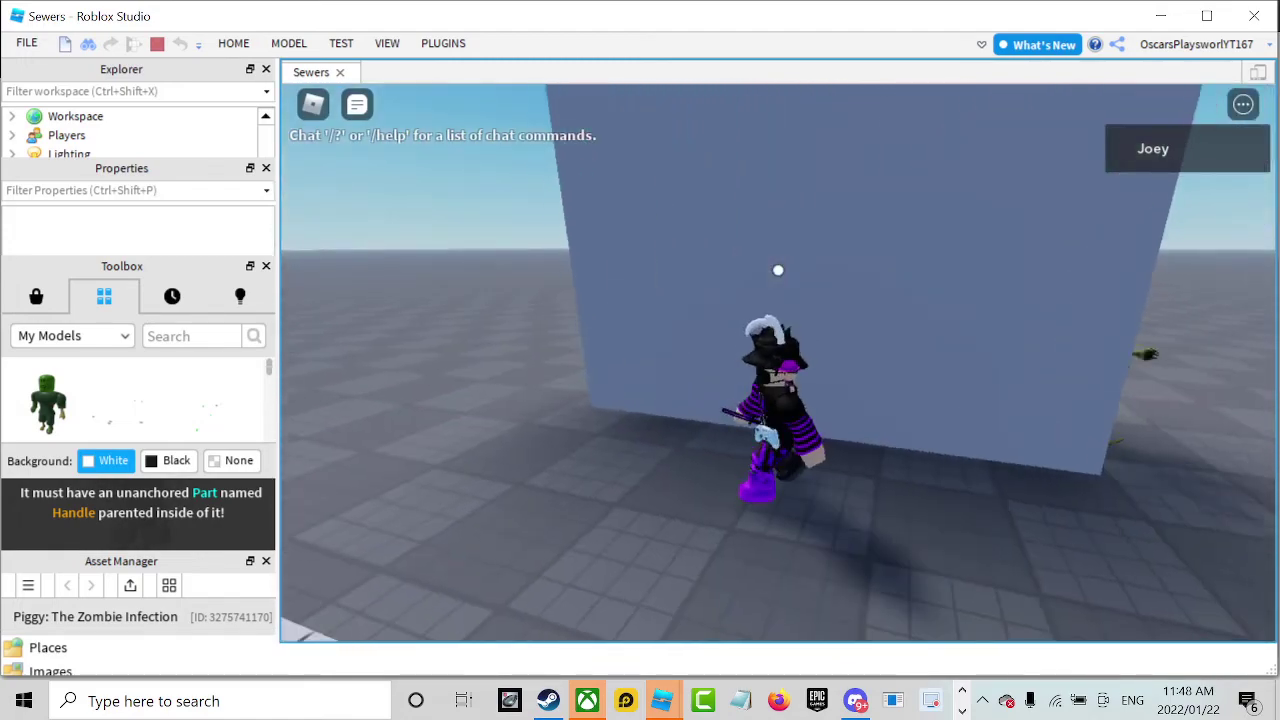
key("d")
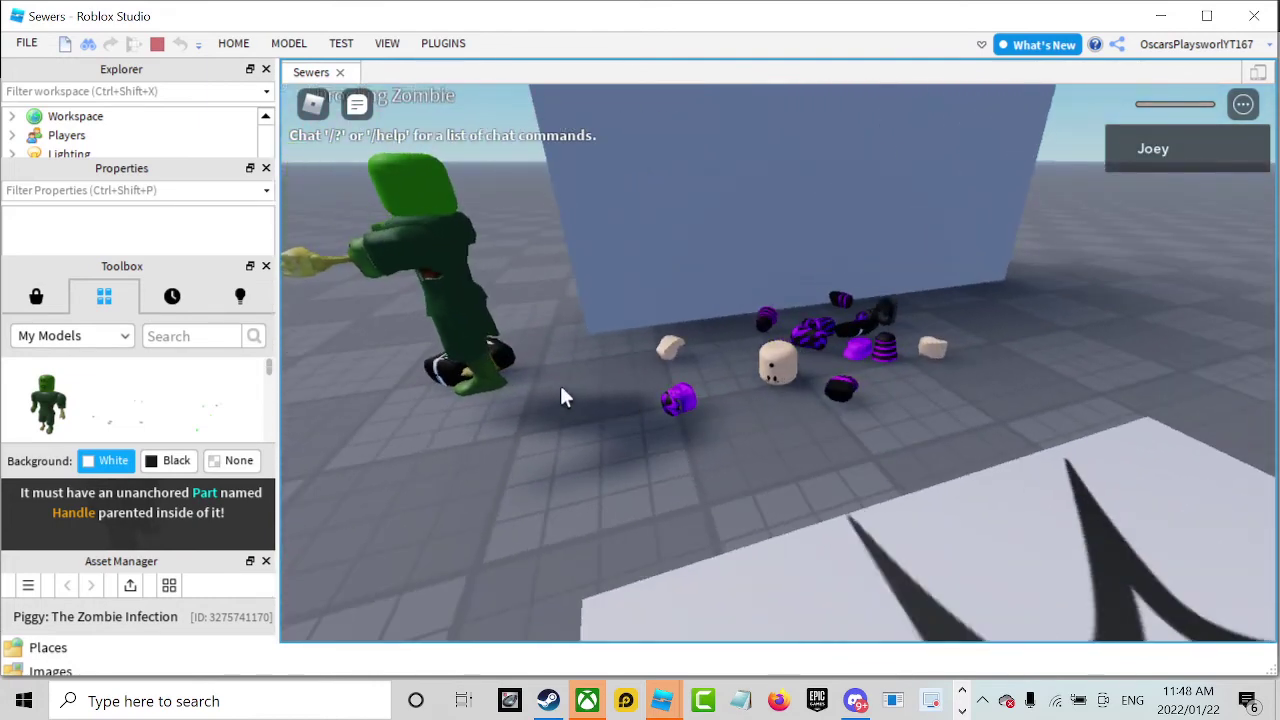
left_click(395, 278)
left_click(480, 349)
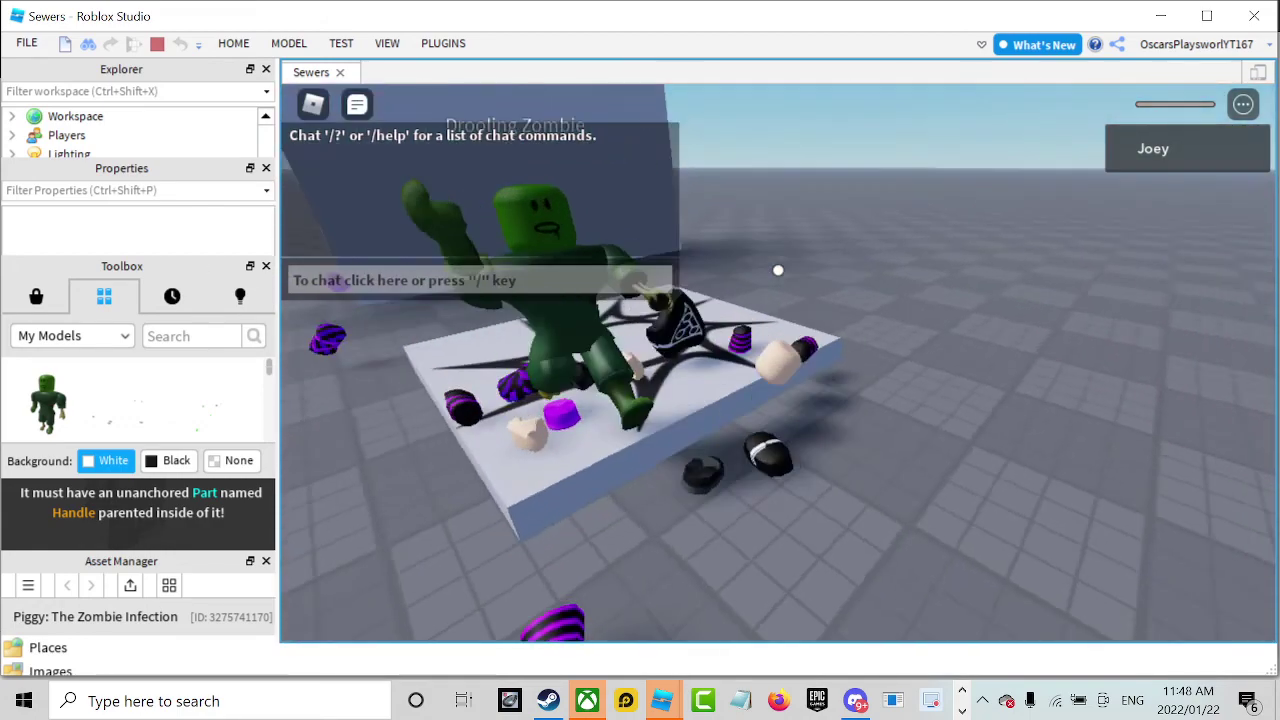
right_click_drag(778, 270, 778, 270)
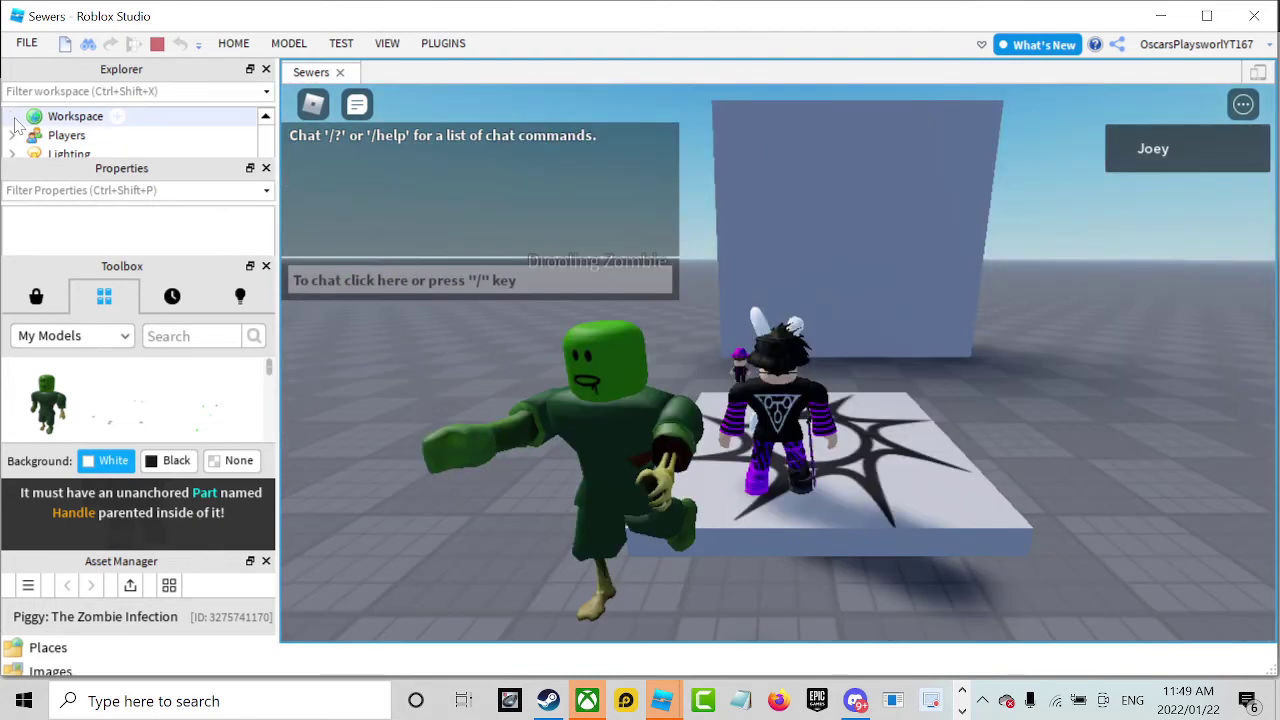
Expand the Workspace and close the Properties, Toolbox, Tool Grip Editor and terrain windows to enlarge the Explorer.
left_click(12, 116)
scroll(100, 135, "down", 3)
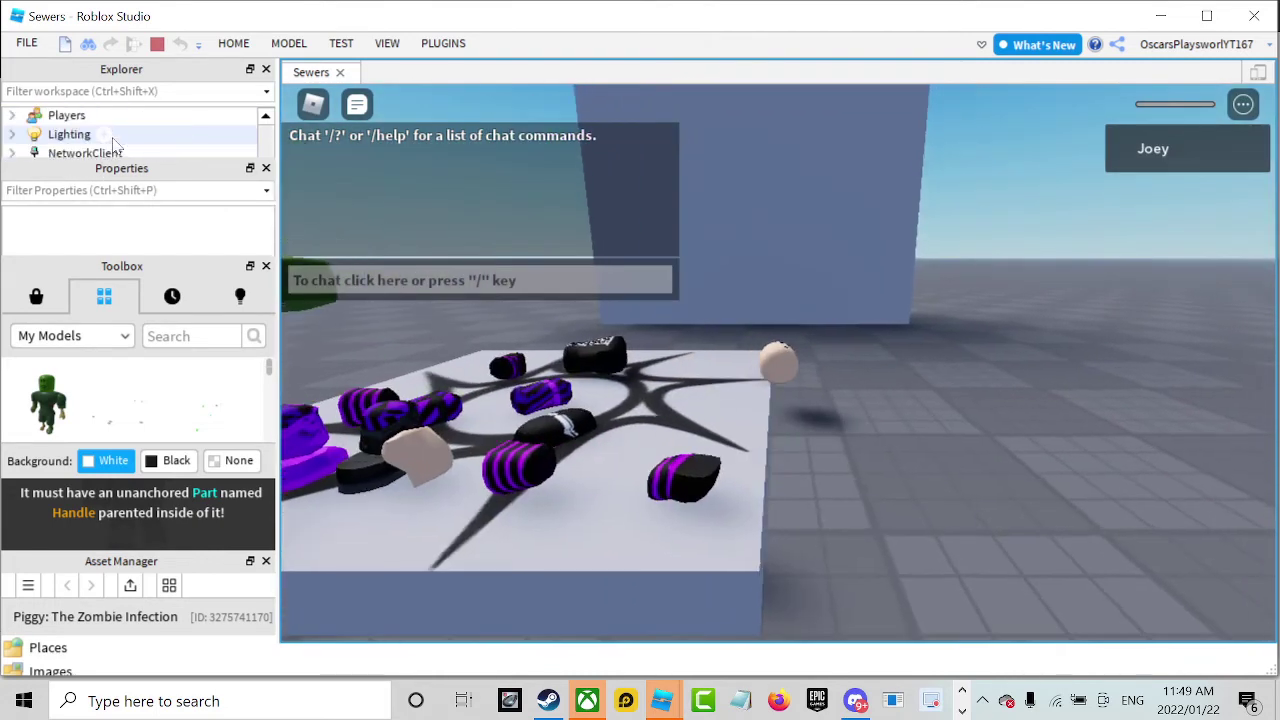
left_click_drag(121, 168, 720, 400)
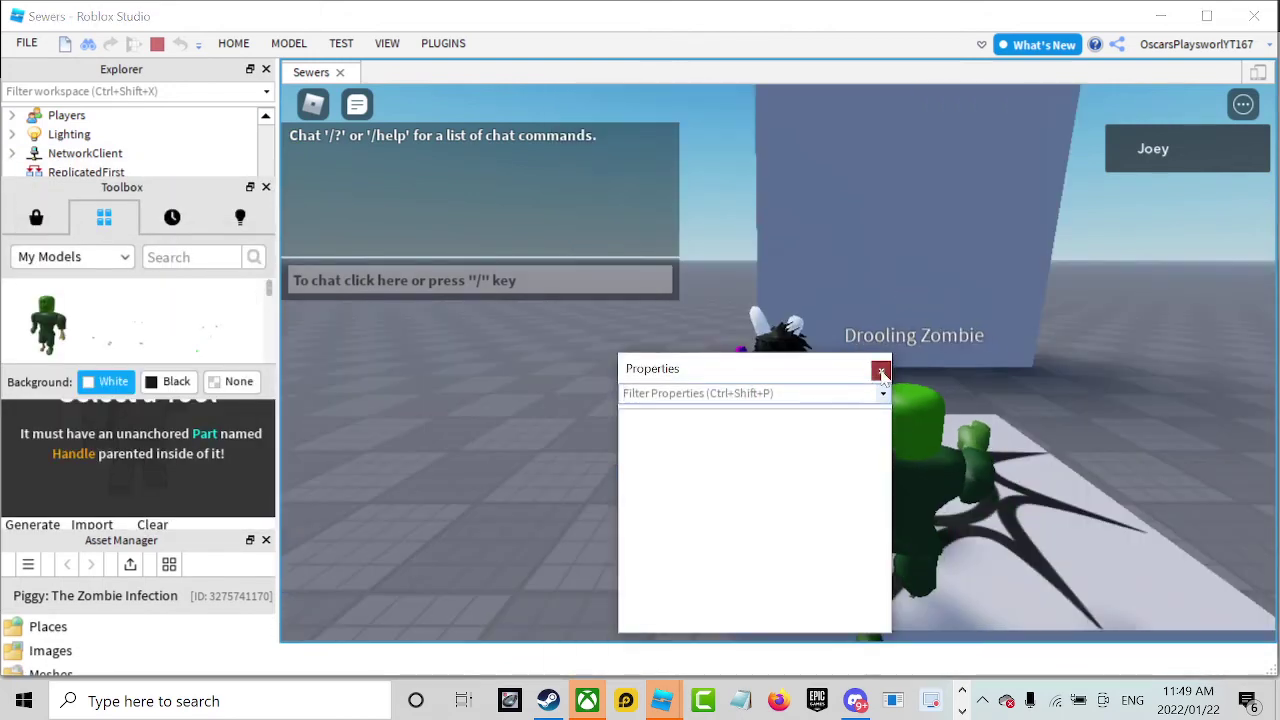
left_click(881, 372)
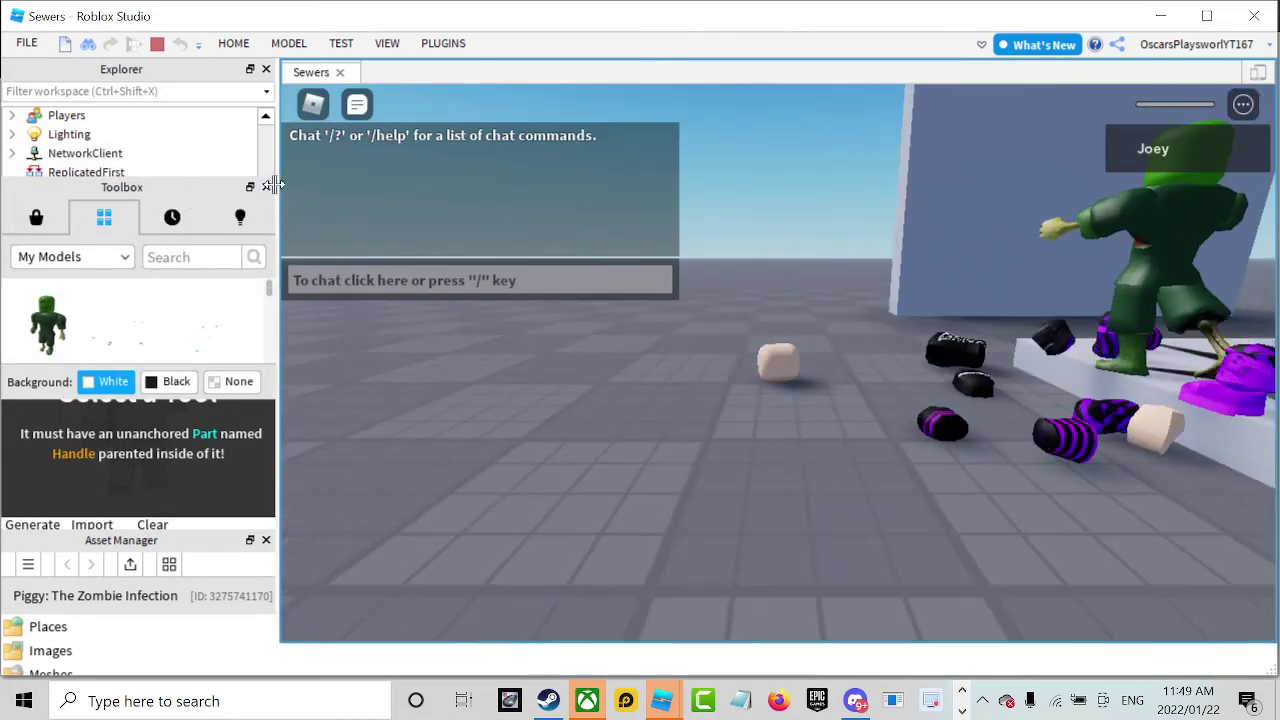
left_click(266, 187)
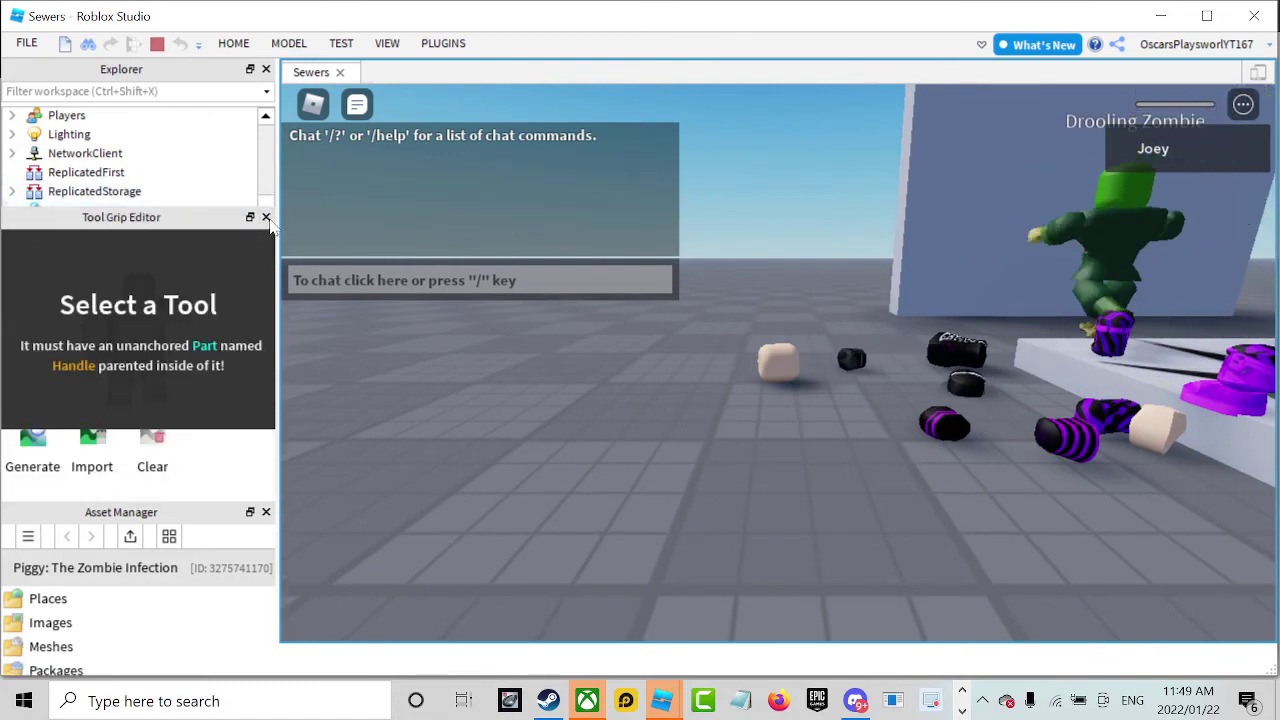
left_click(266, 218)
left_click(266, 266)
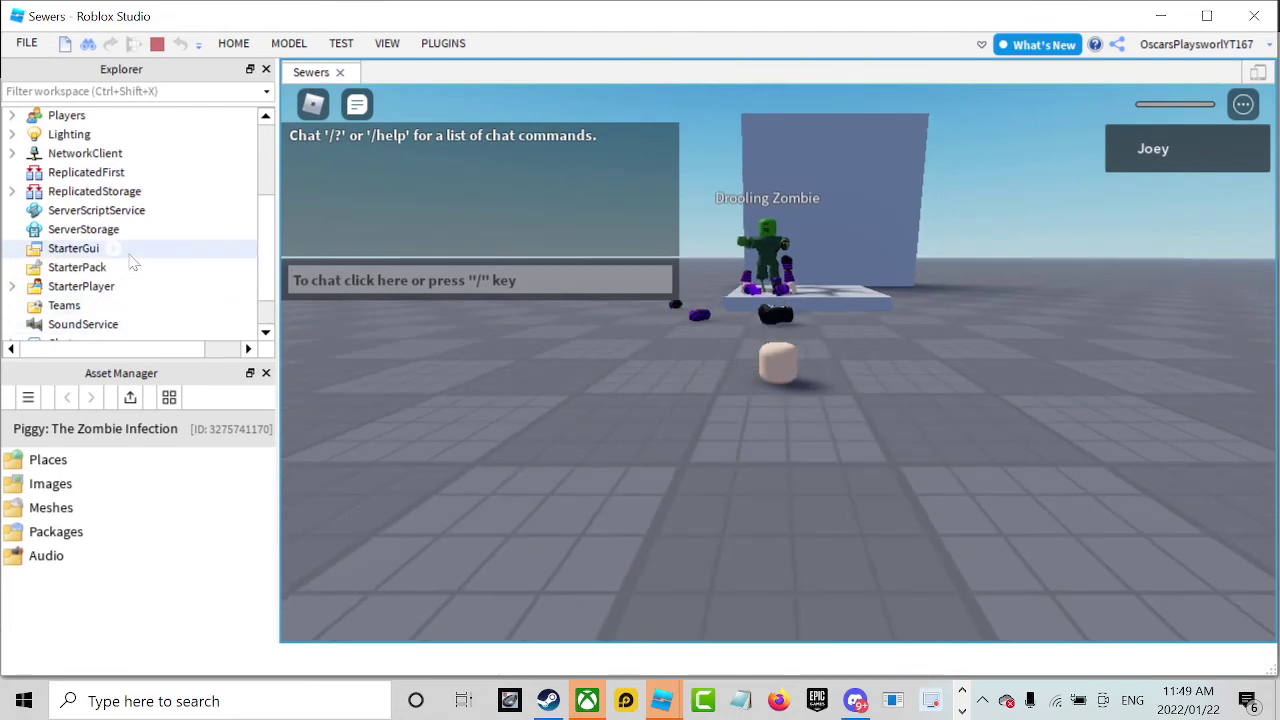
Select the Drooling Zombie in the Workspace and try to reposition it with the Move tool while the play test runs.
scroll(96, 215, "up", 5)
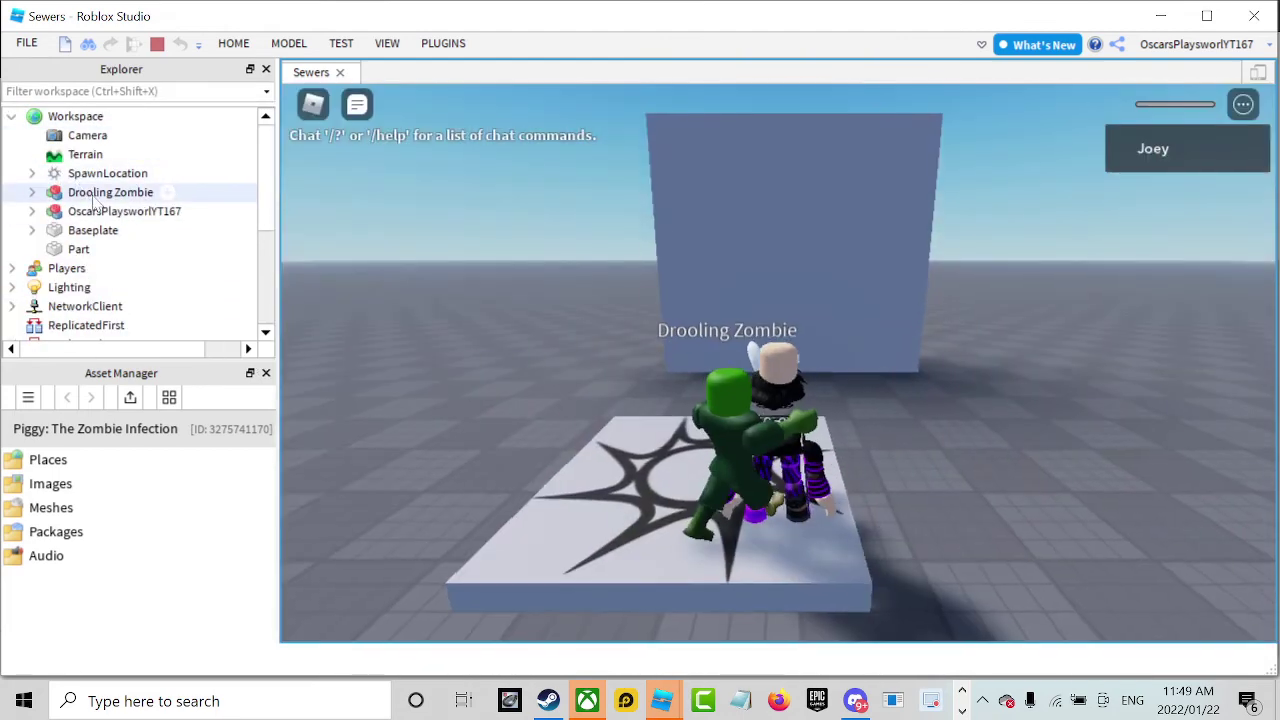
left_click(90, 192)
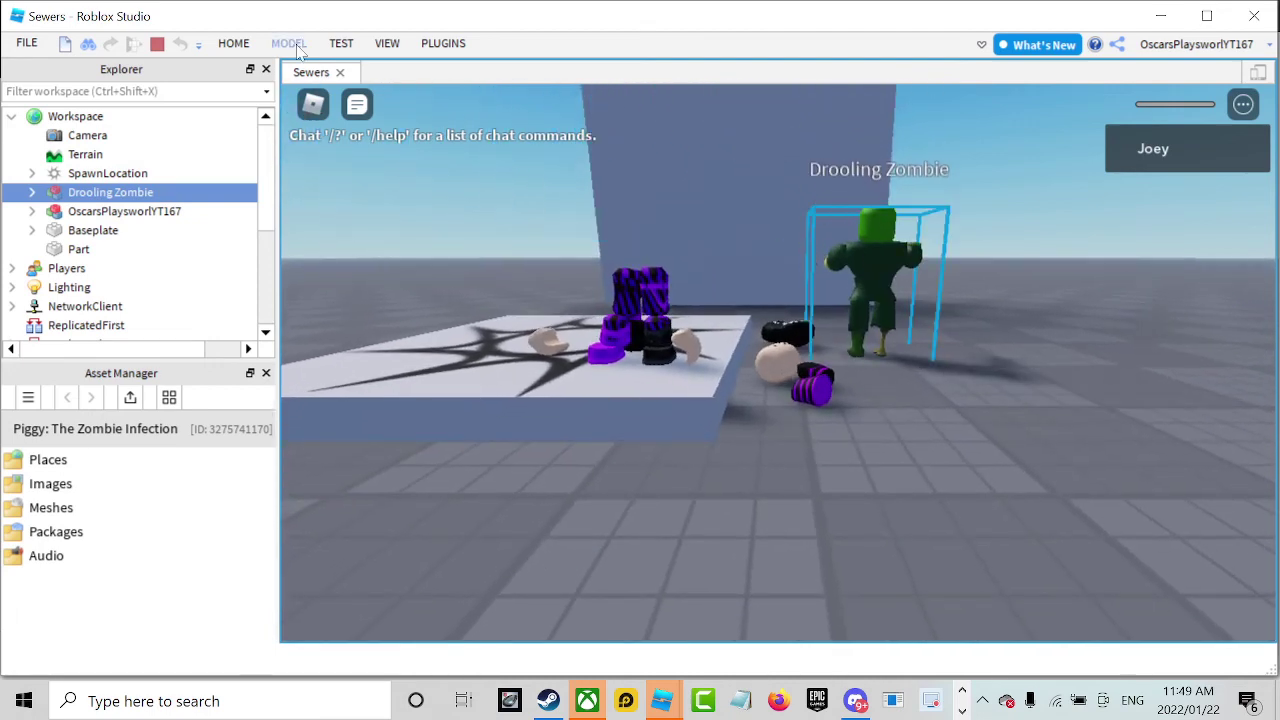
left_click(231, 43)
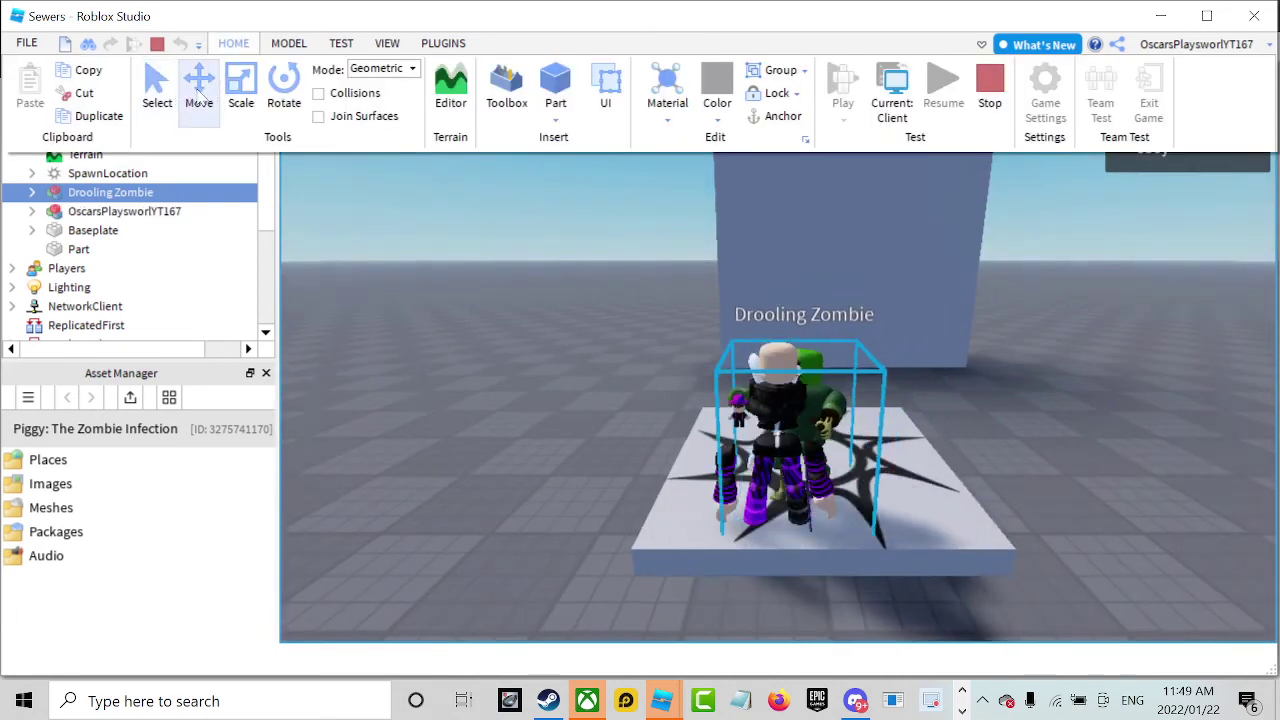
left_click(199, 88)
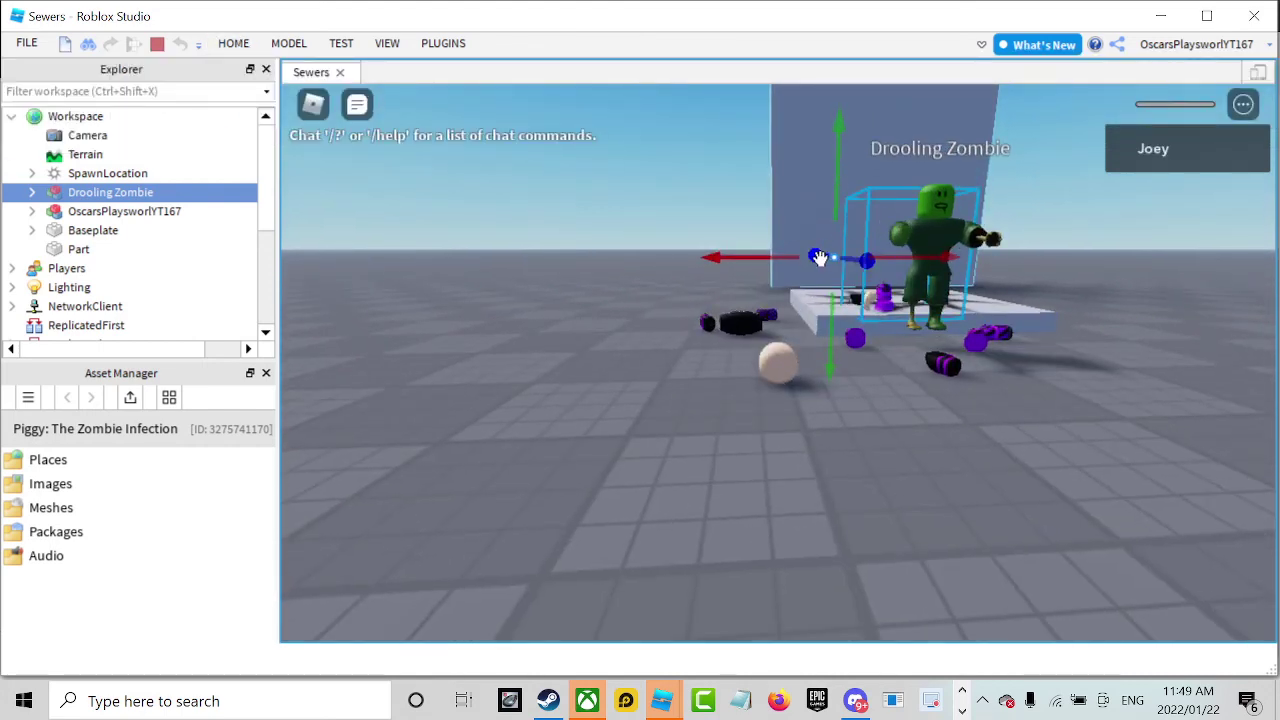
right_click_drag(820, 257, 818, 254)
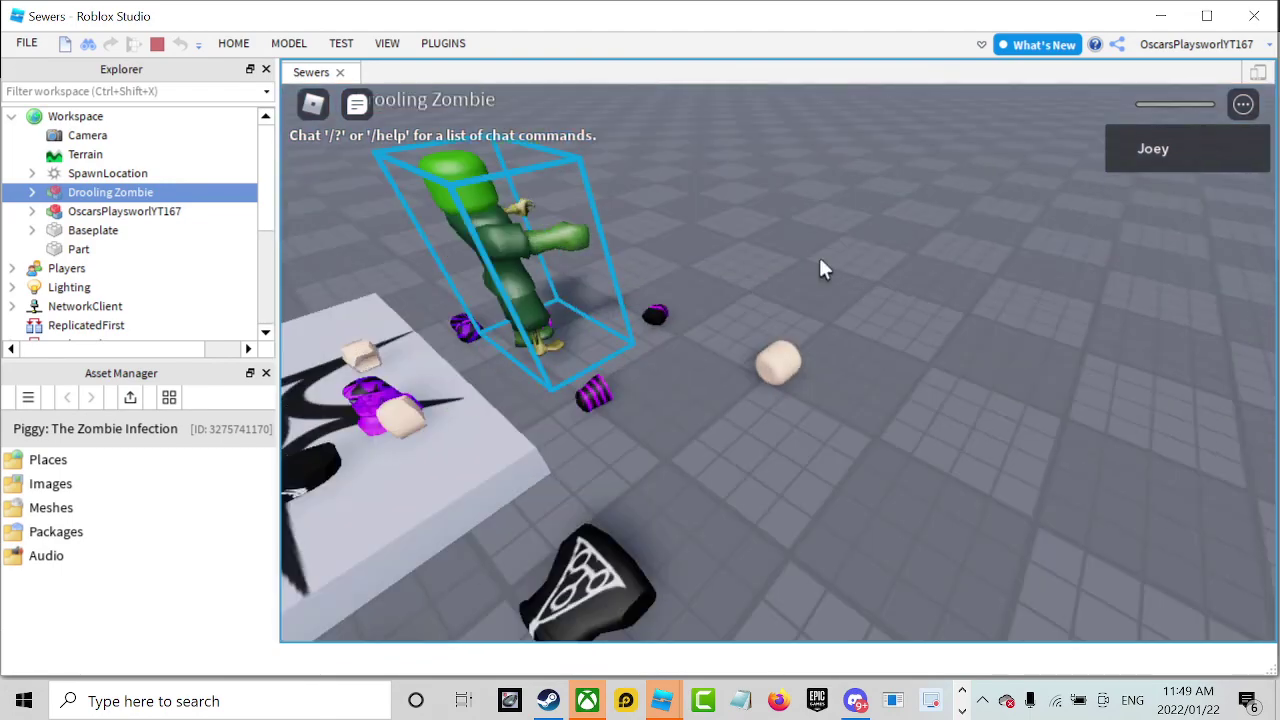
scroll(924, 298, "down", 3)
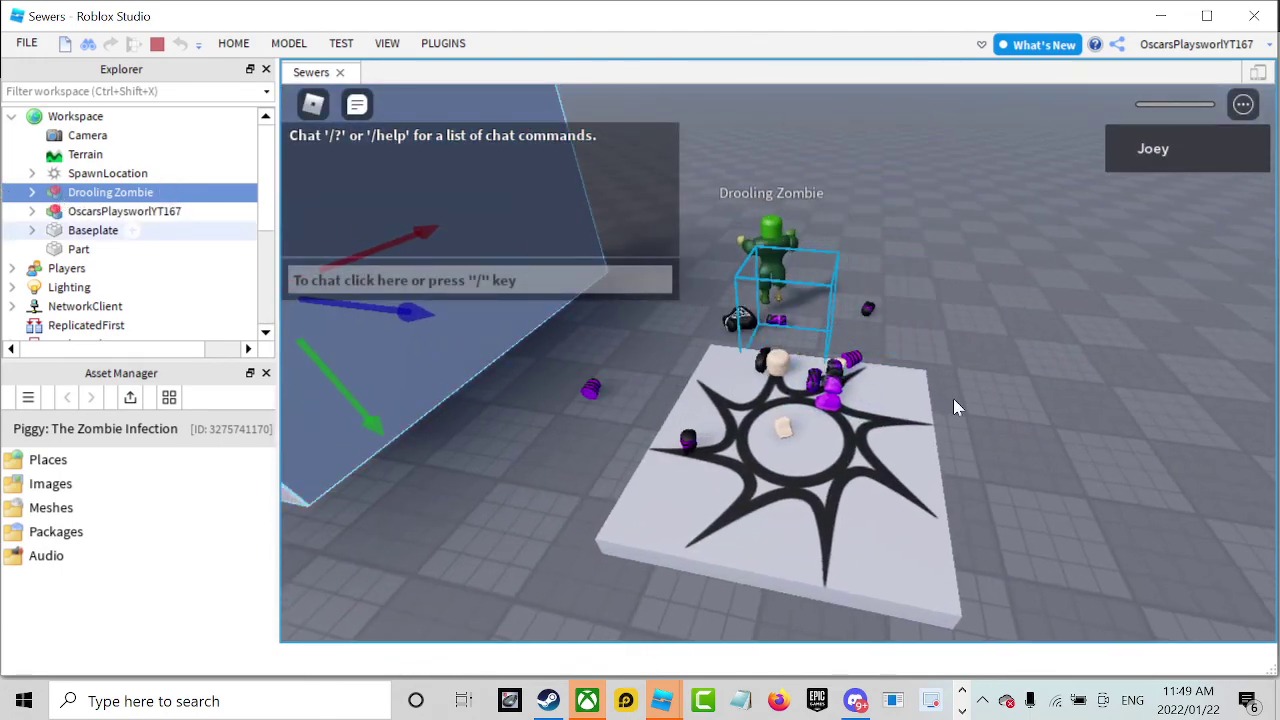
scroll(735, 365, "down", 5)
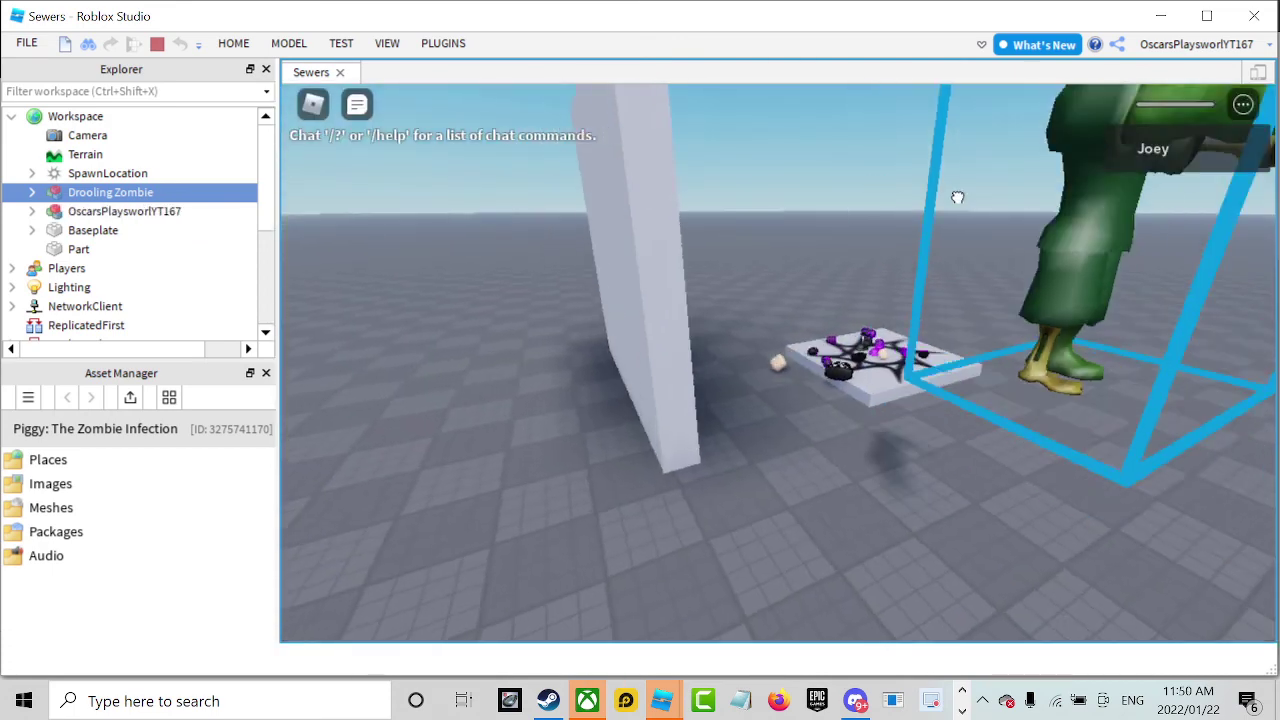
left_click_drag(926, 314, 609, 419)
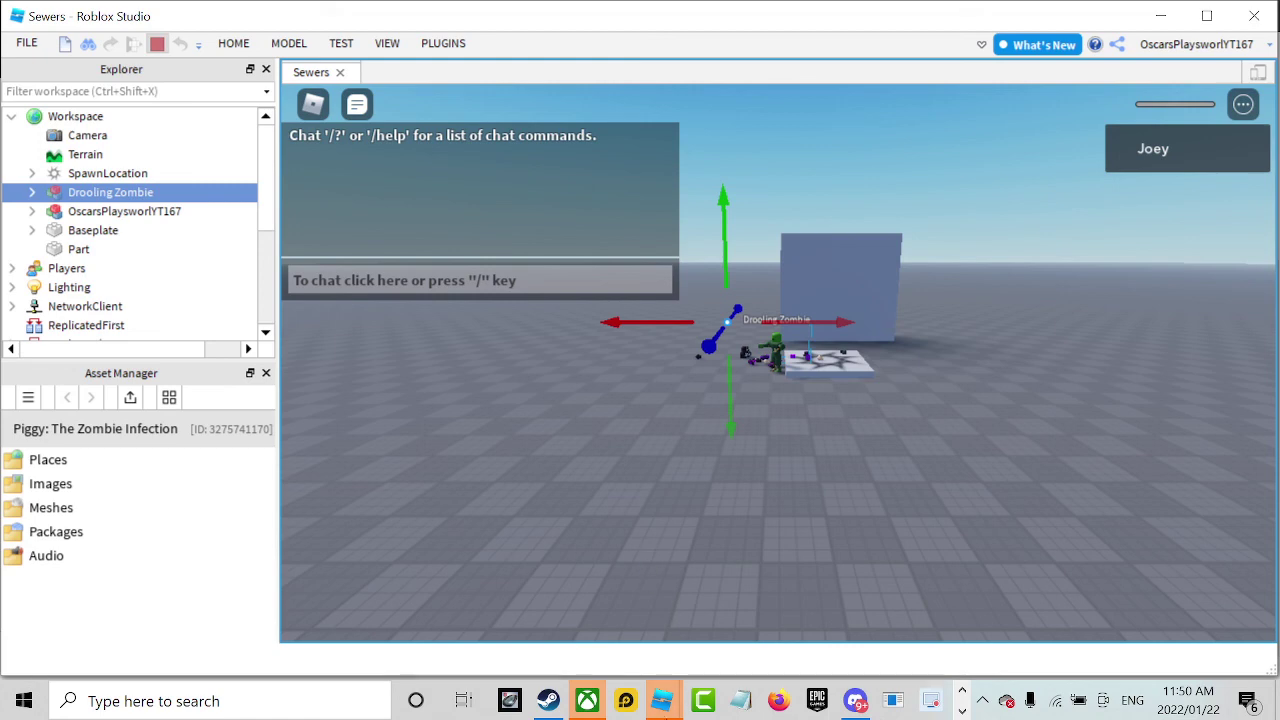
Switch from the Sewers play test to the OBS recording window.
mouse_move(672, 710)
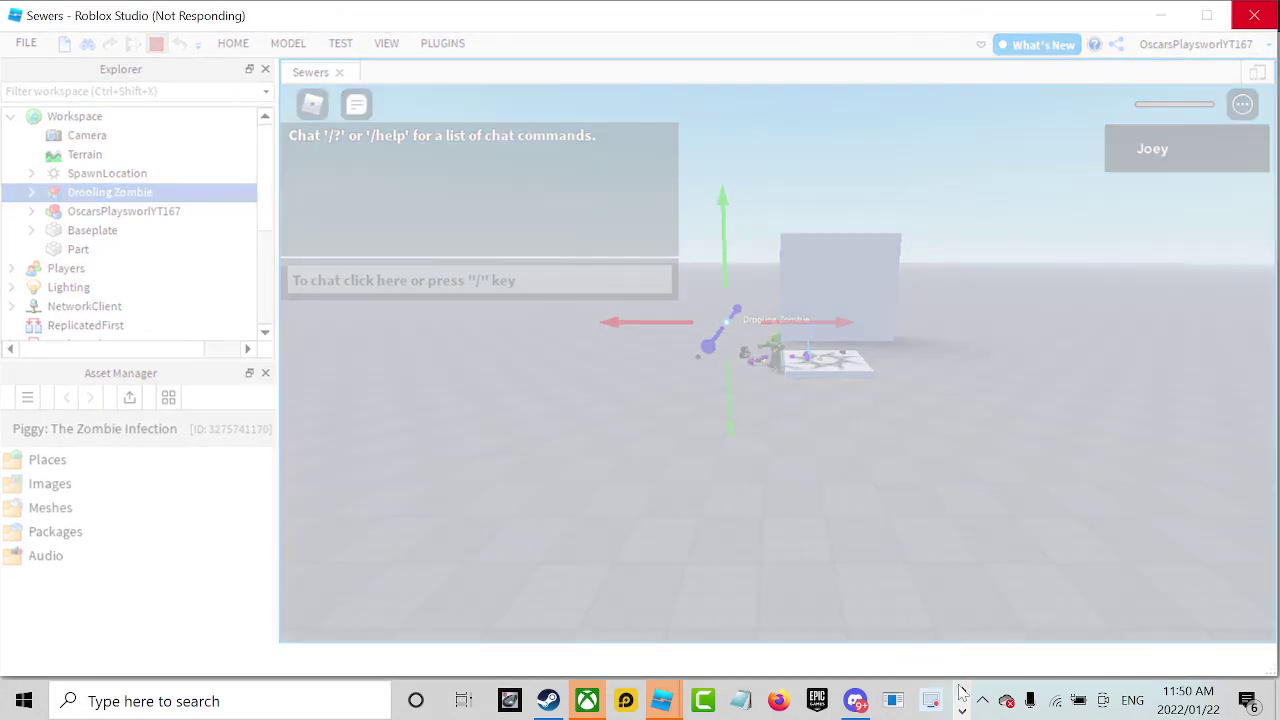
left_click(961, 691)
left_click(818, 700)
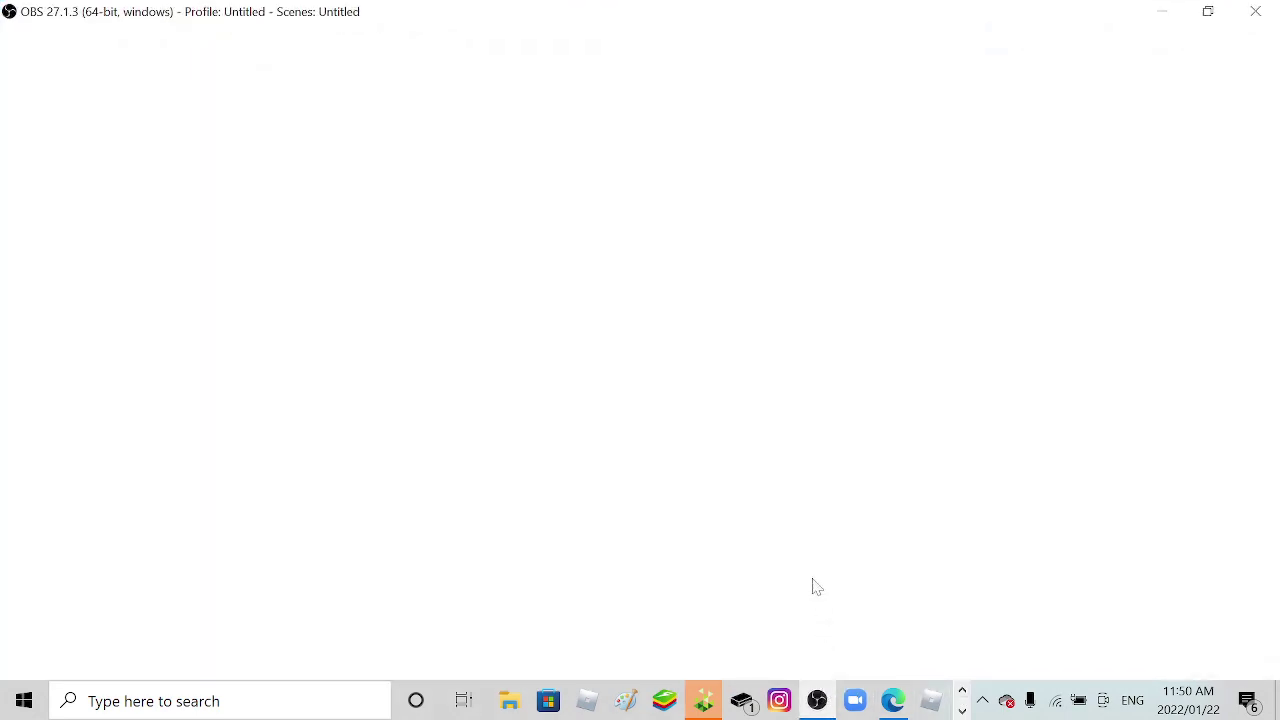